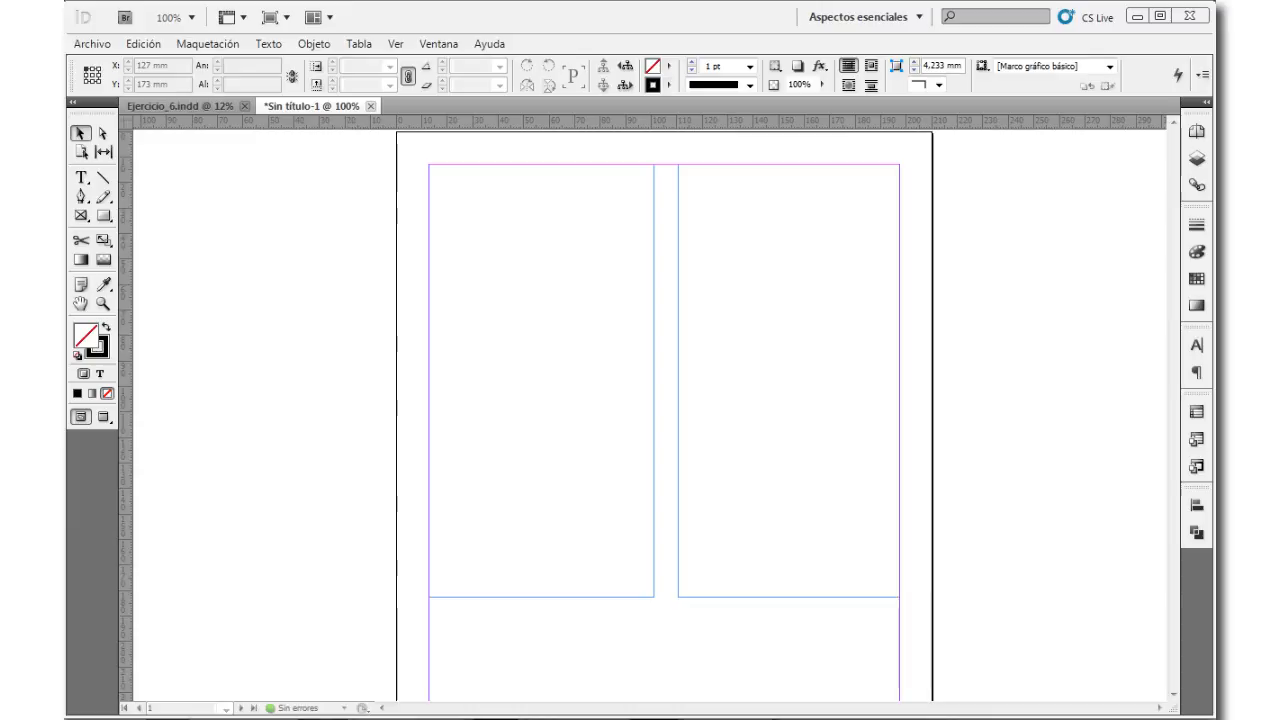
# Step: Extend the right text frame's inner edge toward the left frame, making it about 88.3 mm wide
pyautogui.click(680, 514)
pyautogui.moveTo(677, 378); pyautogui.dragTo(673, 378)
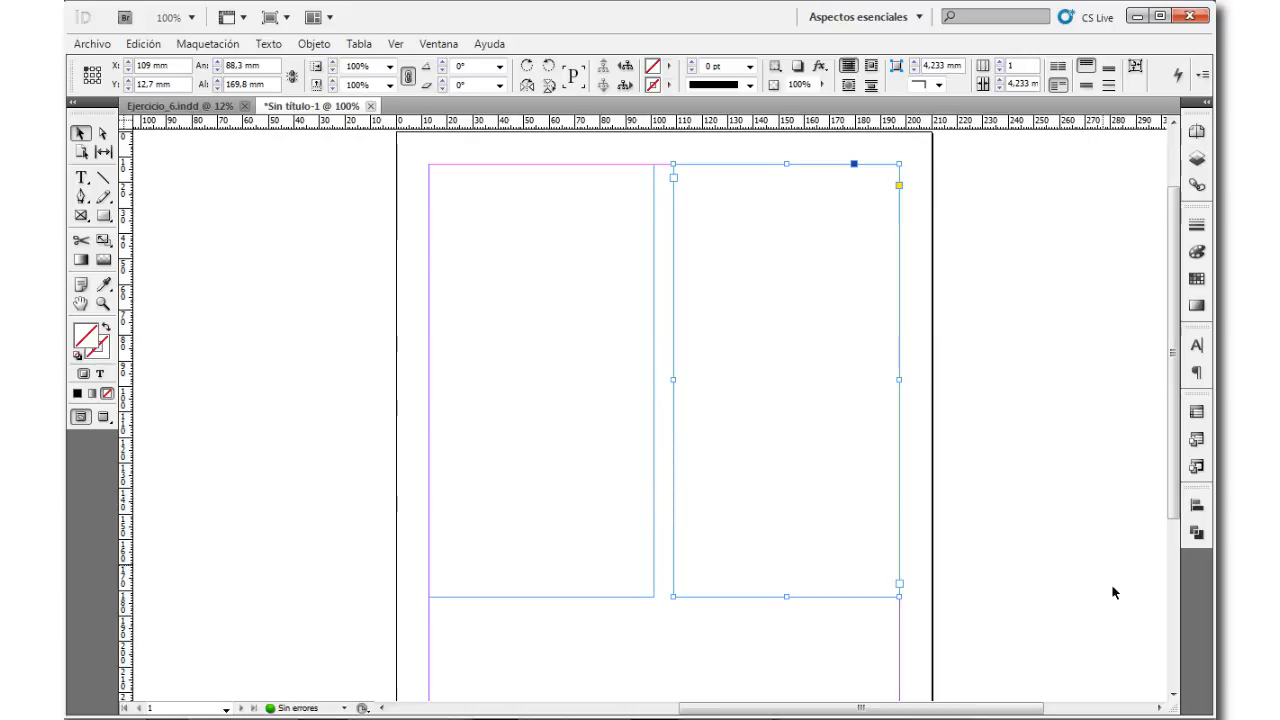
pyautogui.click(885, 681)
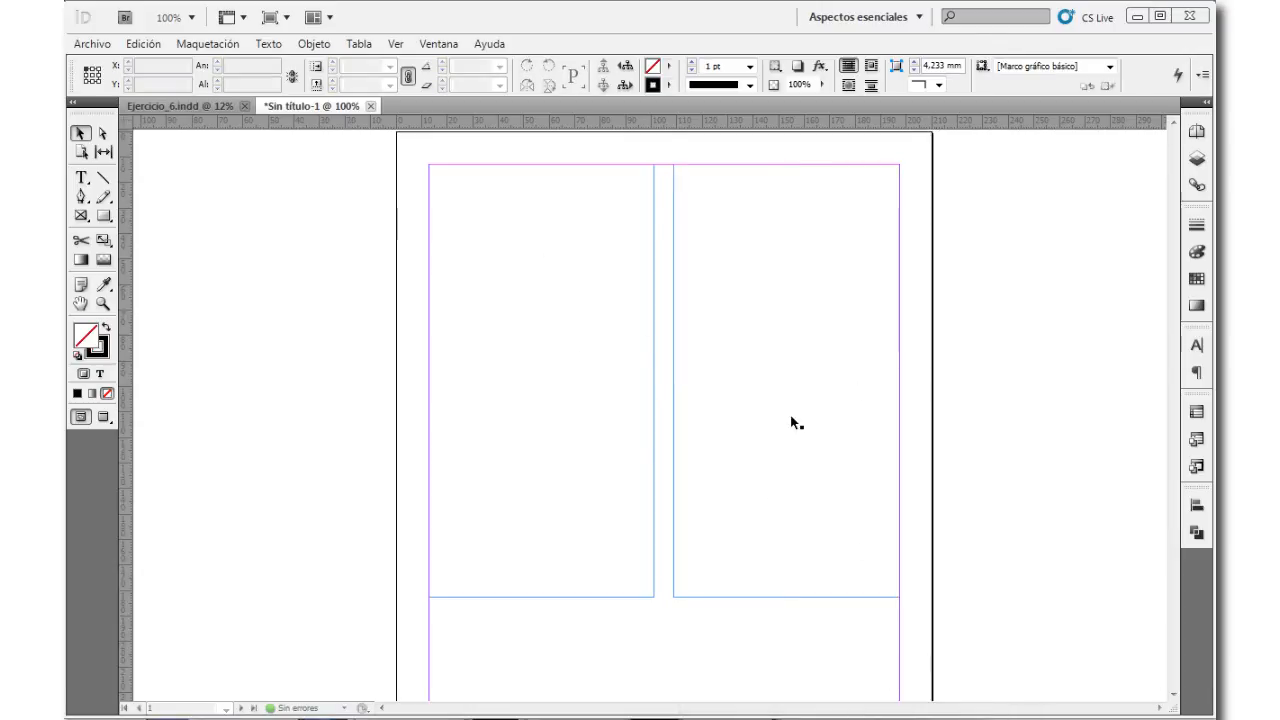
# Step: Thread the left text frame to the right one so that text flows between them
pyautogui.click(600, 325)
pyautogui.click(754, 355)
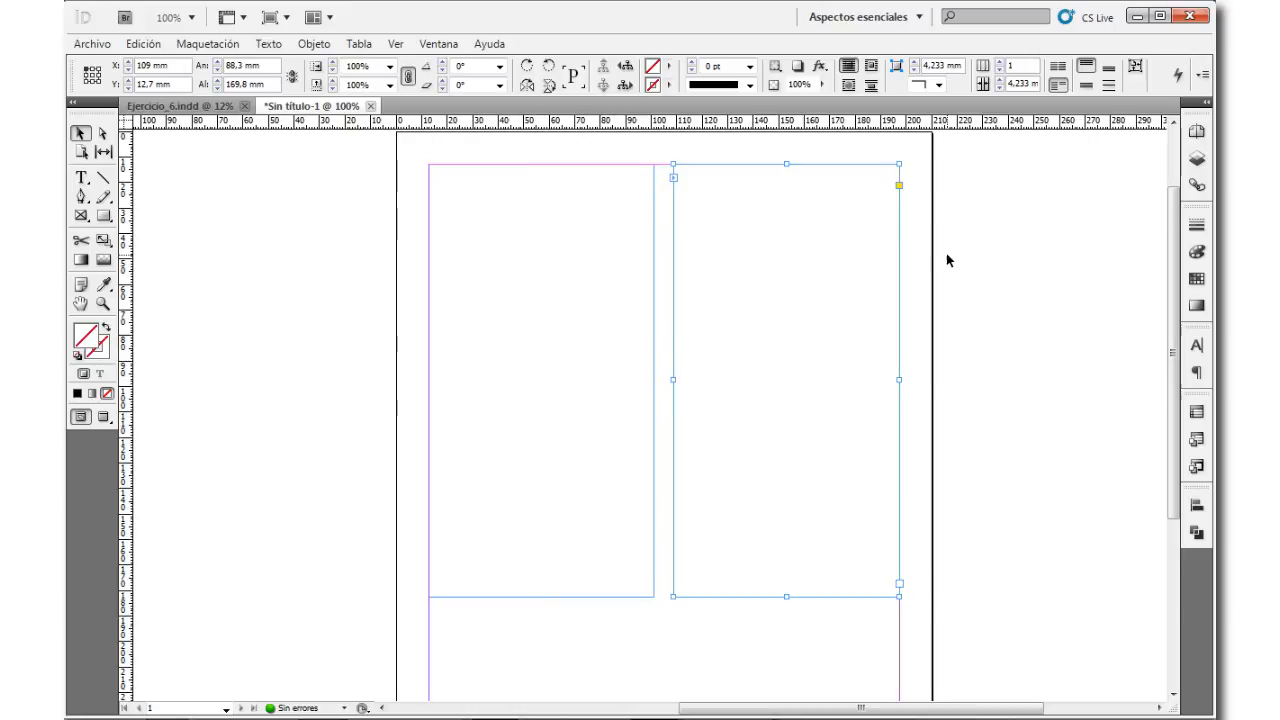
pyautogui.click(514, 288)
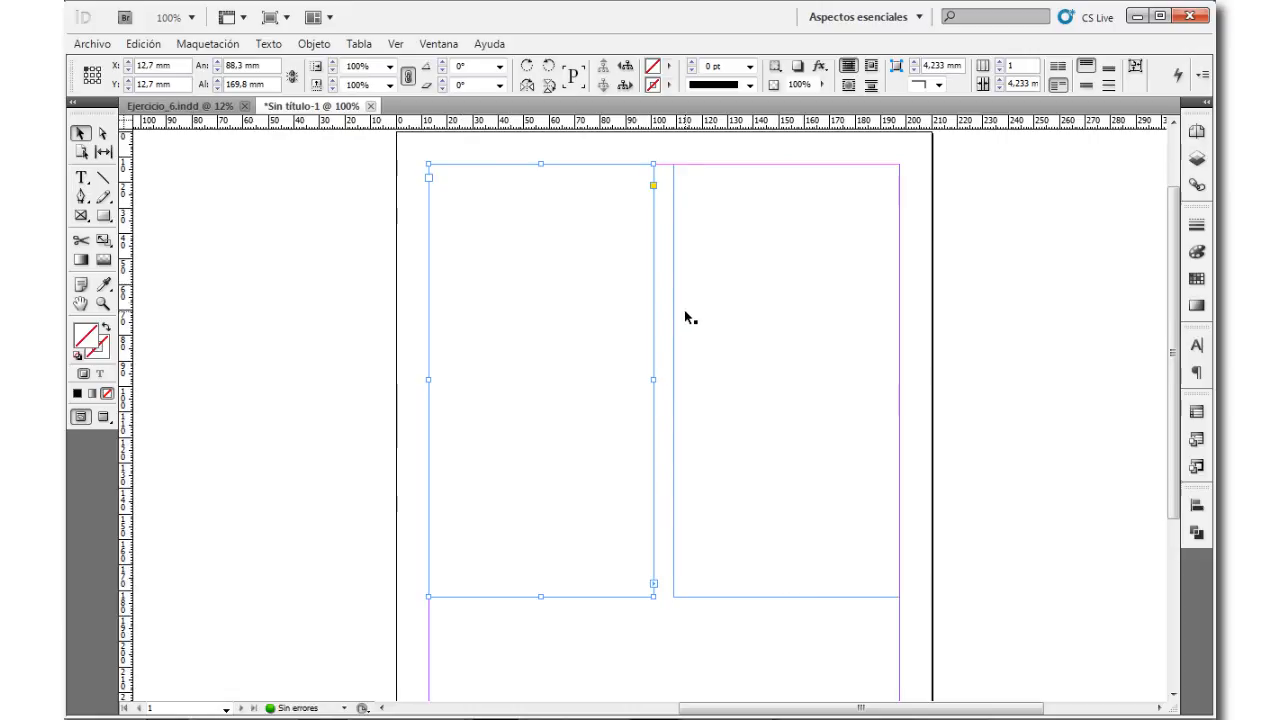
pyautogui.click(654, 584)
pyautogui.click(719, 567)
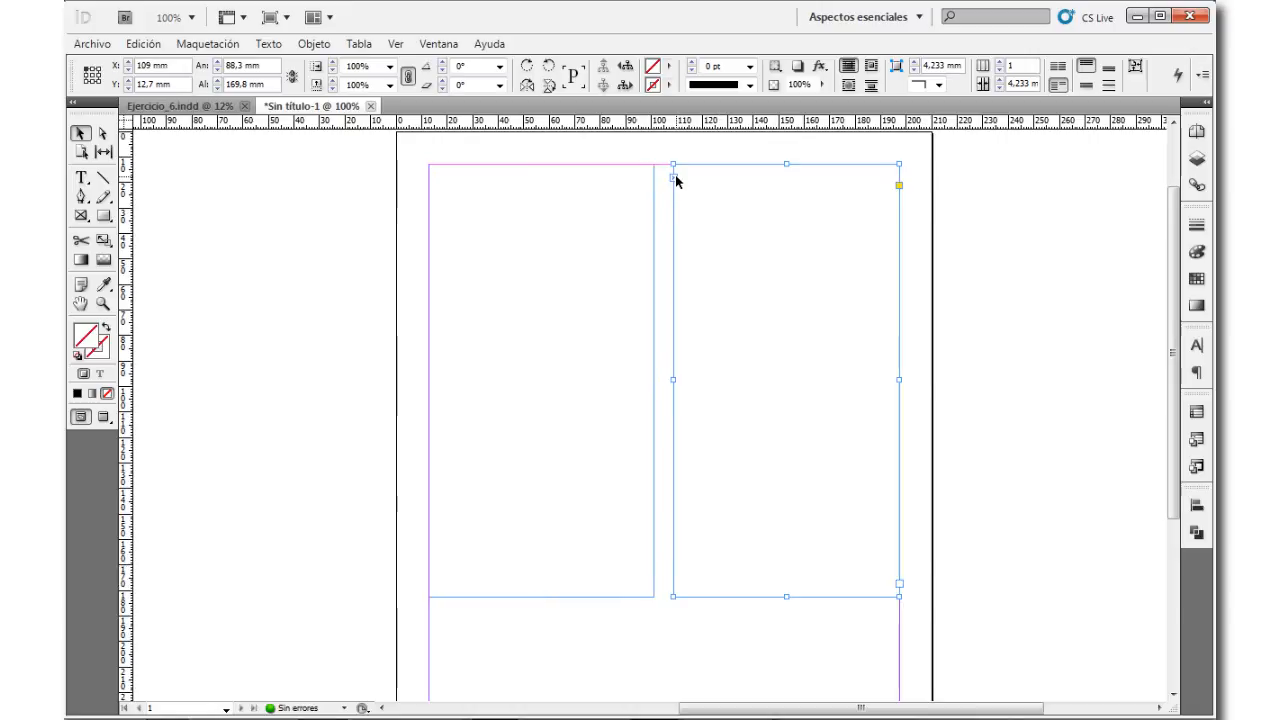
# Step: Fill the two linked frames with placeholder text, starting from the left frame, and deselect
pyautogui.moveTo(677, 410)
pyautogui.mouseDown()
pyautogui.moveTo(710, 487)
pyautogui.moveTo(677, 409)
pyautogui.mouseUp()
pyautogui.click(512, 436)
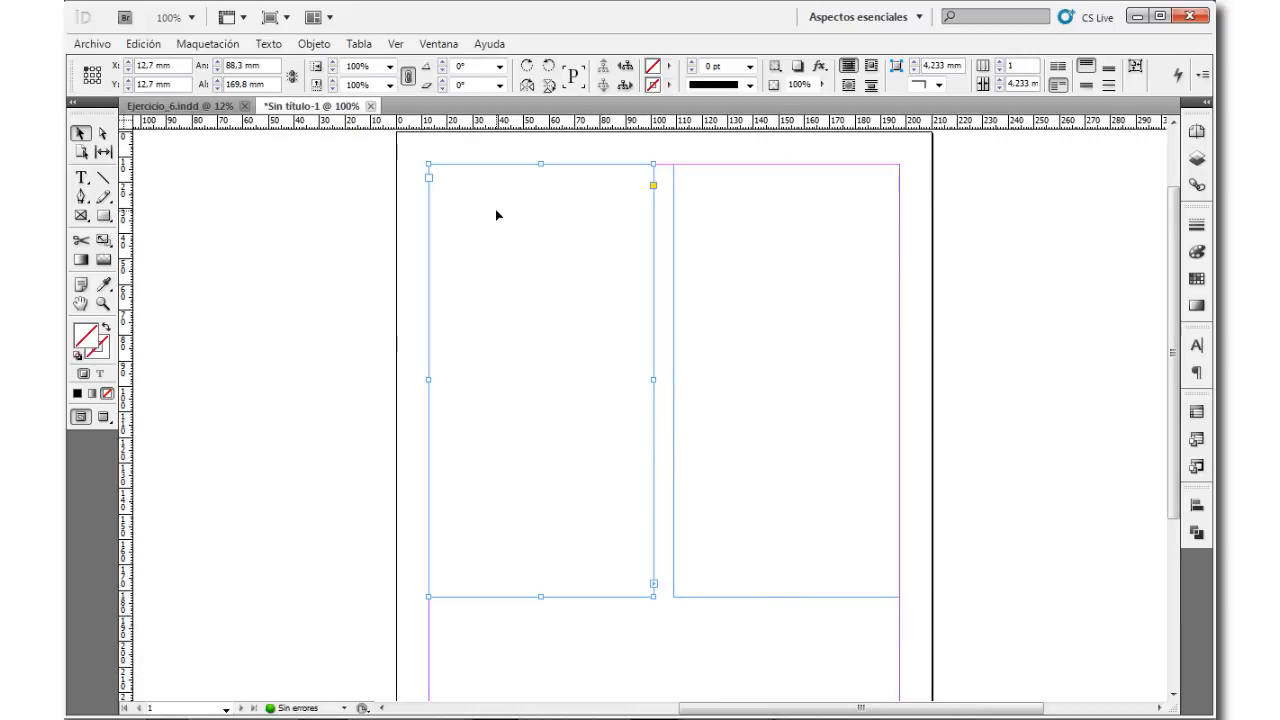
pyautogui.rightClick(436, 177)
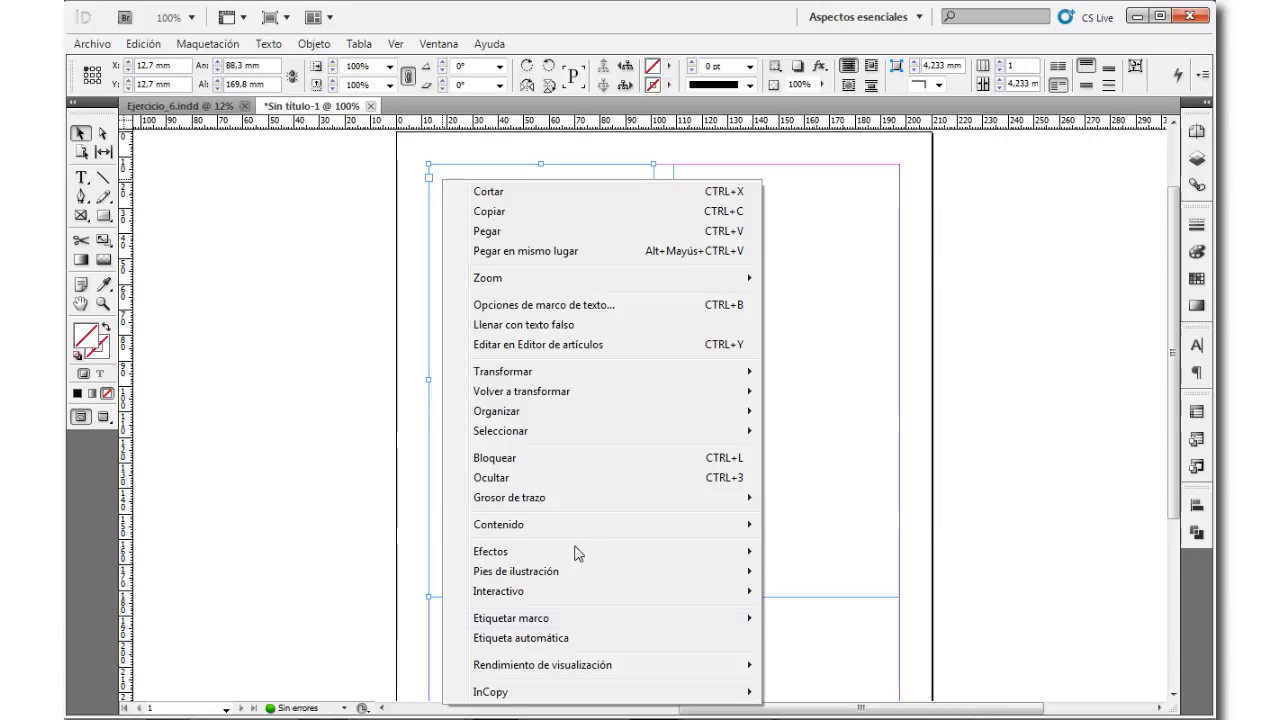
pyautogui.click(567, 326)
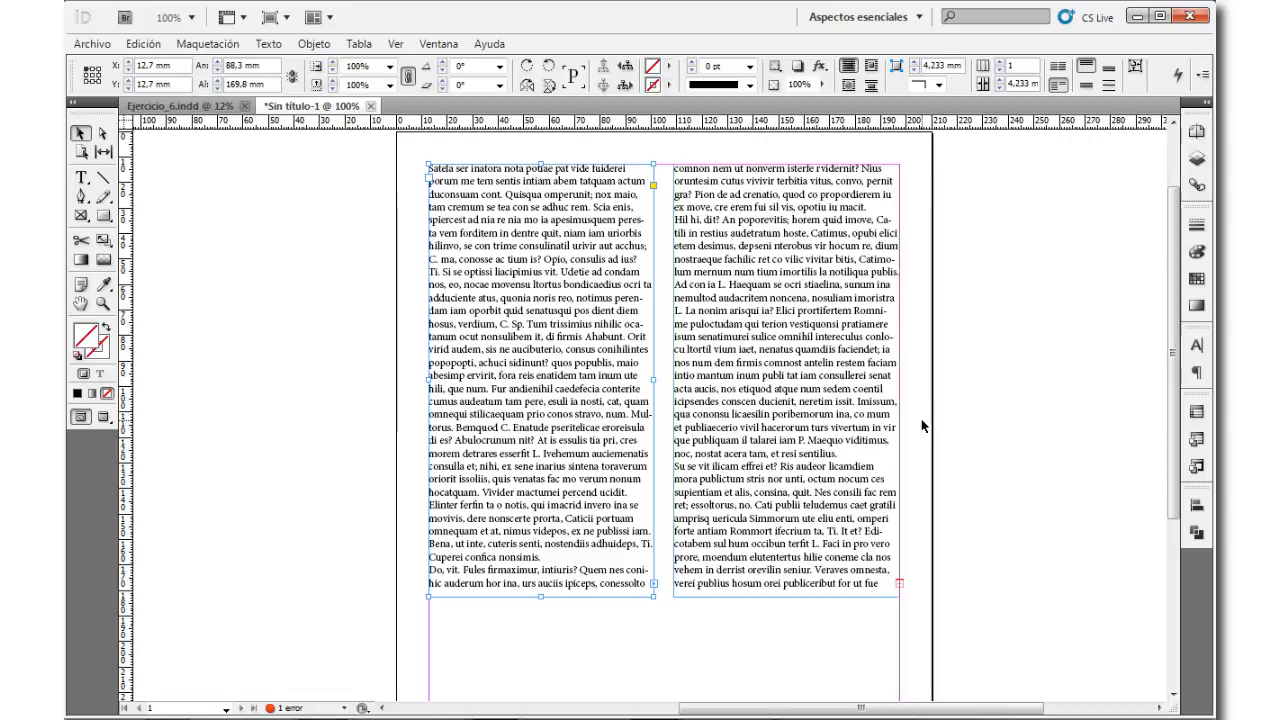
pyautogui.hotkey('ctrl', 'shift', 'a')
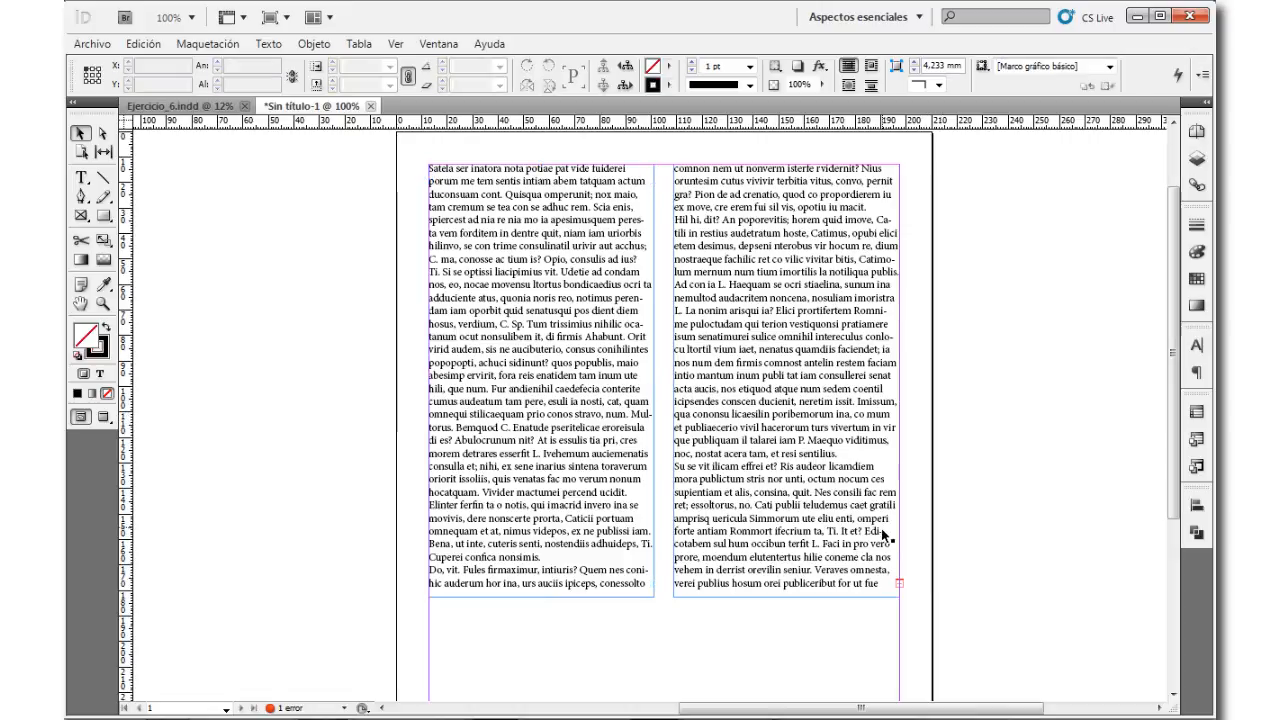
# Step: Lengthen the right text frame to about 173.8 mm high to take in the overset text
pyautogui.click(855, 591)
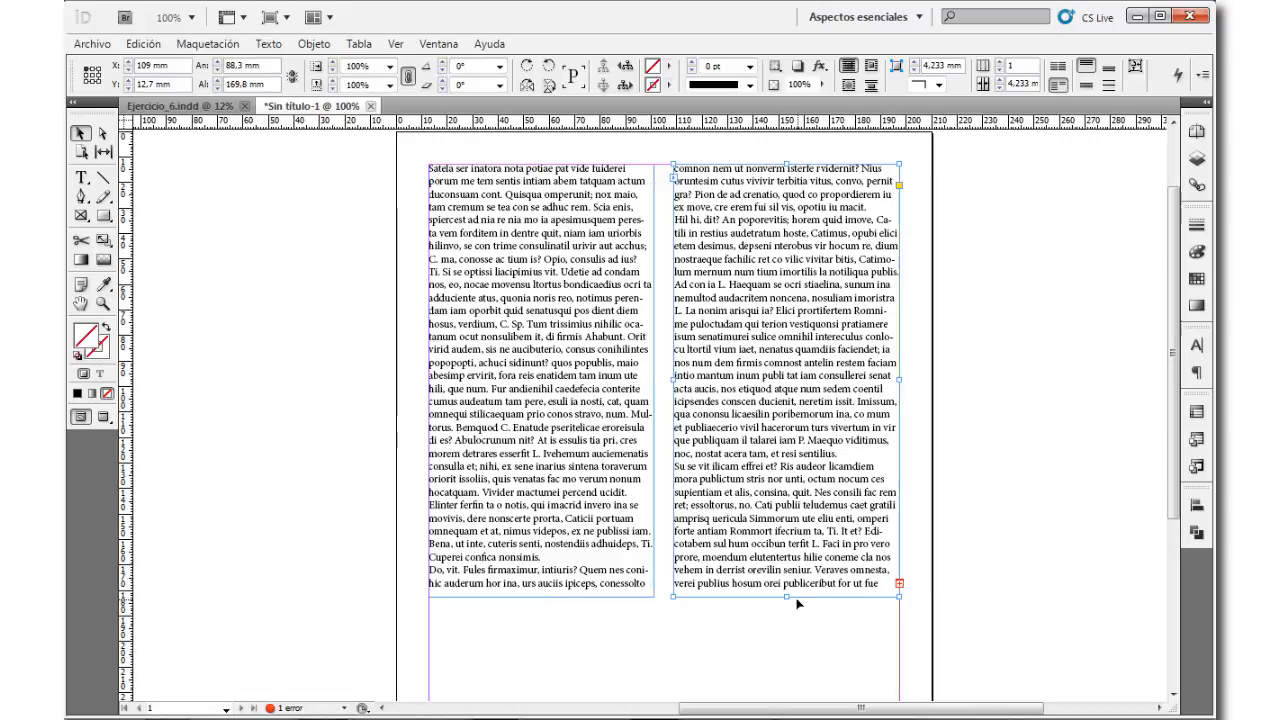
pyautogui.moveTo(786, 598); pyautogui.dragTo(787, 607)
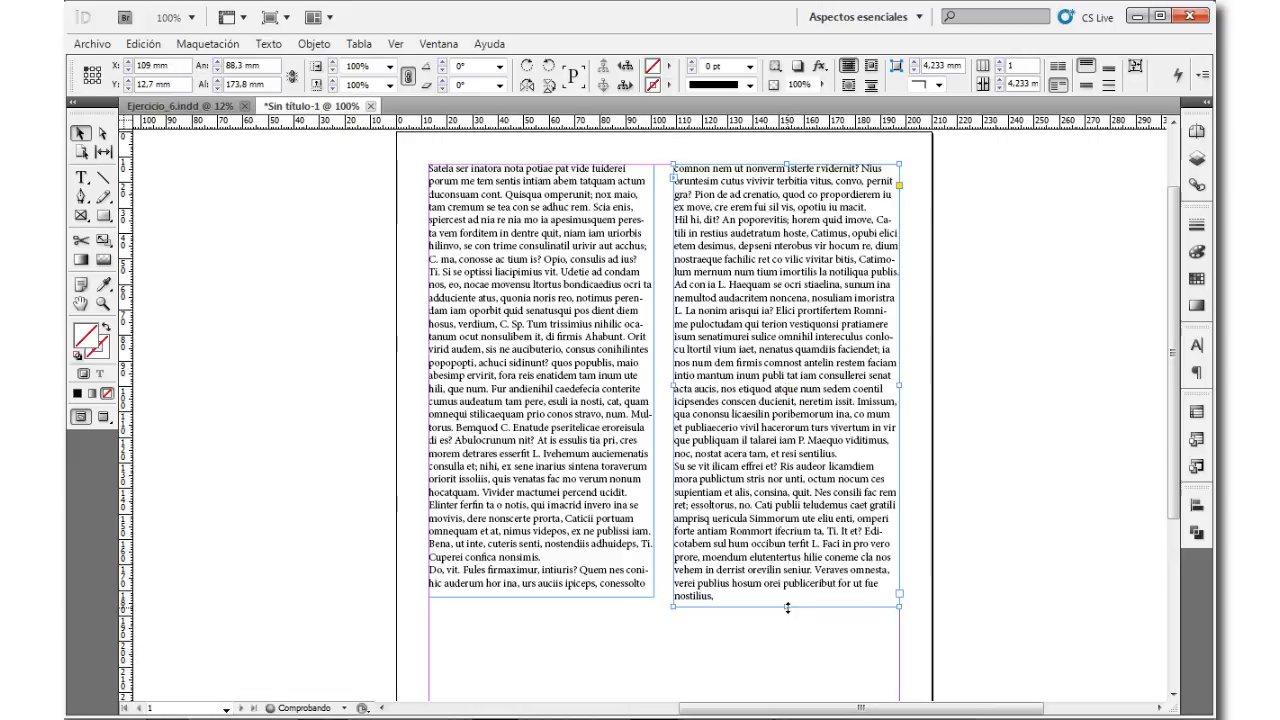
pyautogui.click(966, 532)
pyautogui.click(605, 592)
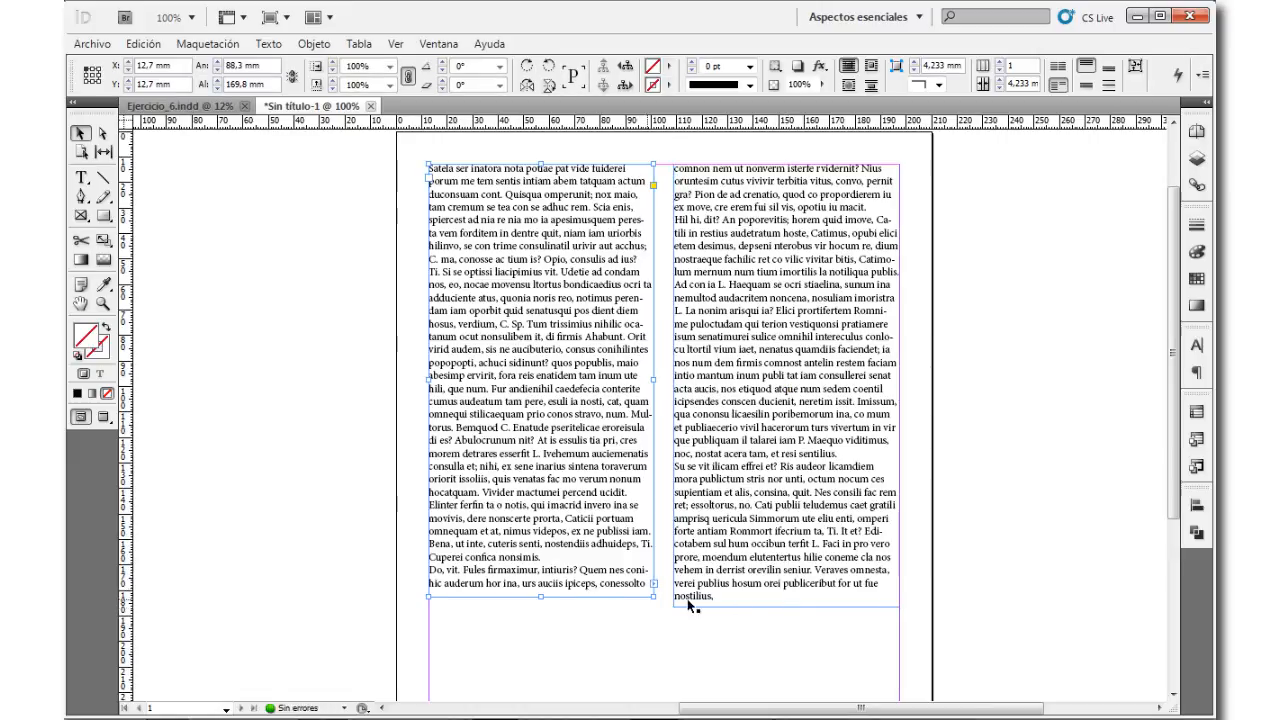
# Step: Try the right text frame shorter and at about 175.8 mm high, and undo the last height change
pyautogui.click(759, 602)
pyautogui.moveTo(899, 606)
pyautogui.mouseDown()
pyautogui.moveTo(894, 586)
pyautogui.moveTo(907, 581)
pyautogui.moveTo(900, 593)
pyautogui.mouseUp()
pyautogui.moveTo(786, 598)
pyautogui.mouseDown()
pyautogui.moveTo(787, 675)
pyautogui.moveTo(788, 612)
pyautogui.mouseUp()
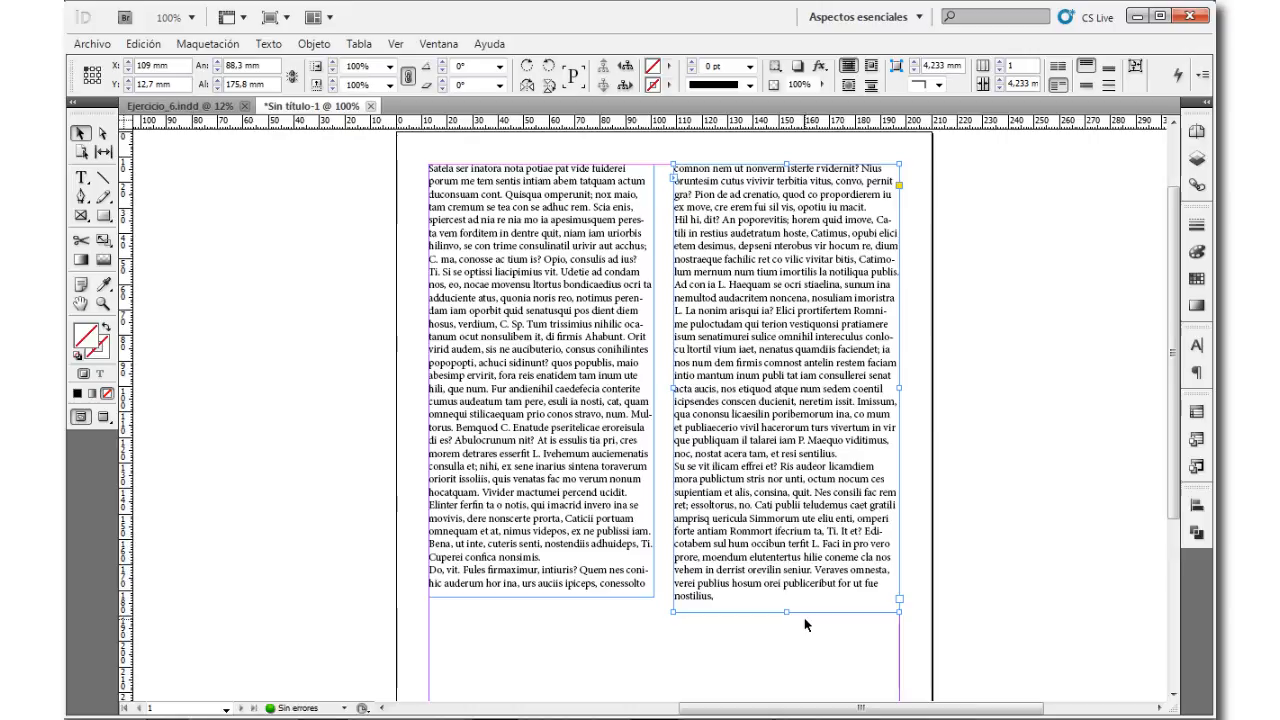
pyautogui.hotkey('ctrl', 'z')
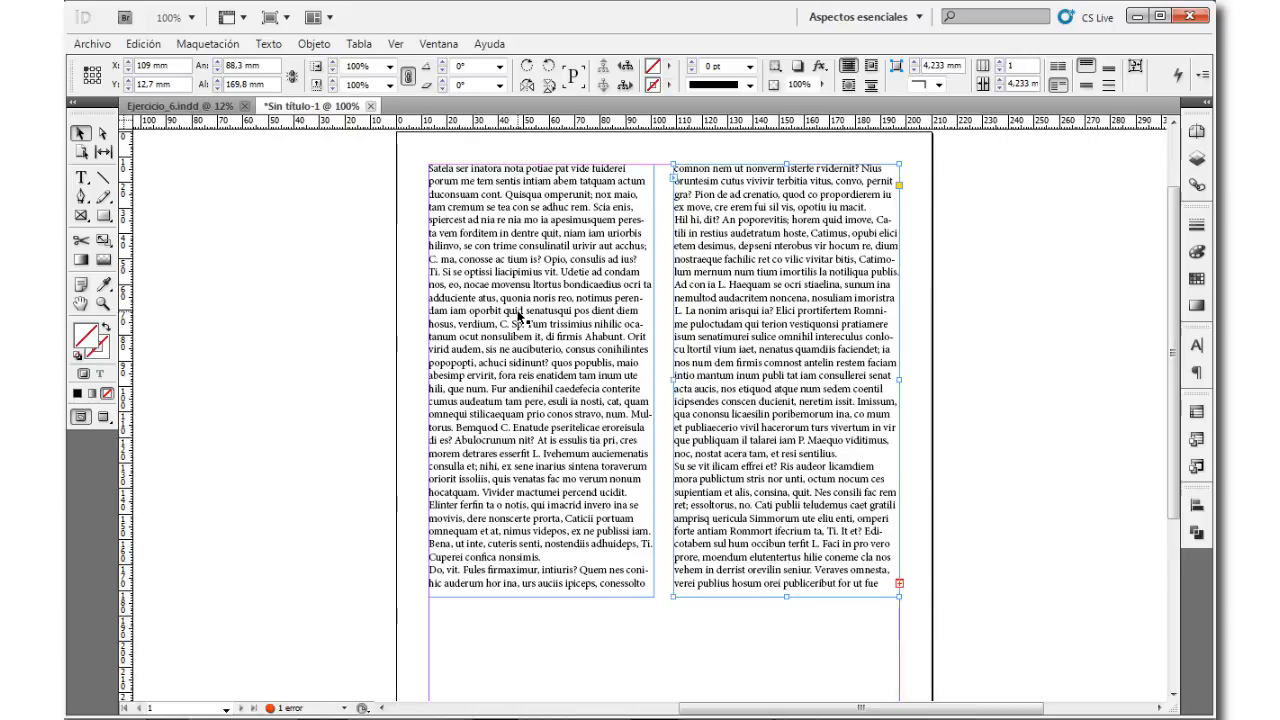
# Step: Examine the character and paragraph formatting options and where to find them for the left text frame
pyautogui.click(519, 316)
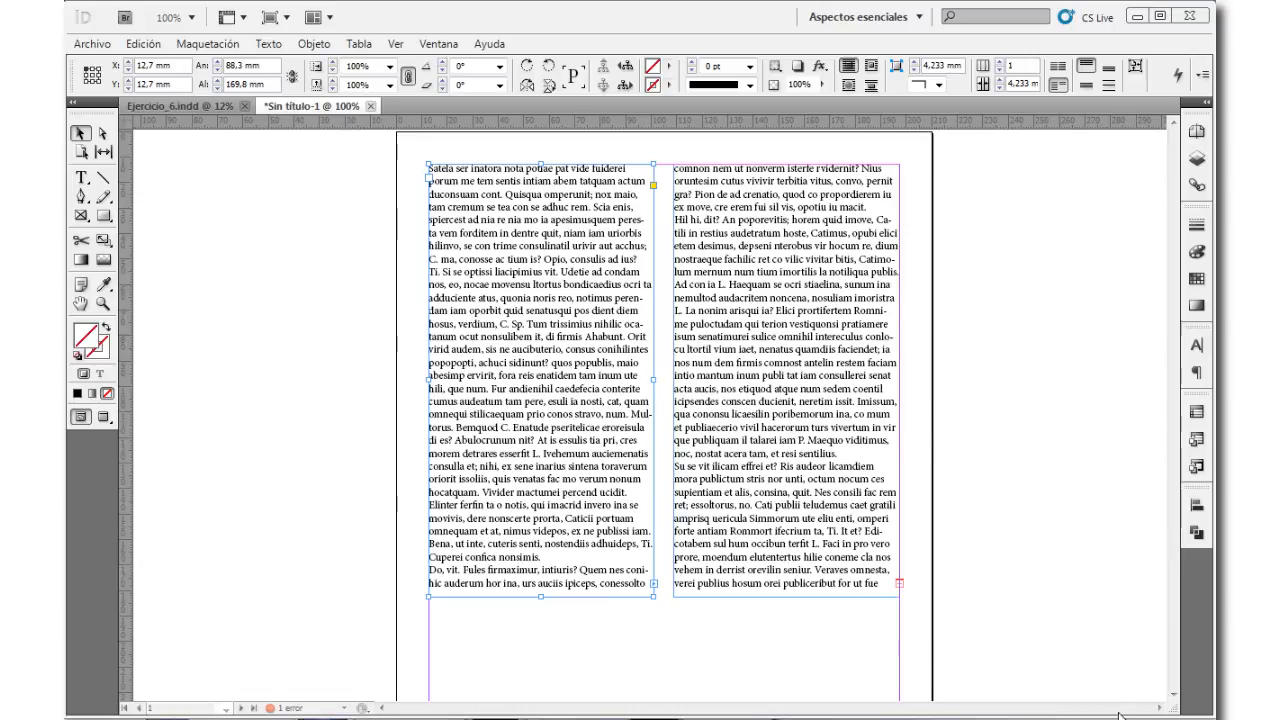
pyautogui.click(1197, 345)
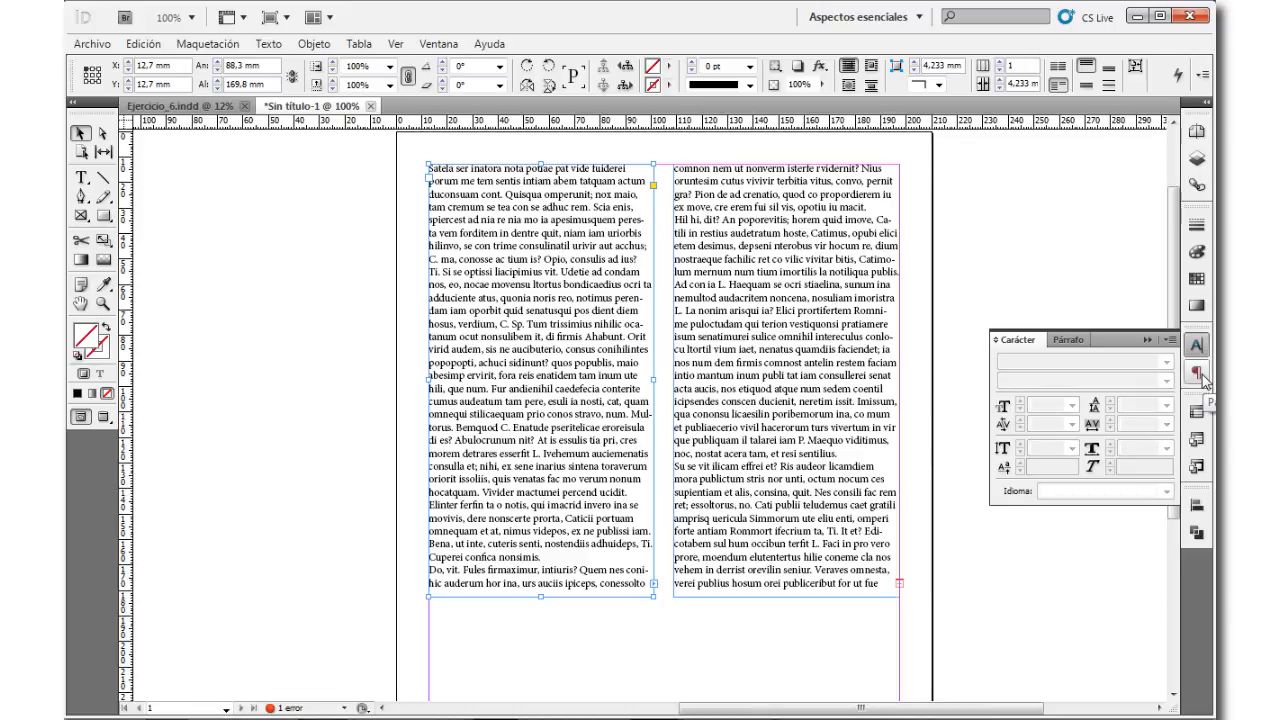
pyautogui.click(1202, 377)
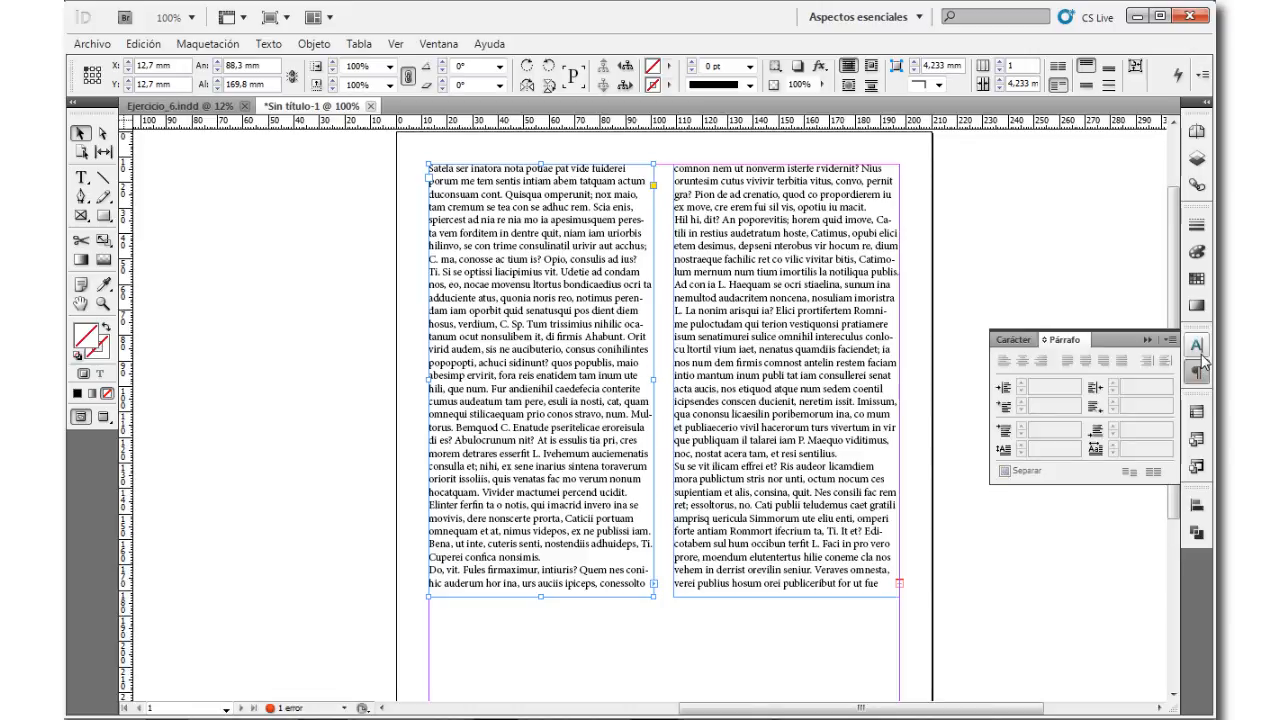
pyautogui.click(1199, 352)
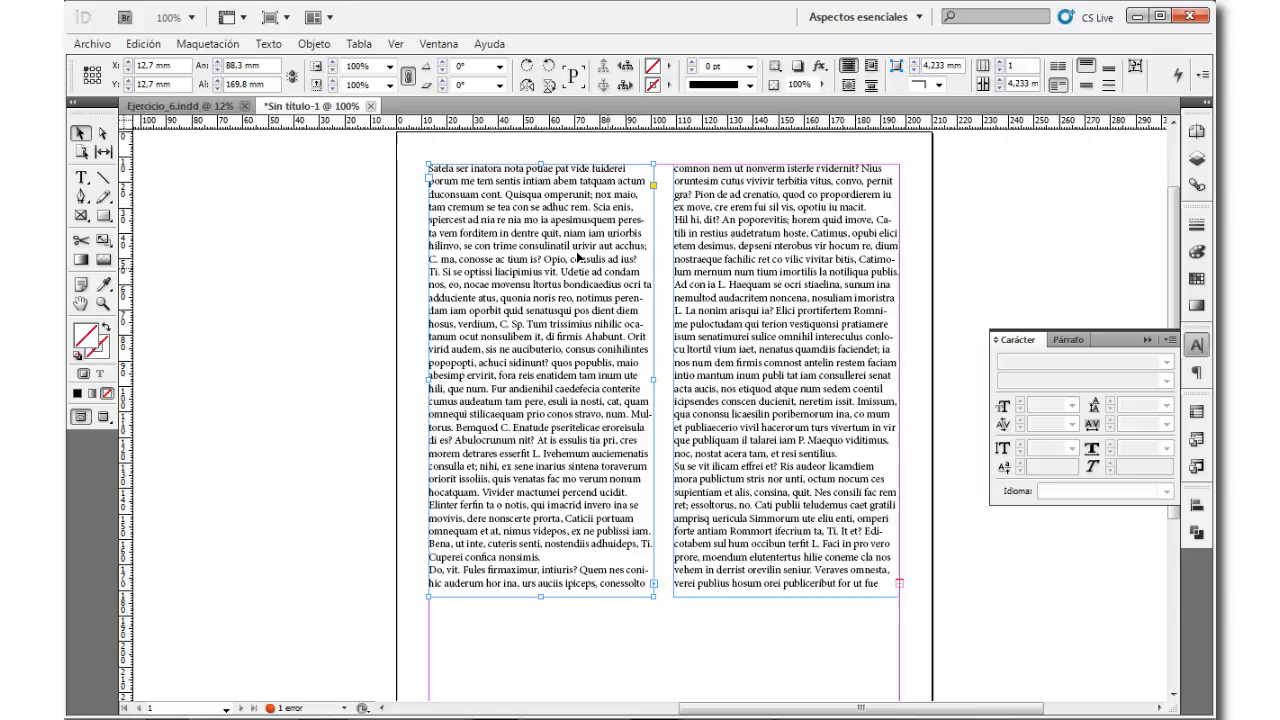
pyautogui.click(440, 45)
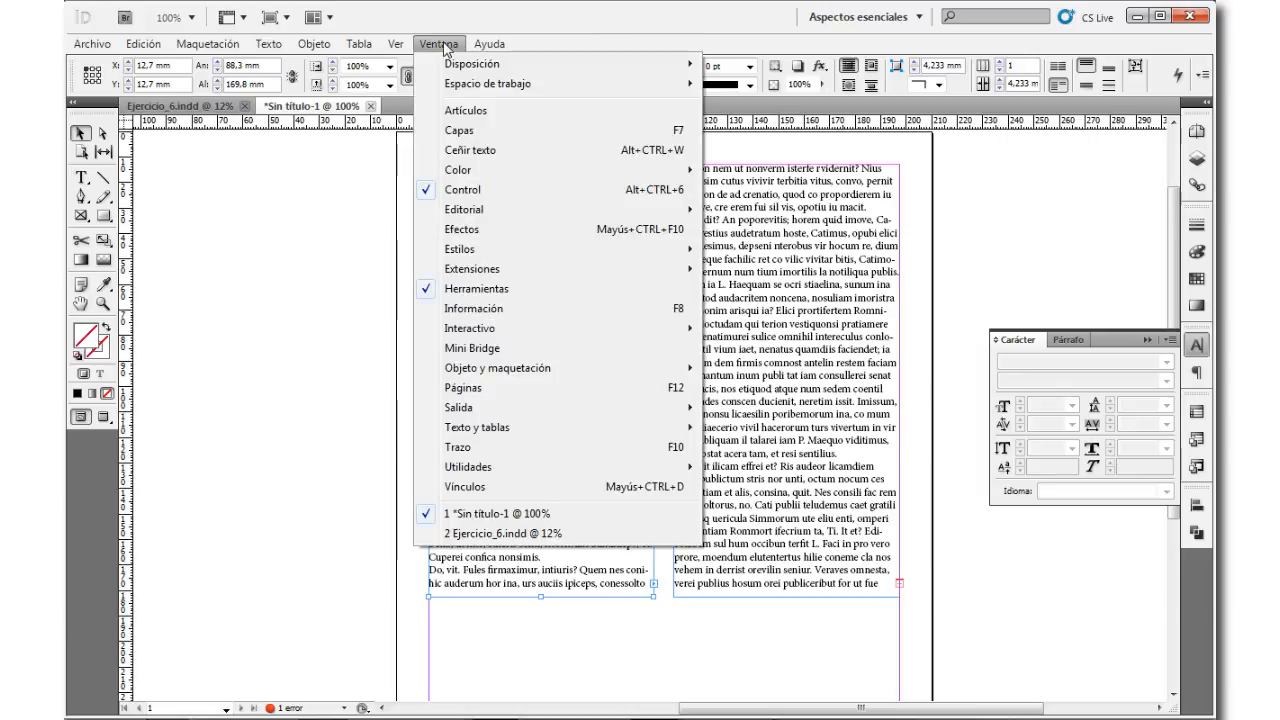
pyautogui.moveTo(517, 427)
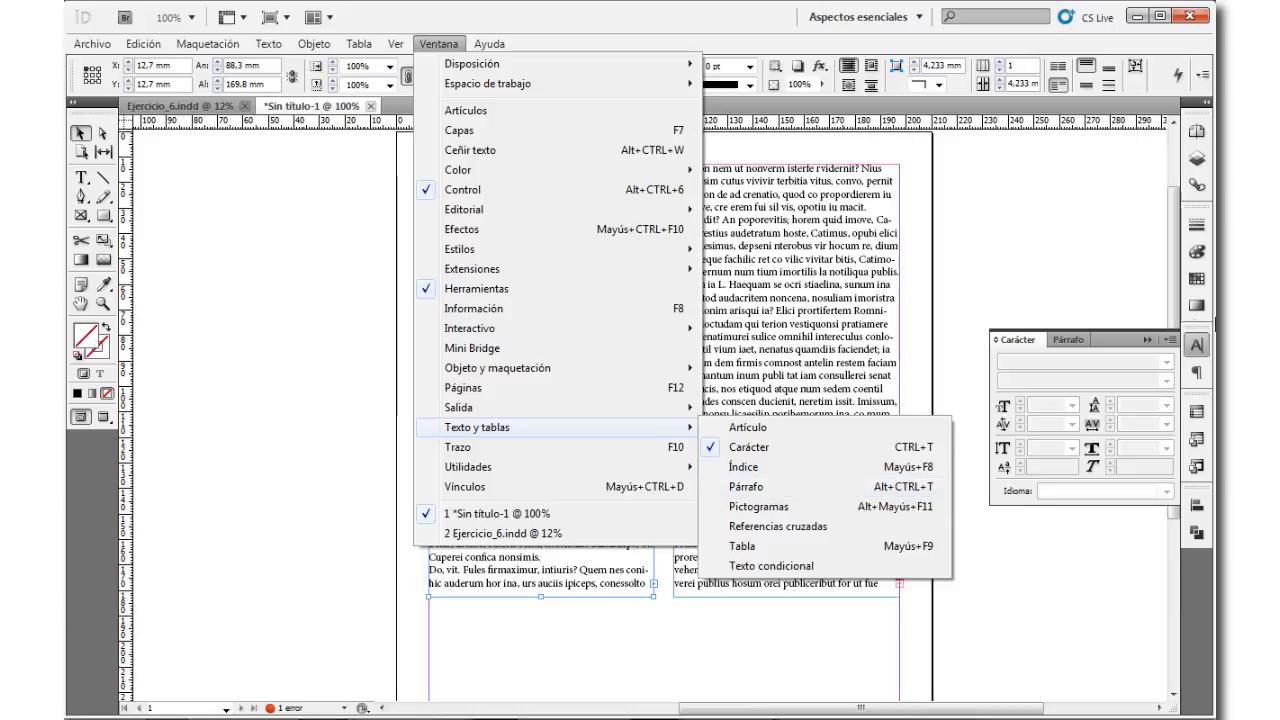
pyautogui.click(1197, 345)
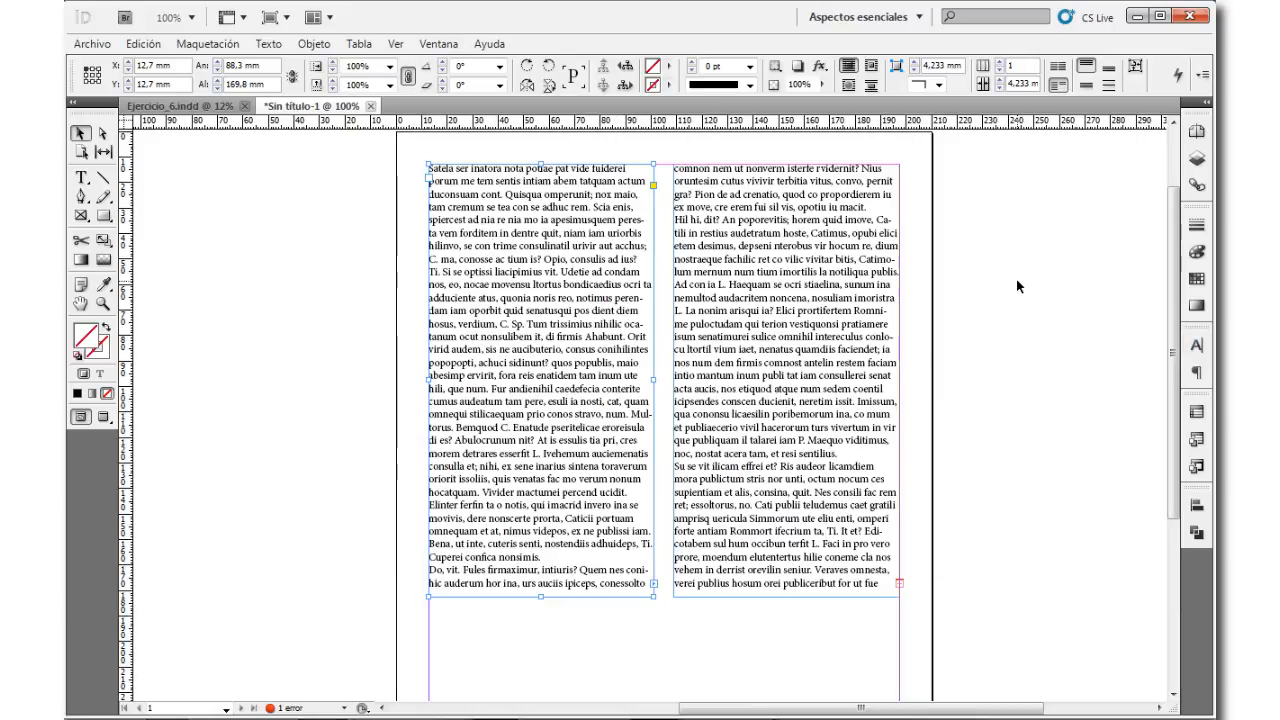
# Step: Select the entire story across both linked frames with the Type tool, and clear the selection
pyautogui.click(82, 180)
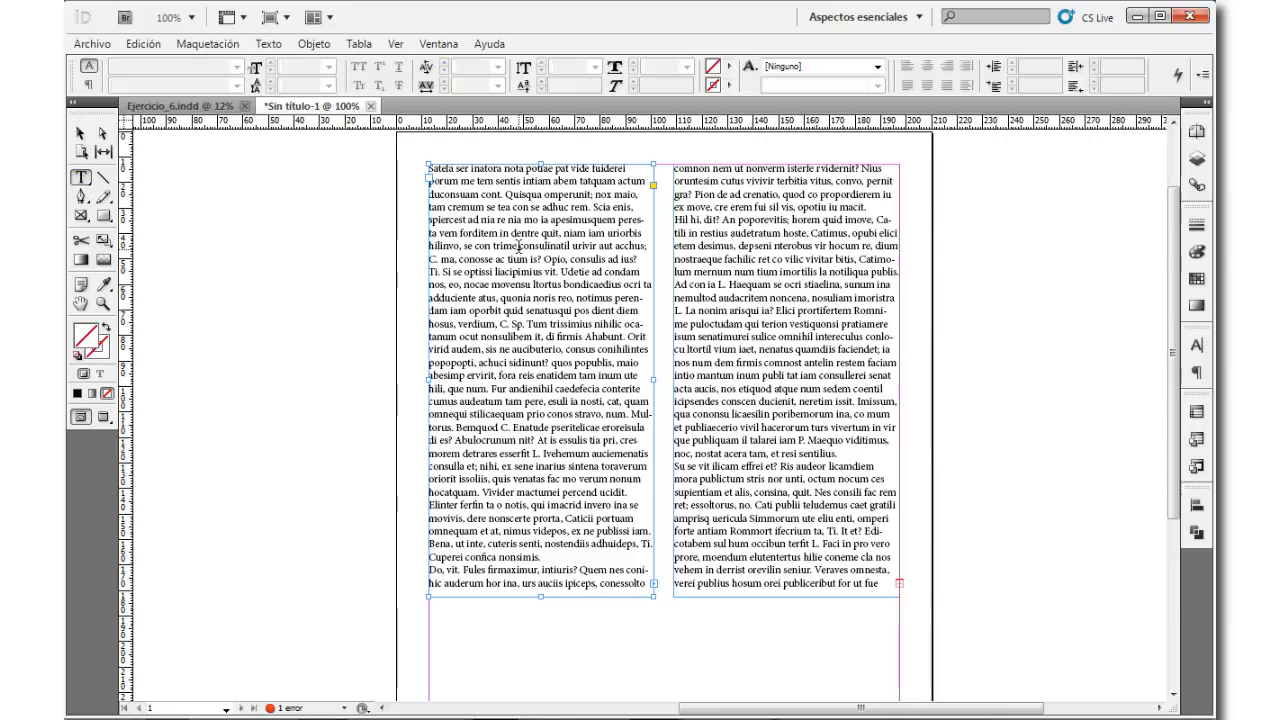
pyautogui.click(449, 190)
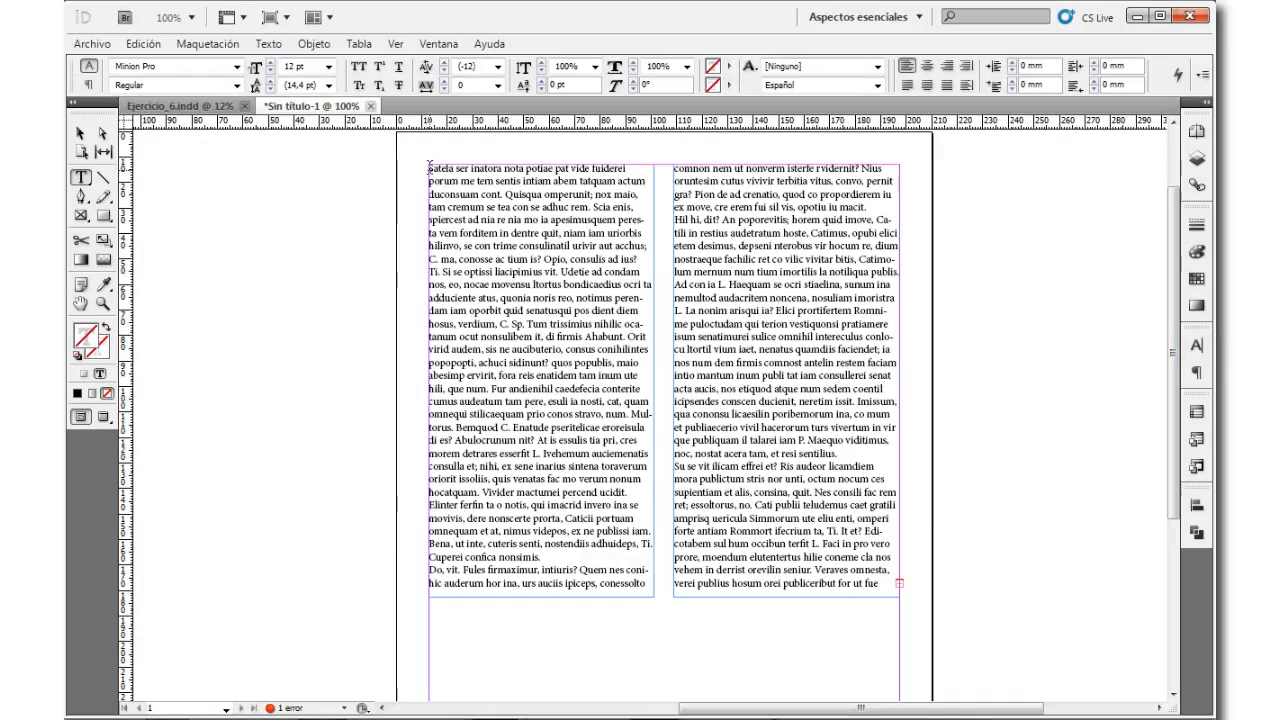
pyautogui.moveTo(429, 168); pyautogui.dragTo(646, 584)
pyautogui.hotkey('ctrl', 'a')
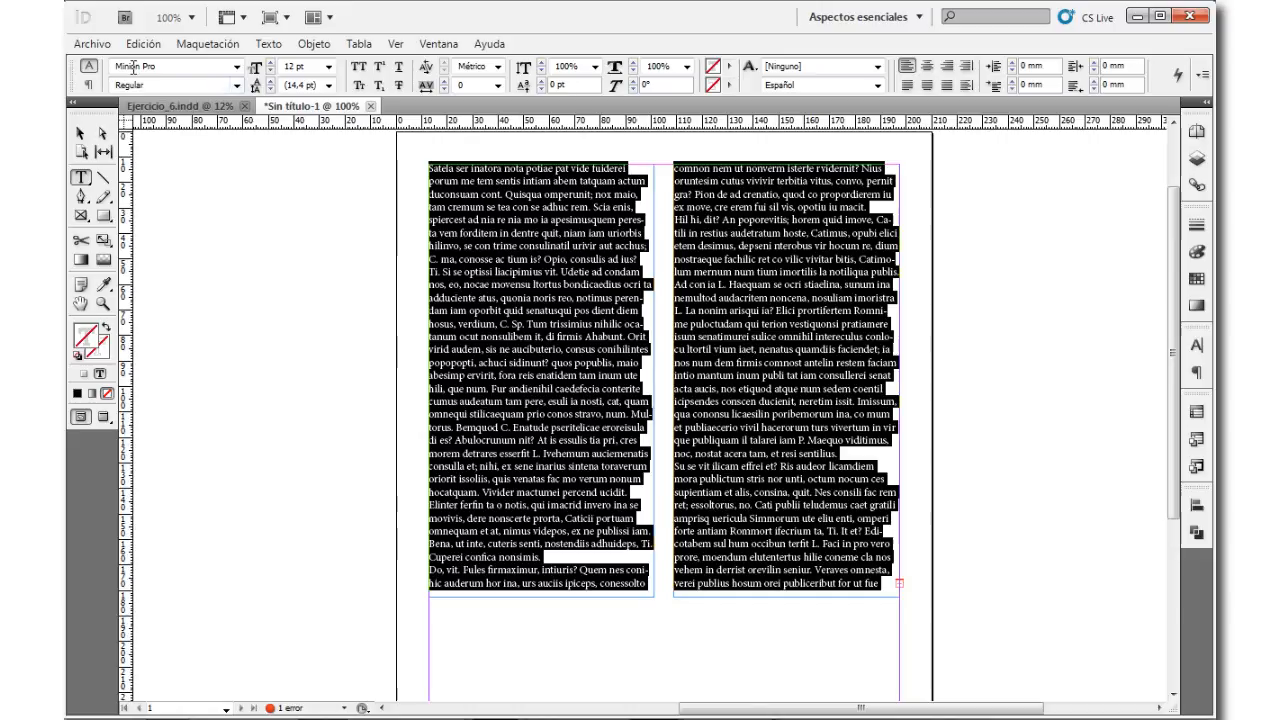
pyautogui.hotkey('ctrl', 'shift', 'a')
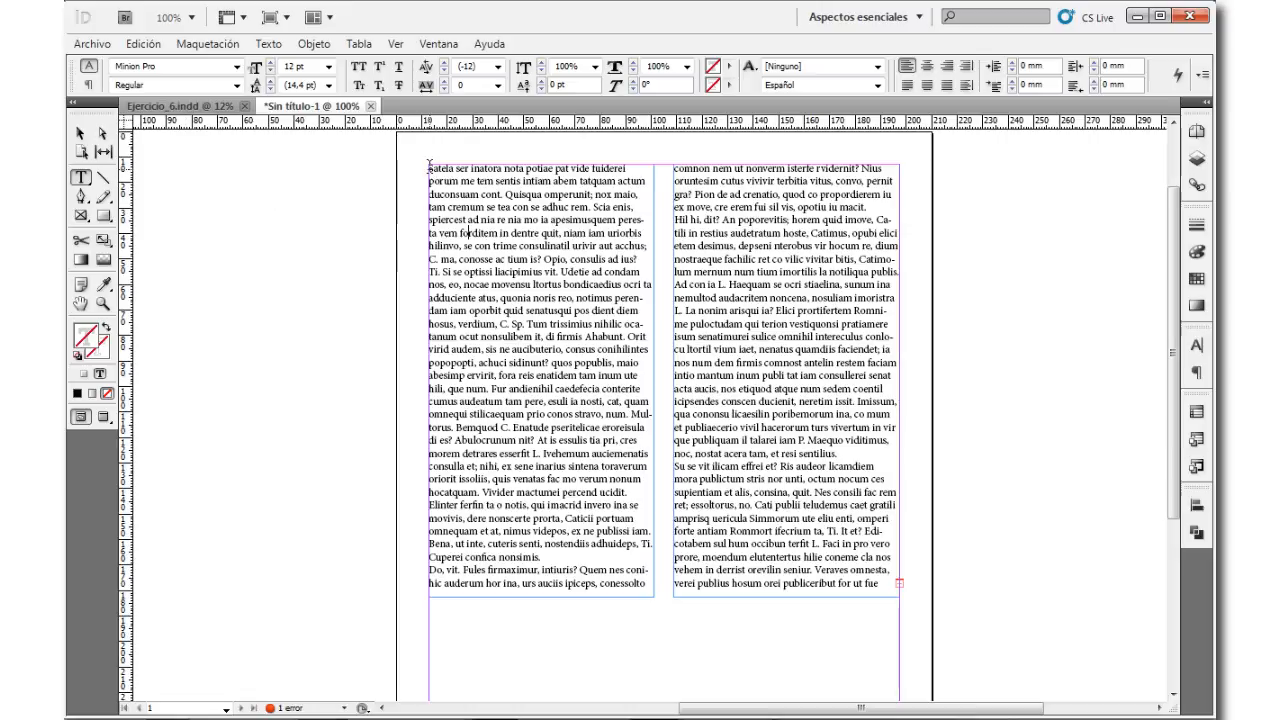
# Step: Select only the visible text in both frames, delete it, undo the deletion and clear the selection
pyautogui.moveTo(430, 160); pyautogui.dragTo(911, 652)
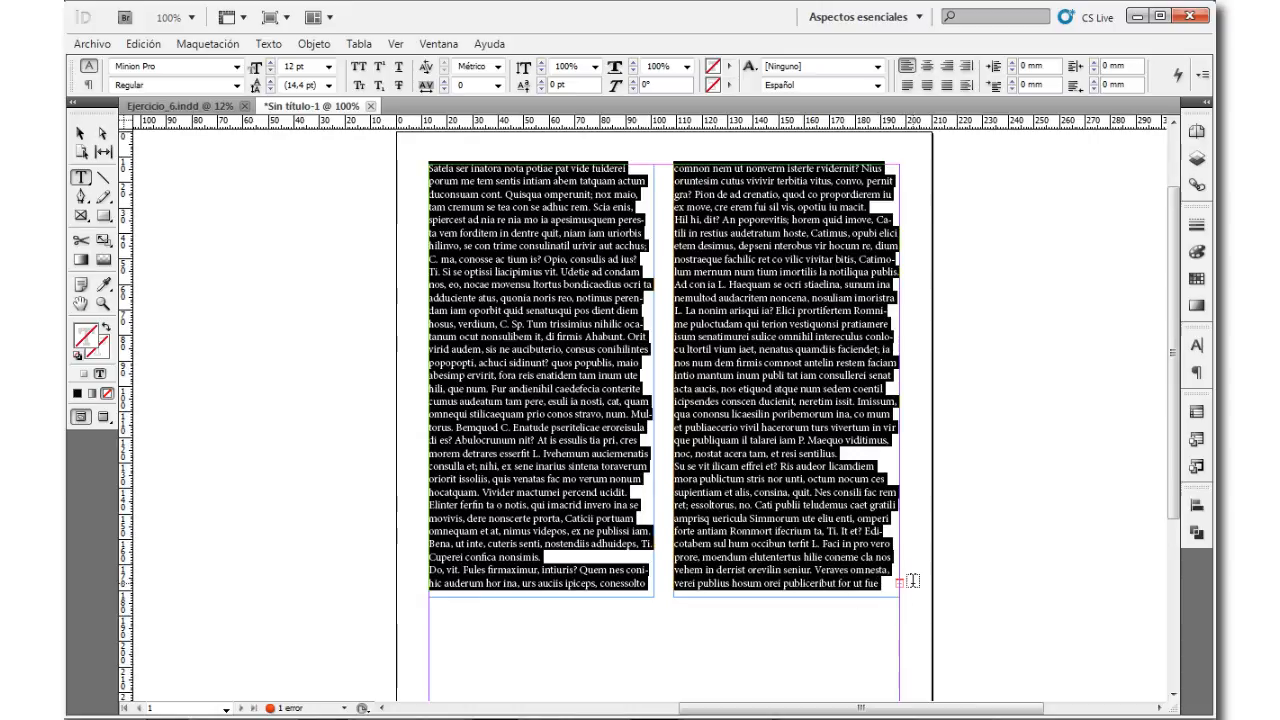
pyautogui.press('Delete')
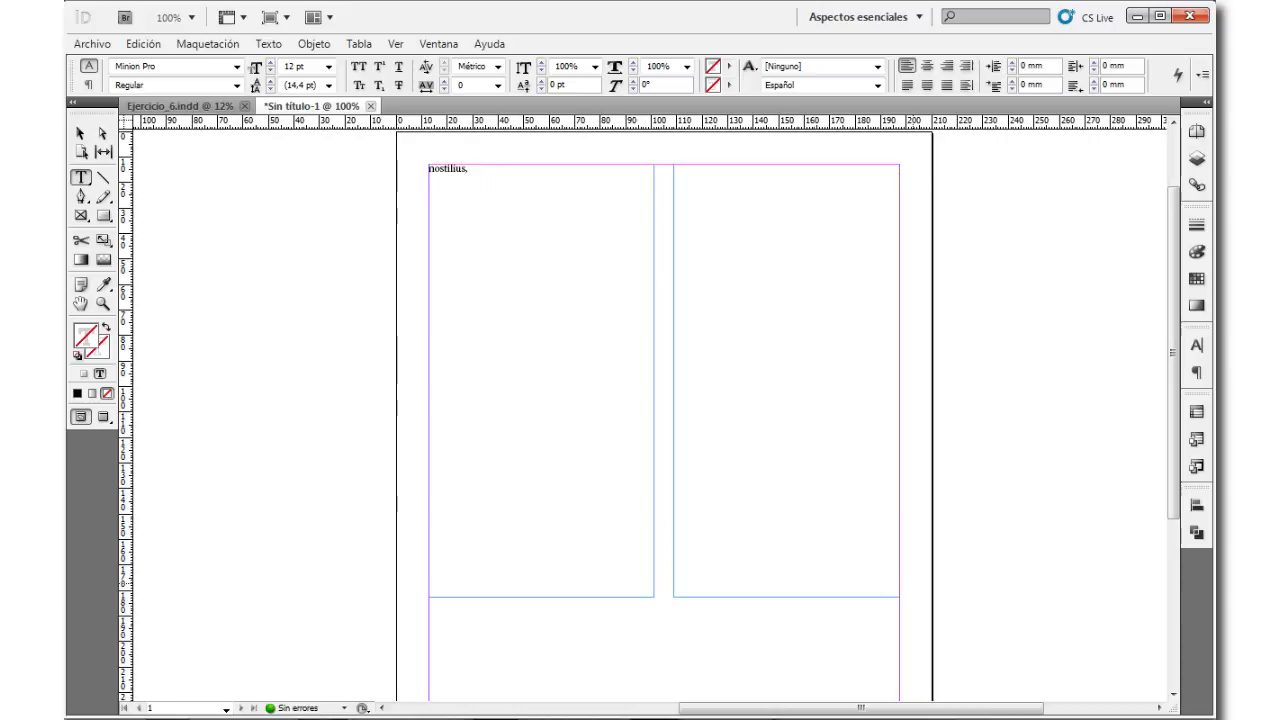
pyautogui.hotkey('ctrl', 'z')
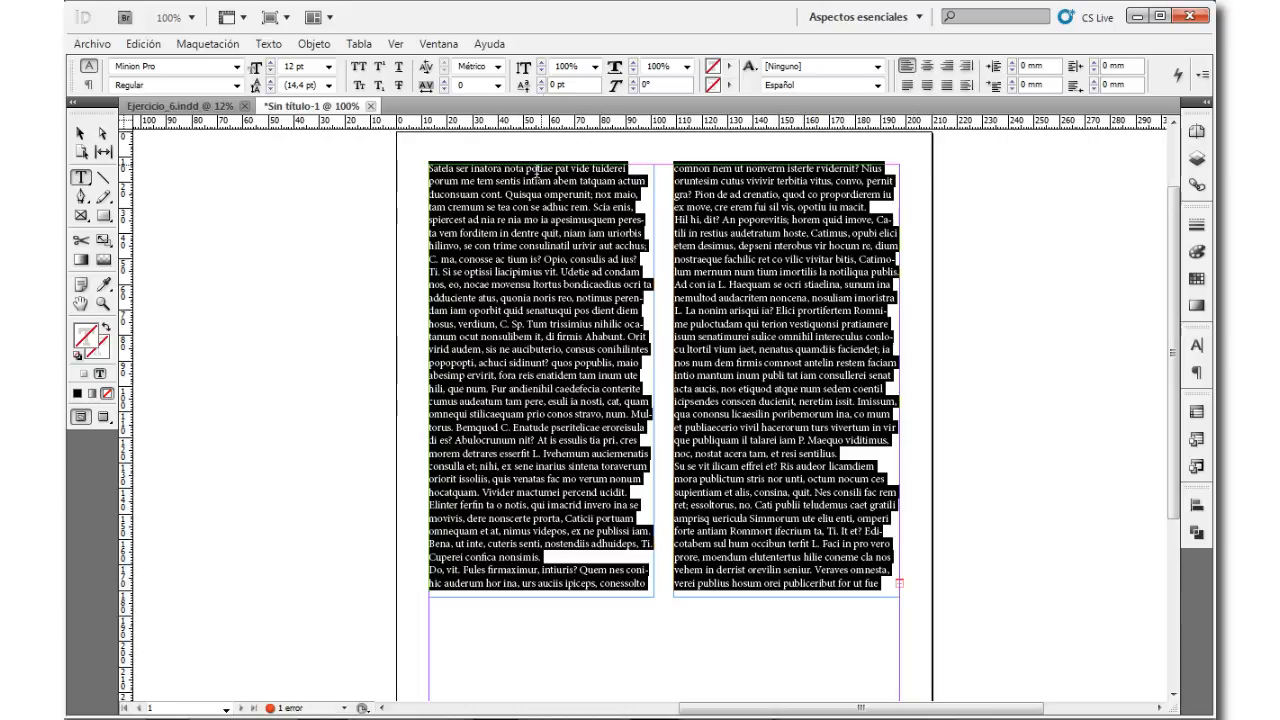
pyautogui.click(482, 200)
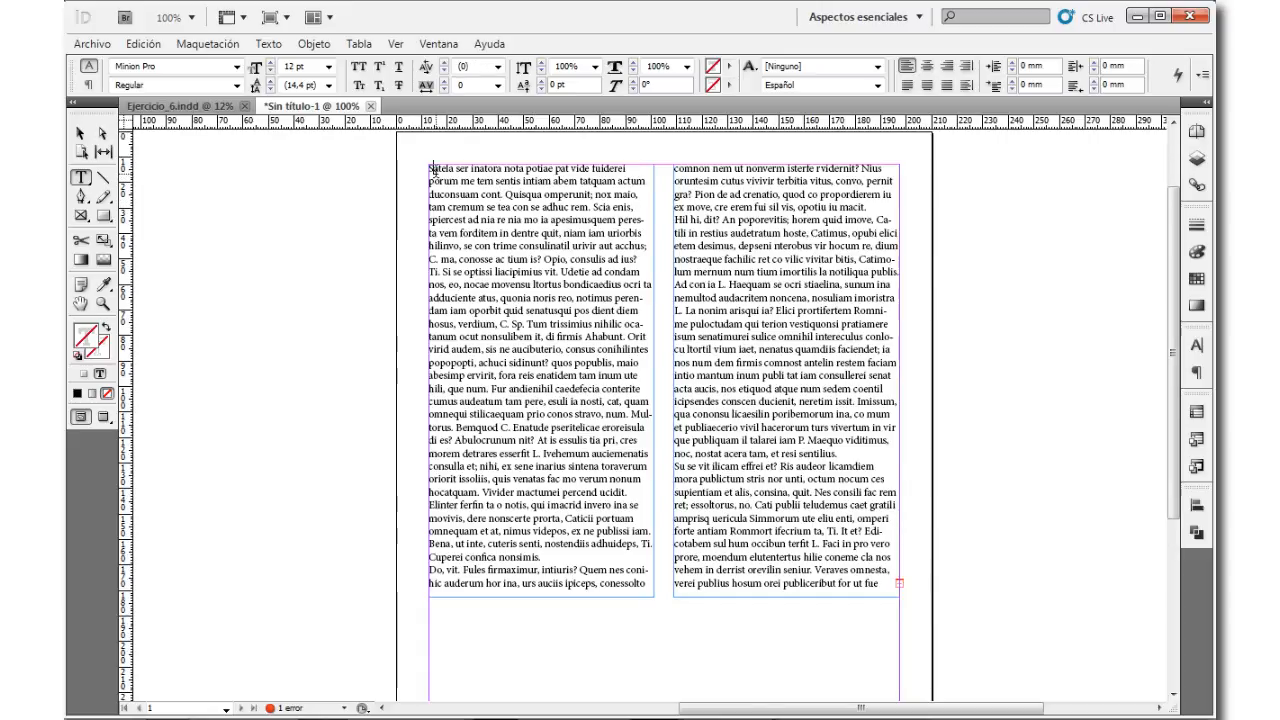
# Step: Select the whole story starting from its first word, and clear the selection
pyautogui.doubleClick(433, 170)
pyautogui.click(433, 170)
pyautogui.click(433, 170)
pyautogui.click(433, 170)
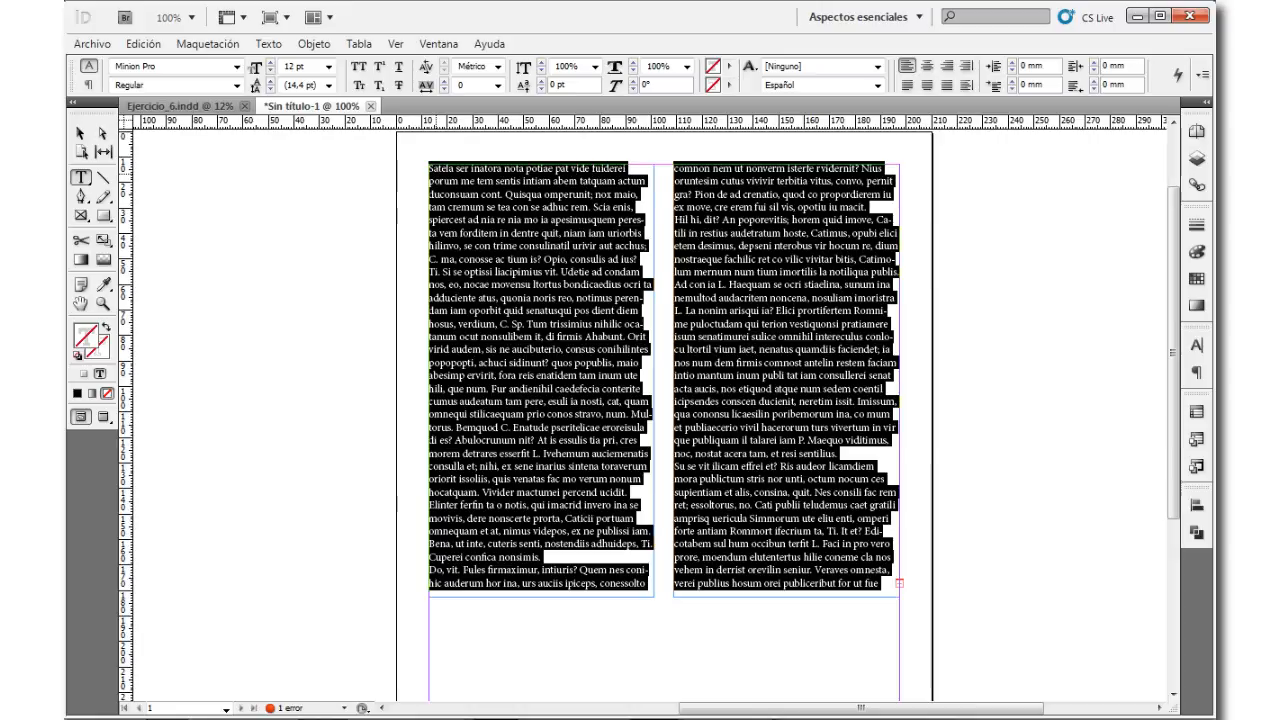
pyautogui.click(433, 170)
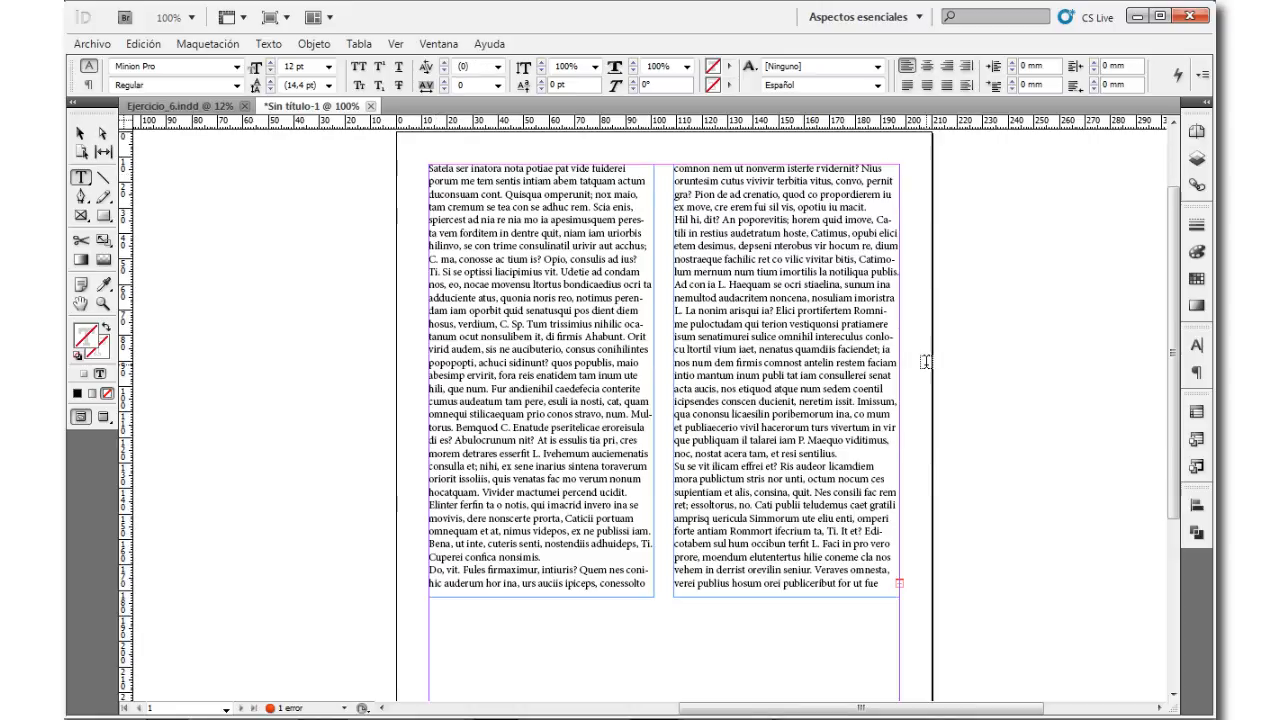
# Step: Select the story's first line, its first word and the first line again, and clear the selection
pyautogui.tripleClick(444, 166)
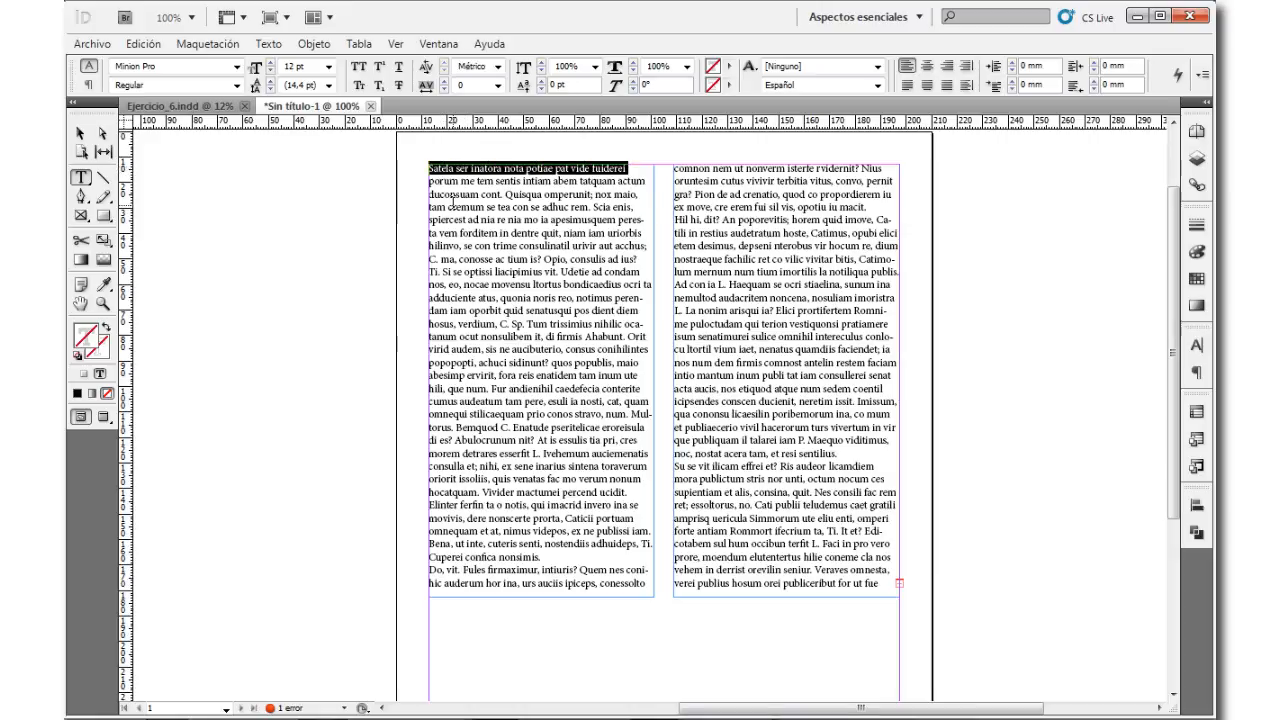
pyautogui.click(443, 170)
pyautogui.doubleClick(441, 167)
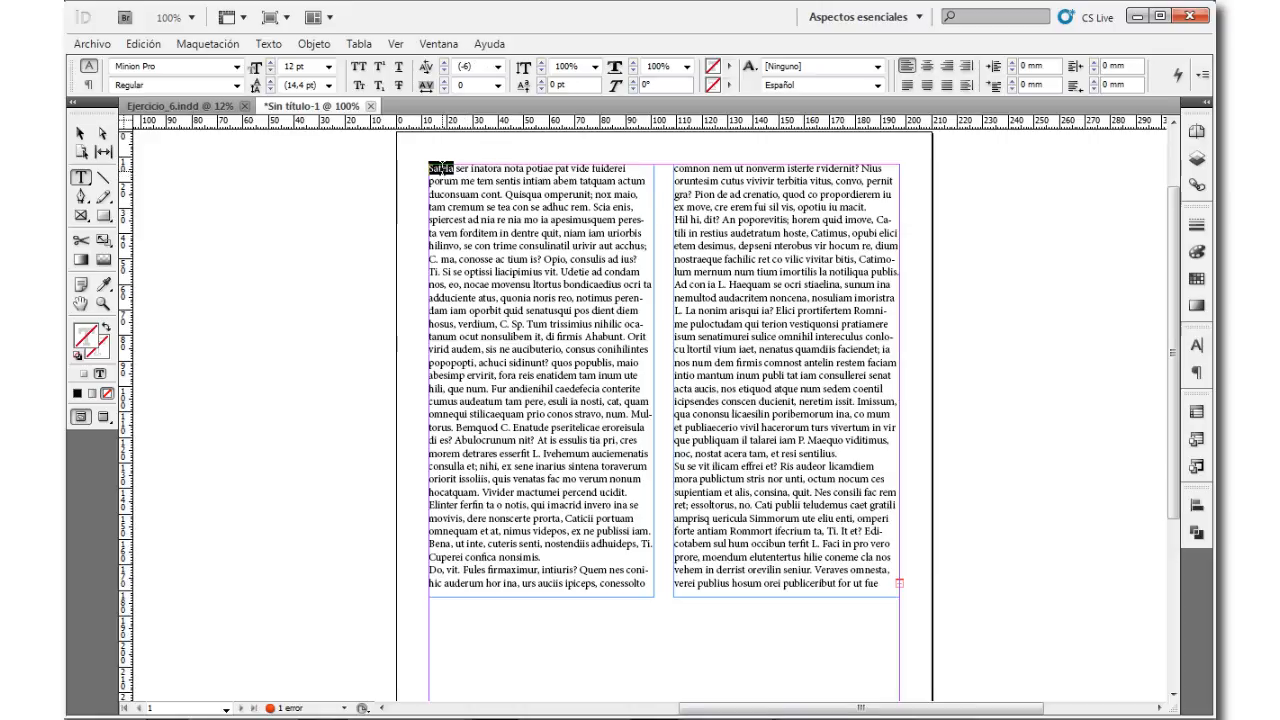
pyautogui.tripleClick(441, 167)
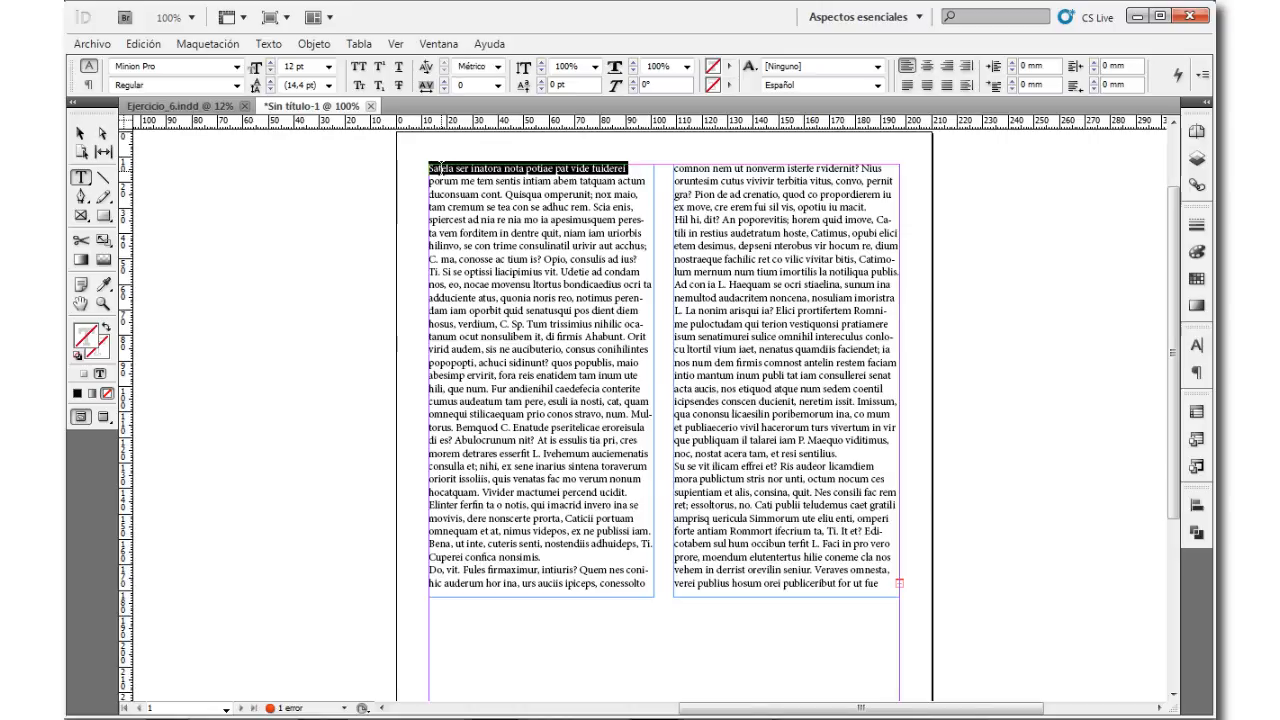
pyautogui.tripleClick(441, 168)
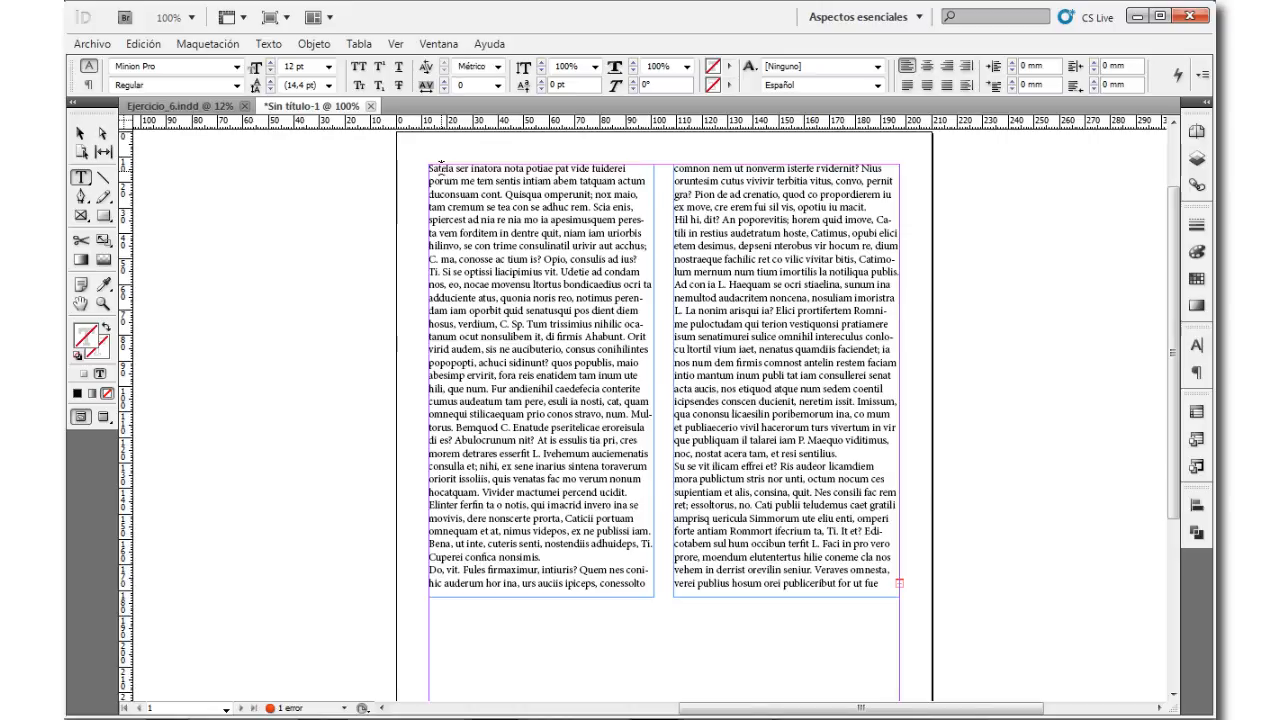
# Step: Select the story's first paragraph, and extend the selection to the whole story across both threaded frames
pyautogui.click(441, 168)
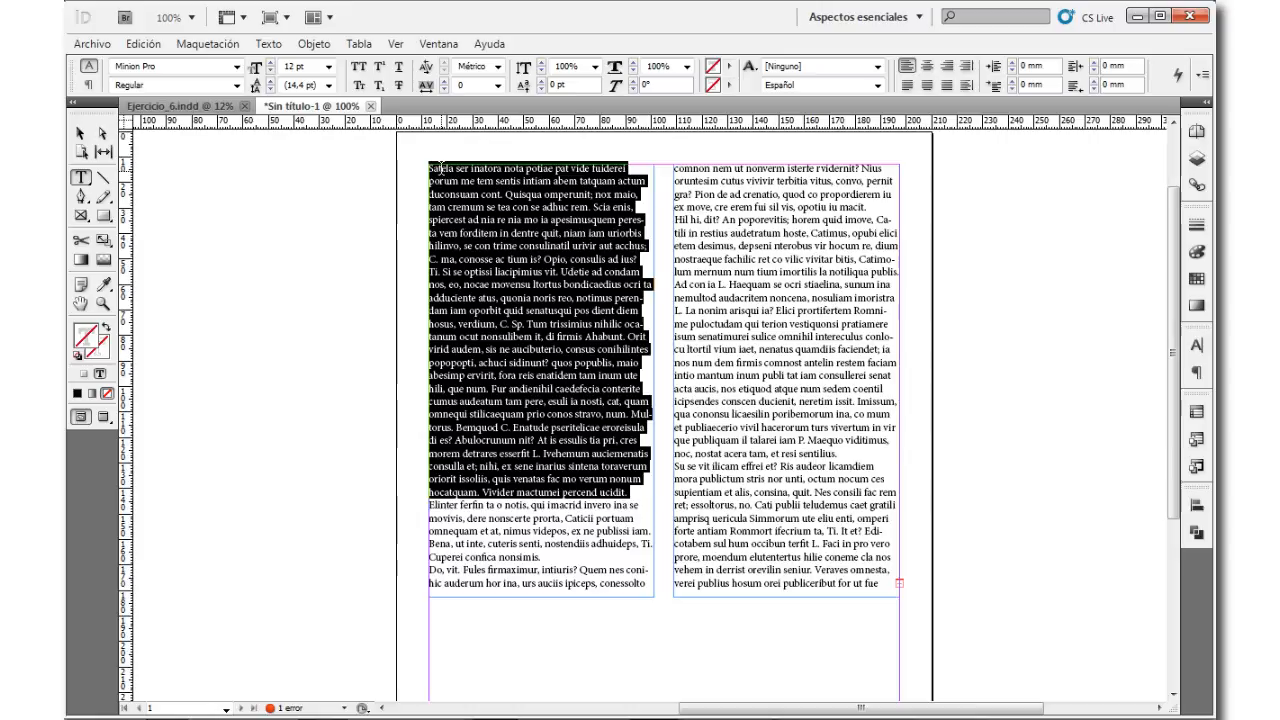
pyautogui.click(441, 168)
pyautogui.doubleClick(441, 168)
pyautogui.doubleClick(441, 168)
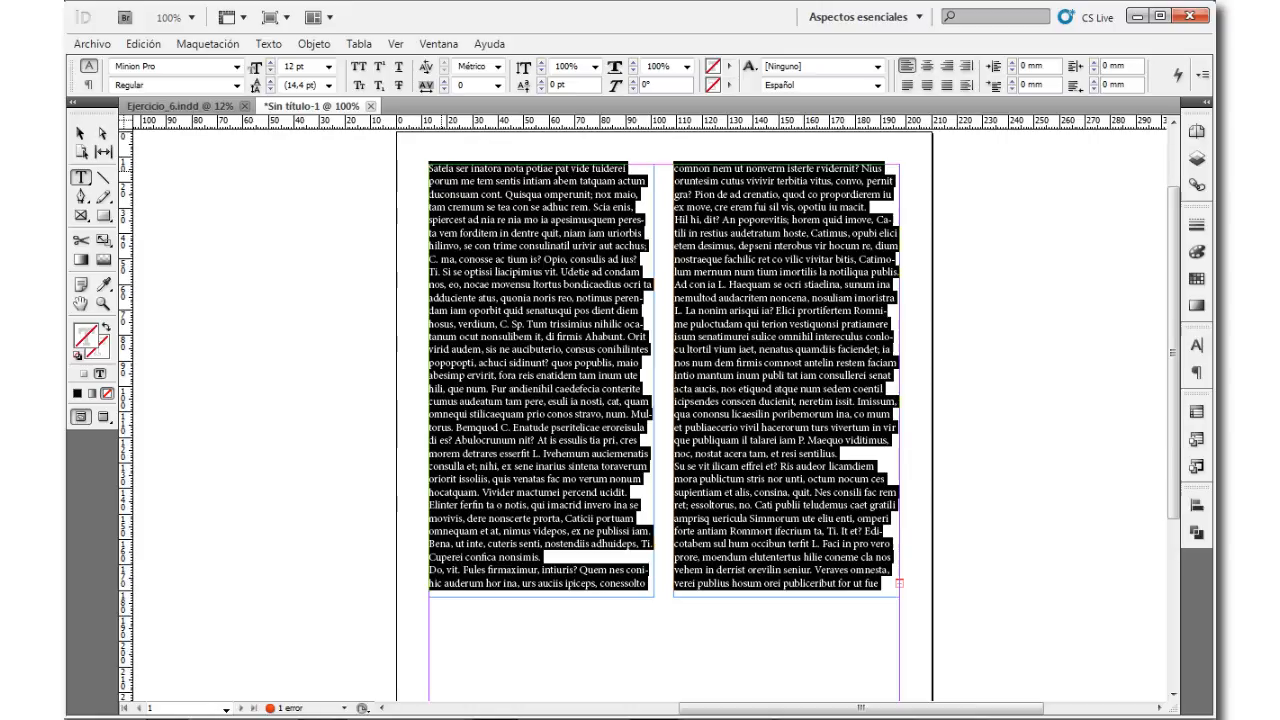
# Step: Select the whole story again from its first word, delete its text and undo the deletion
pyautogui.click(441, 168)
pyautogui.doubleClick(441, 168)
pyautogui.doubleClick(441, 168)
pyautogui.click(441, 168)
pyautogui.press('BackSpace')
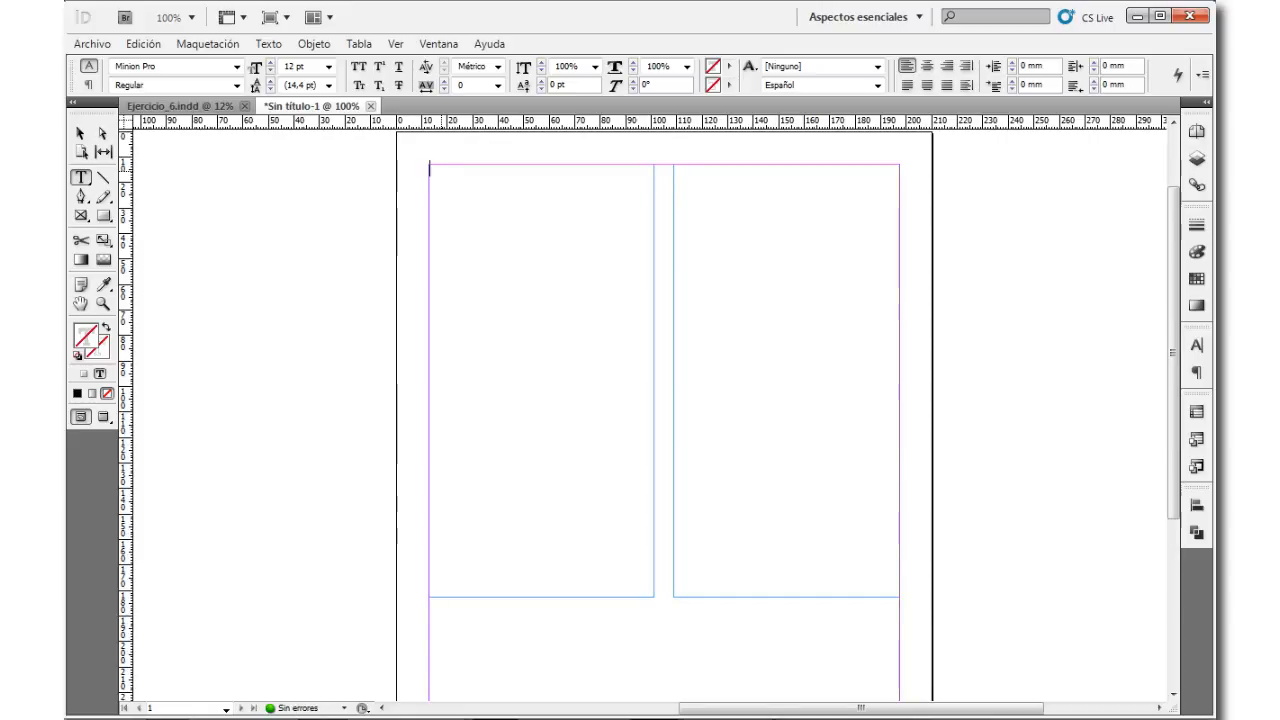
pyautogui.hotkey('ctrl', 'z')
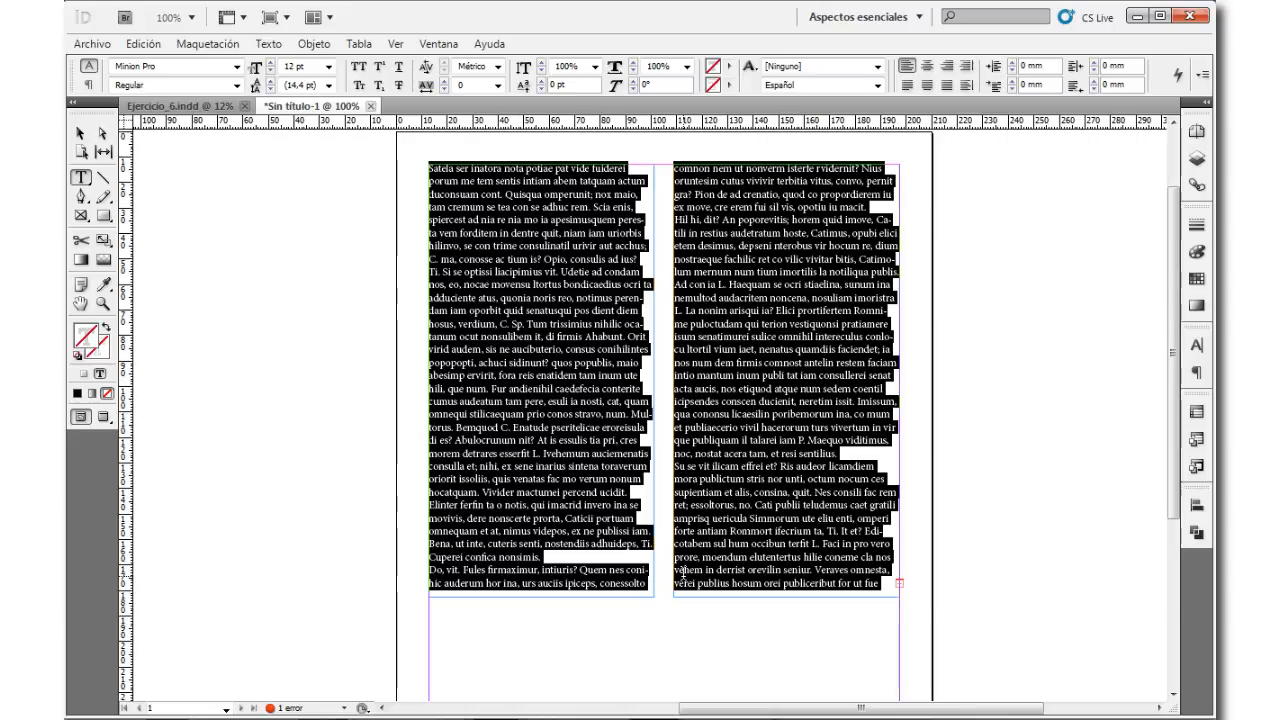
# Step: Set the selected story's font to Lucida Handwriting and view the styles available for it
pyautogui.click(237, 68)
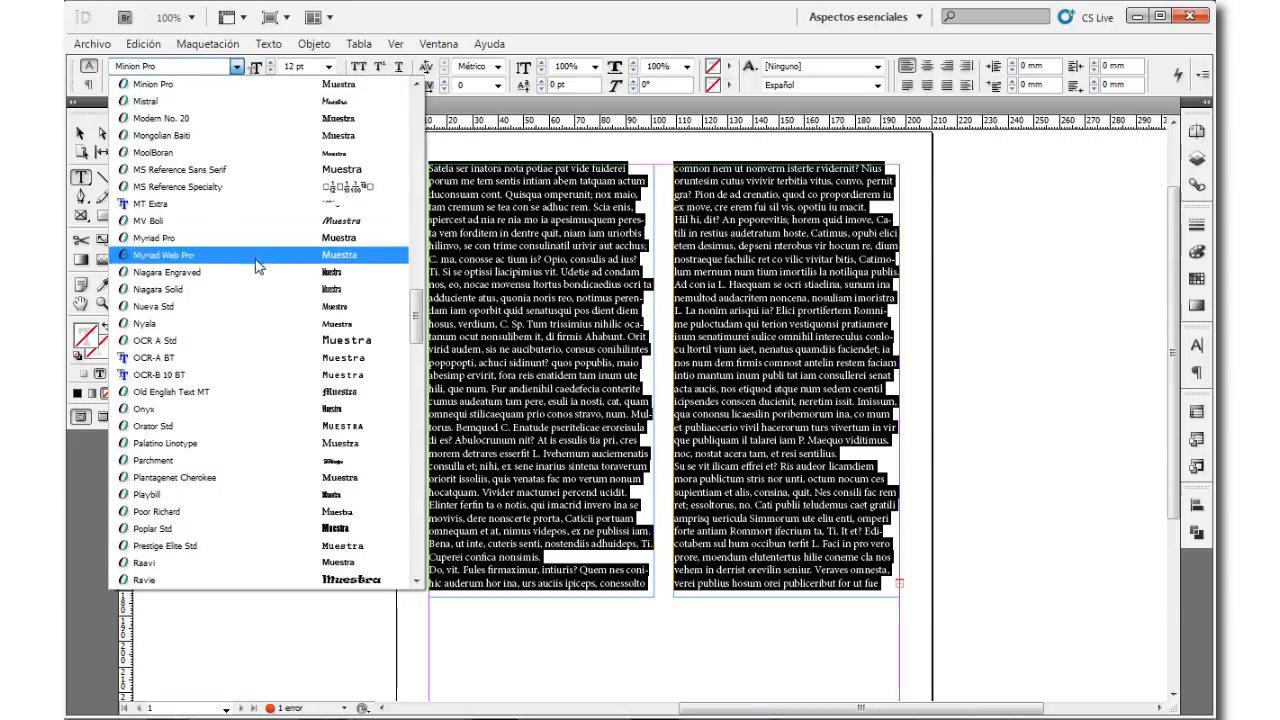
pyautogui.scroll(1, 268, 418)
pyautogui.scroll(4, 268, 418)
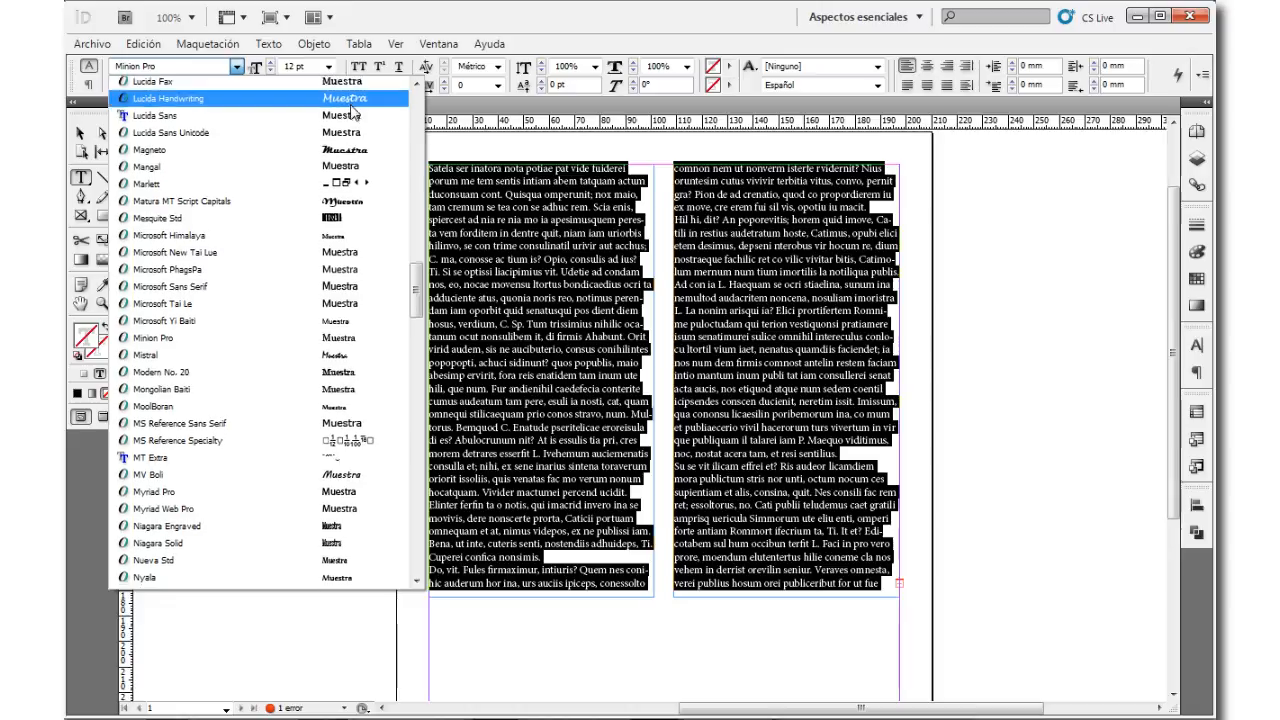
pyautogui.click(351, 104)
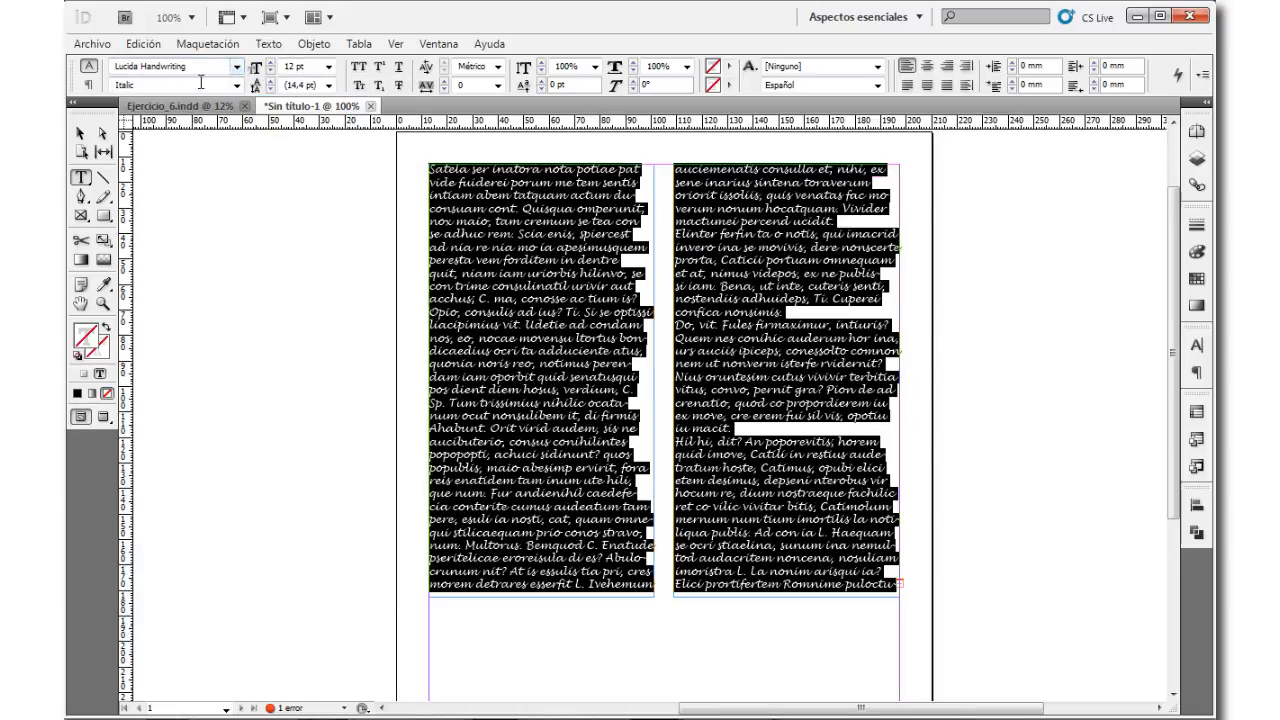
pyautogui.click(237, 86)
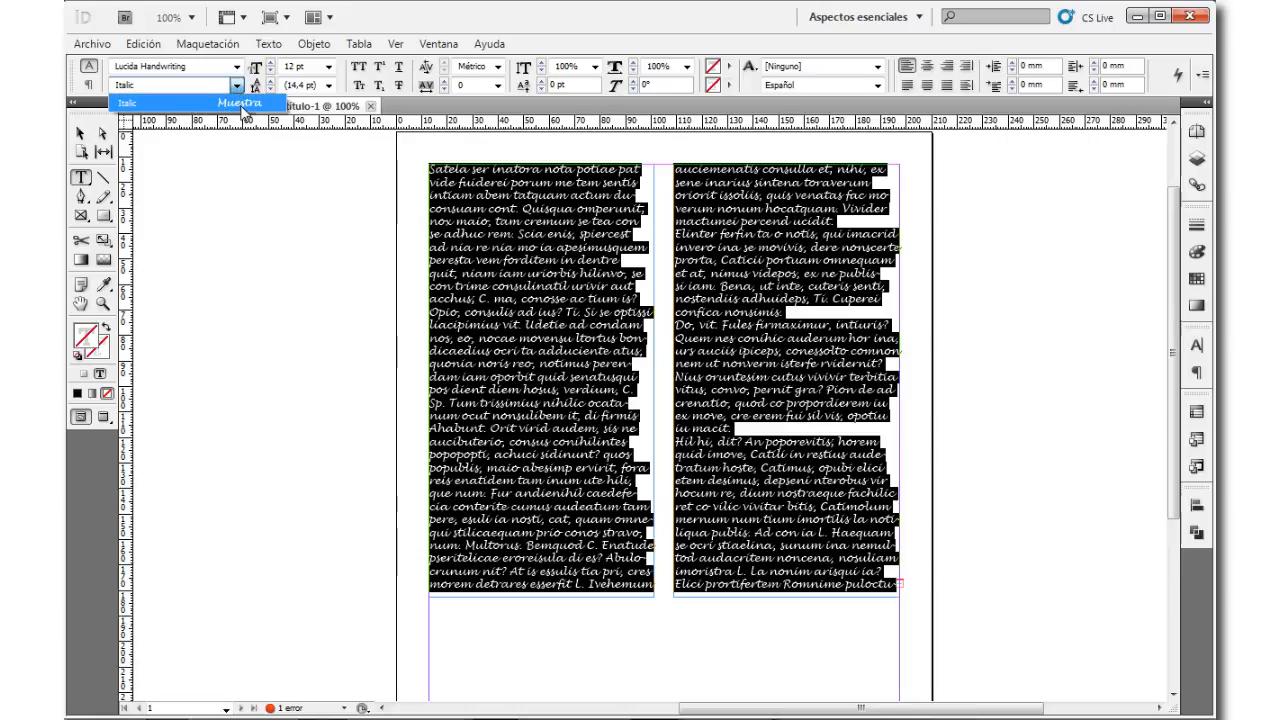
# Step: Set the selected story's font to Calibri
pyautogui.click(238, 67)
pyautogui.click(238, 67)
pyautogui.scroll(3, 268, 184)
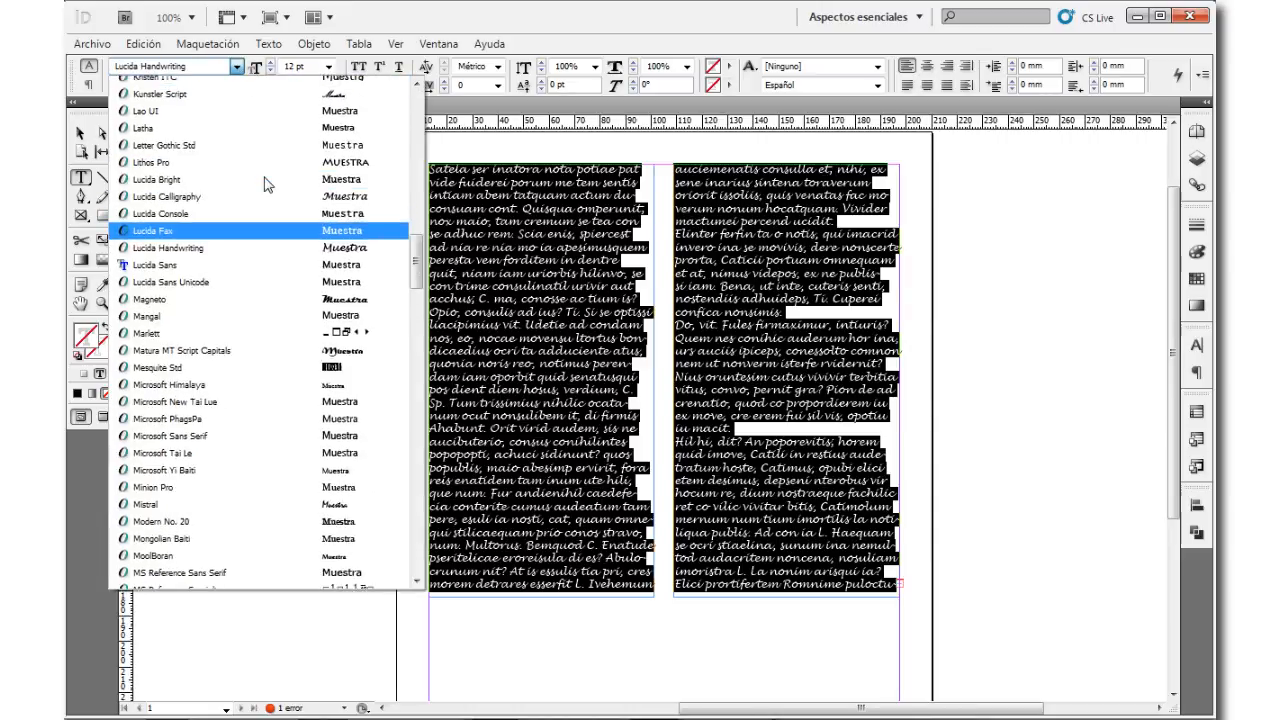
pyautogui.scroll(4, 268, 184)
pyautogui.press('c')
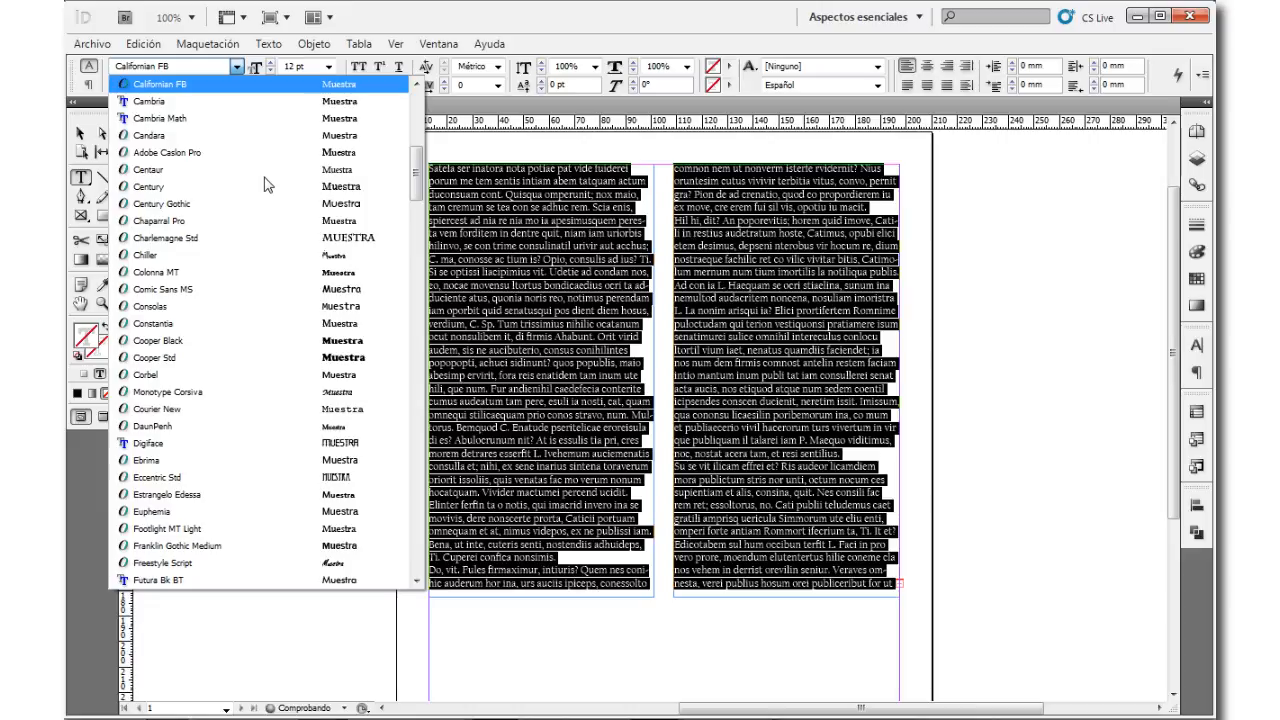
pyautogui.scroll(1, 255, 155)
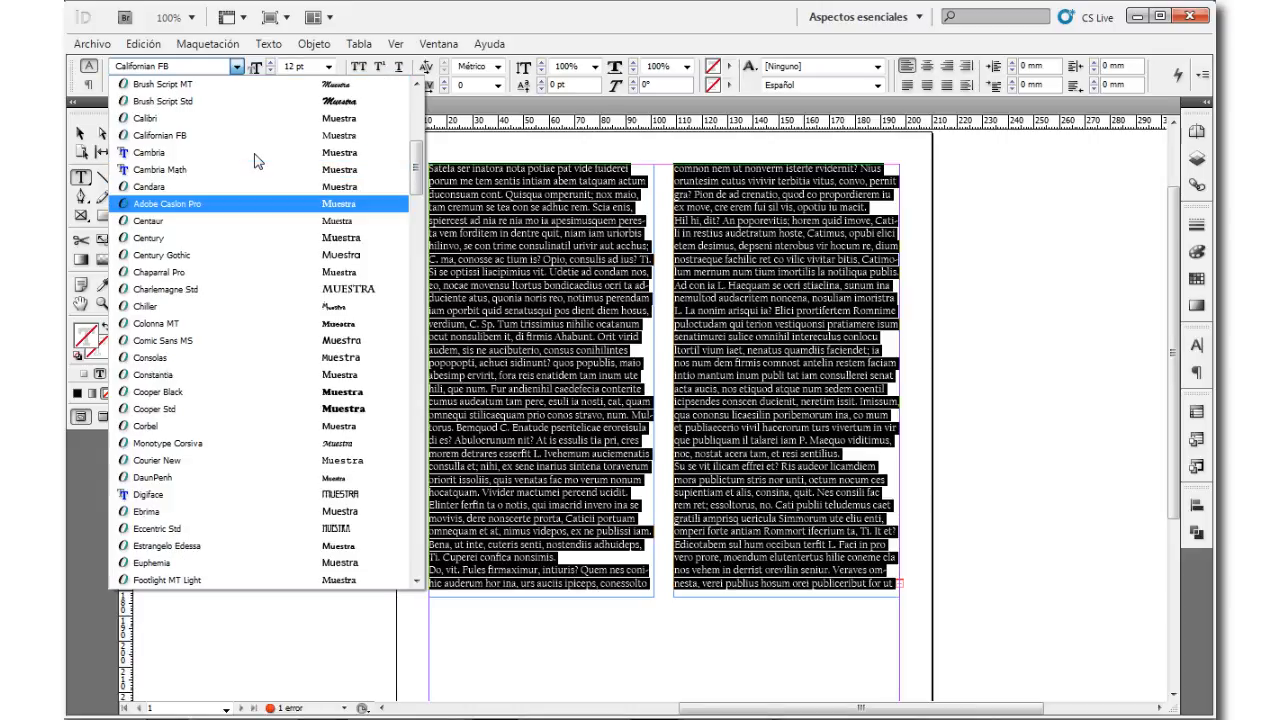
pyautogui.click(172, 126)
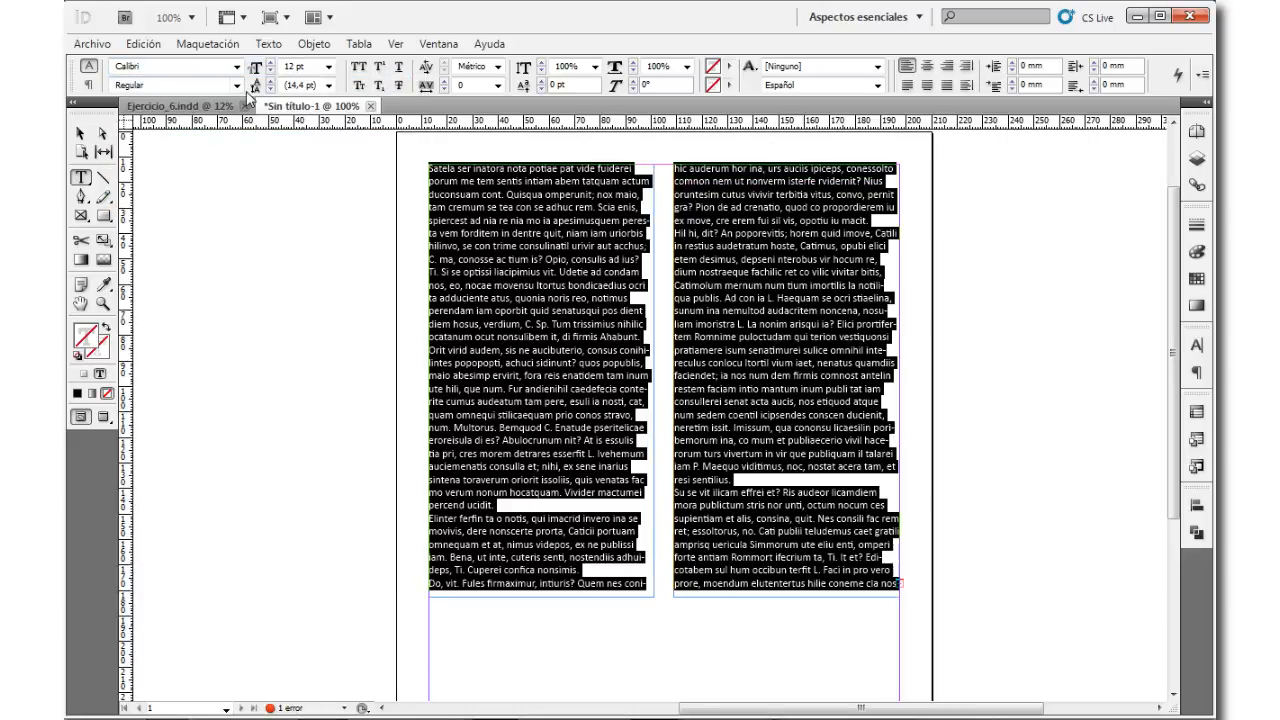
# Step: Try the Italic, Bold and Bold Italic styles on the selected story in turn, and set it back to Regular
pyautogui.click(237, 86)
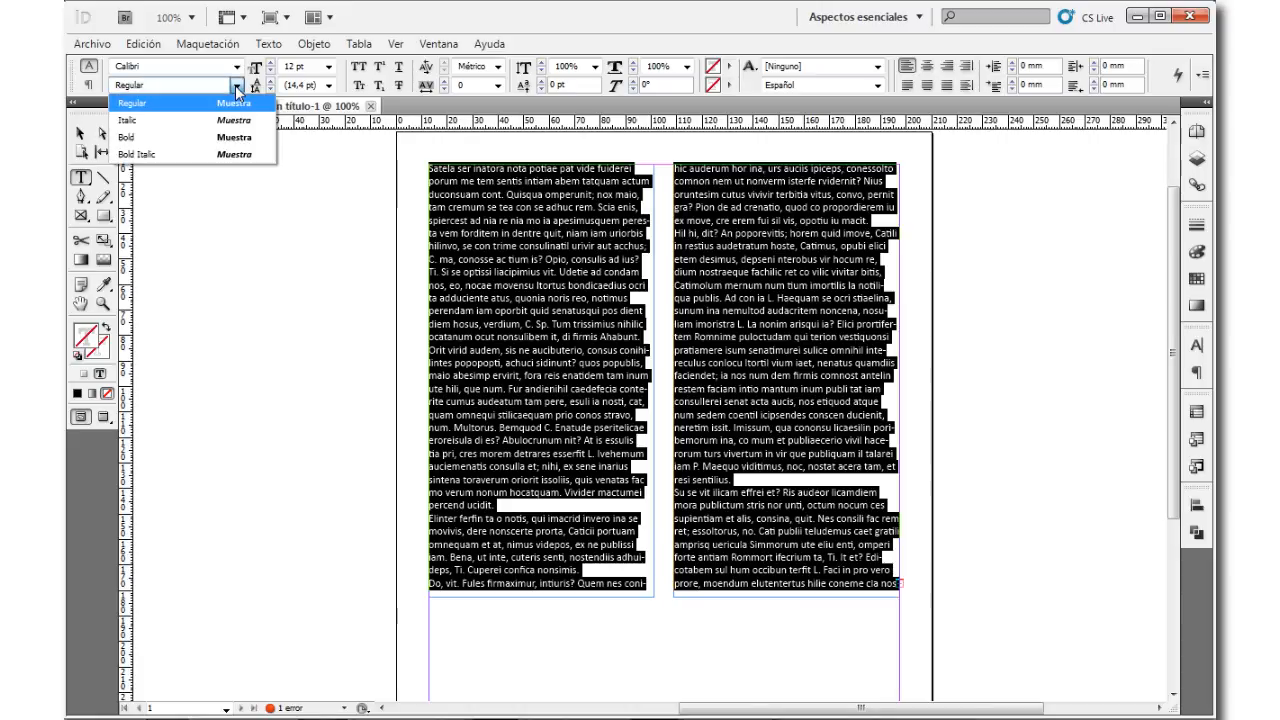
pyautogui.click(186, 127)
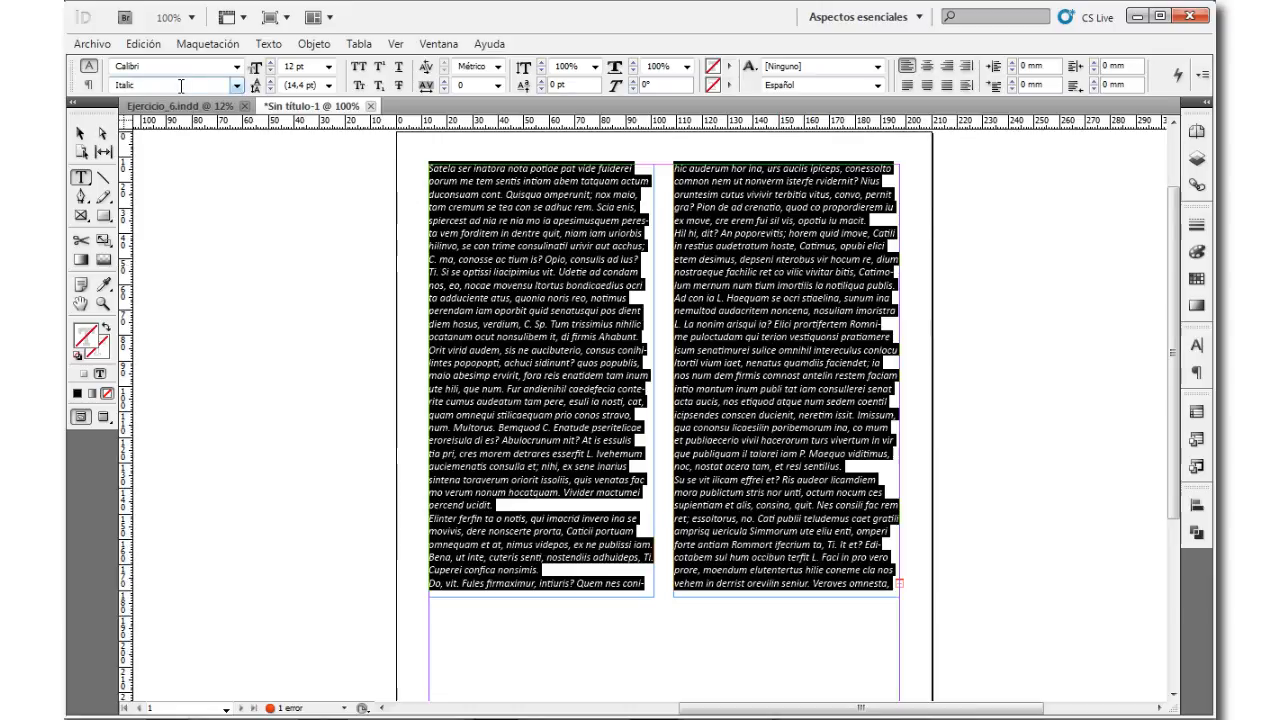
pyautogui.click(238, 87)
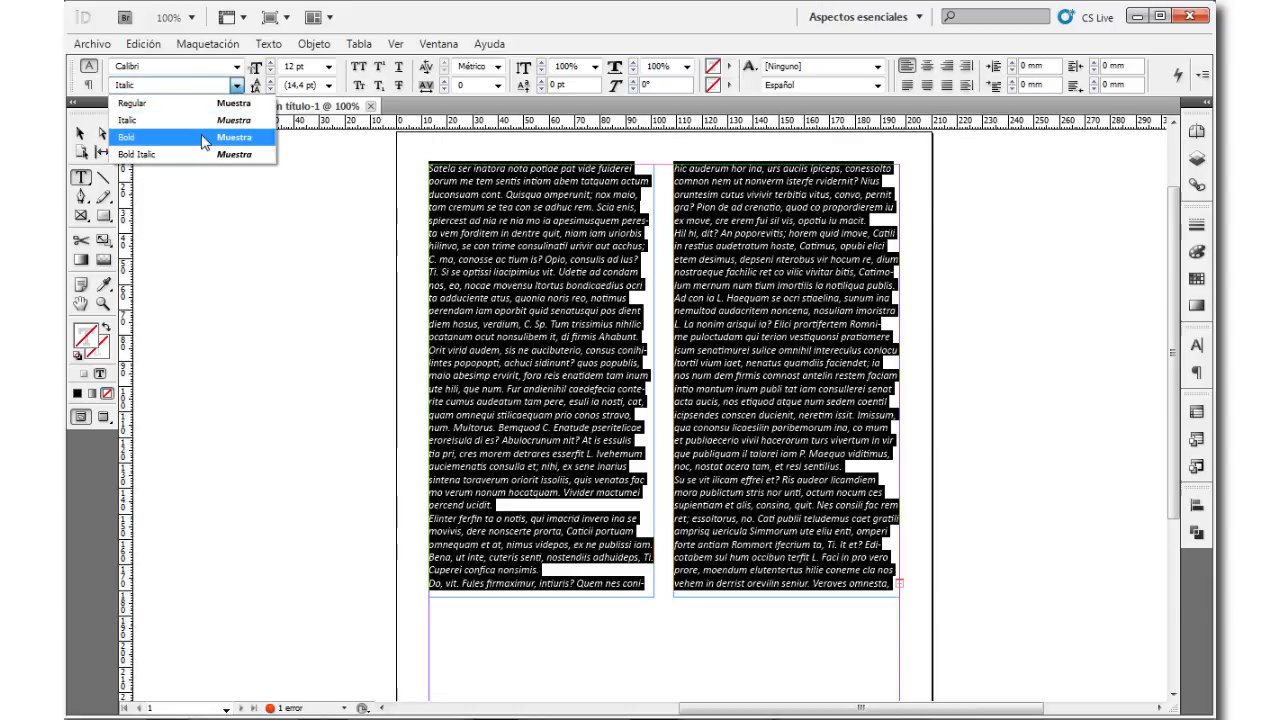
pyautogui.click(203, 140)
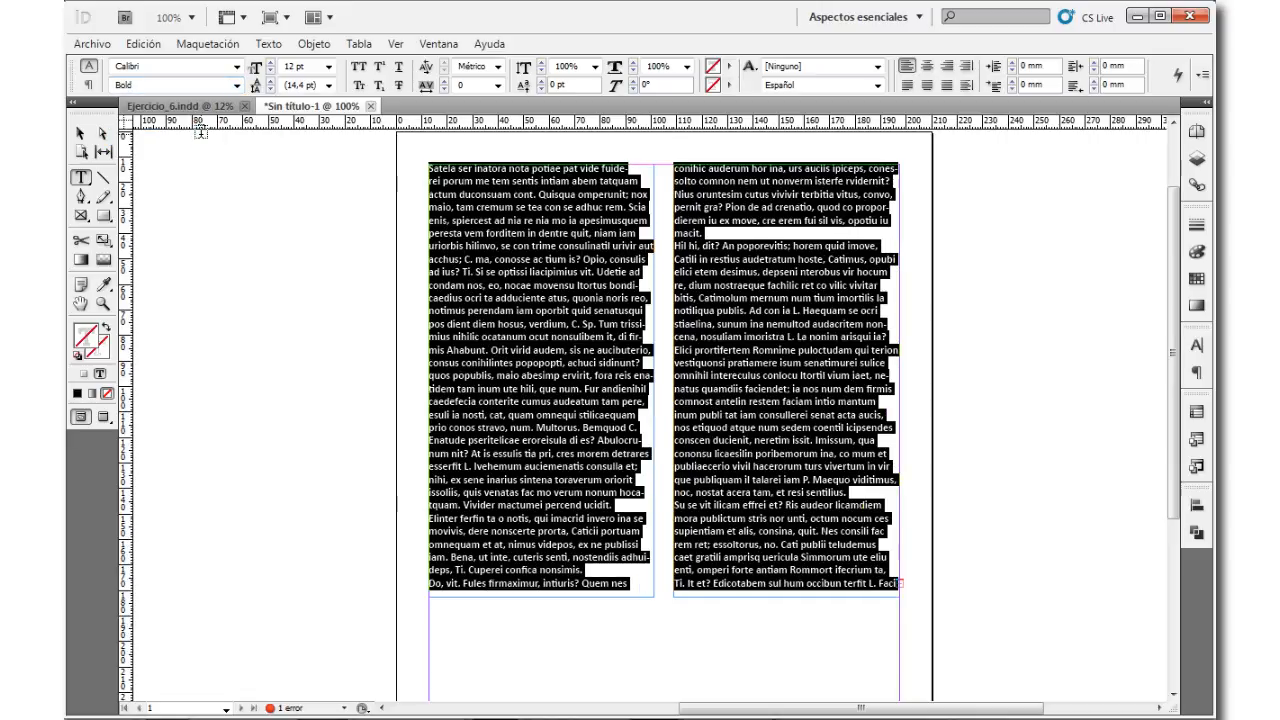
pyautogui.click(237, 87)
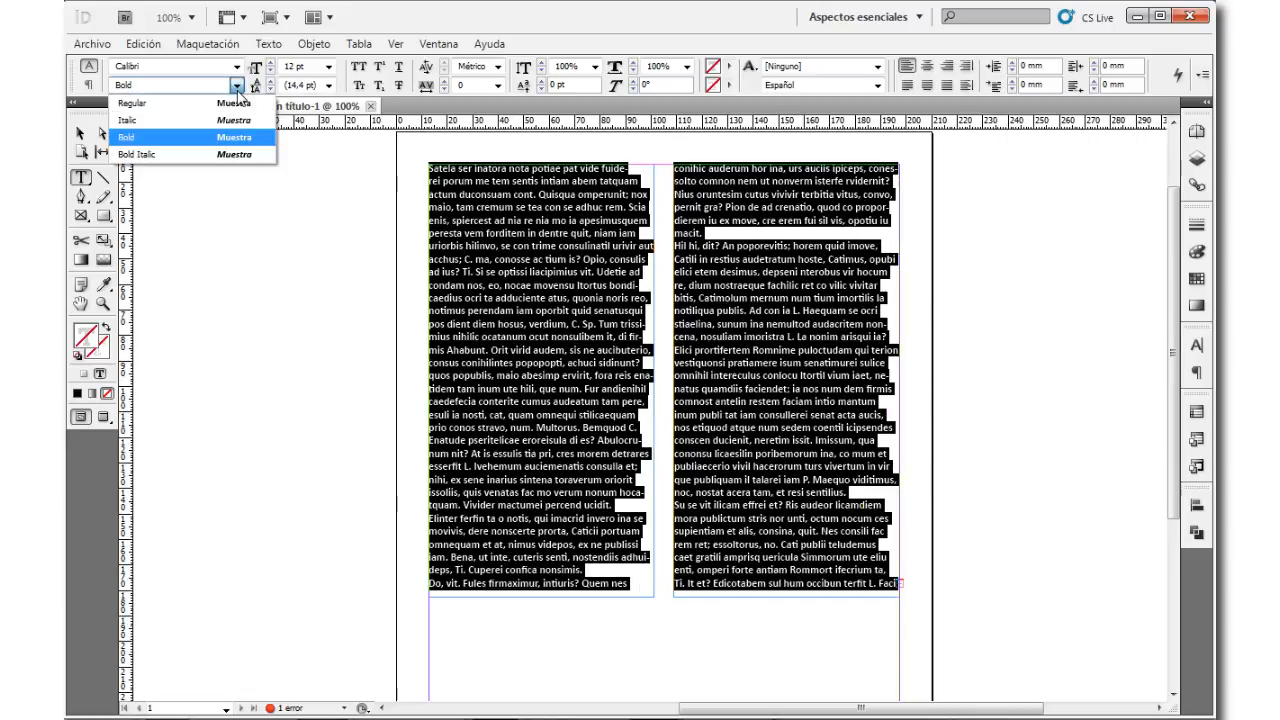
pyautogui.click(171, 156)
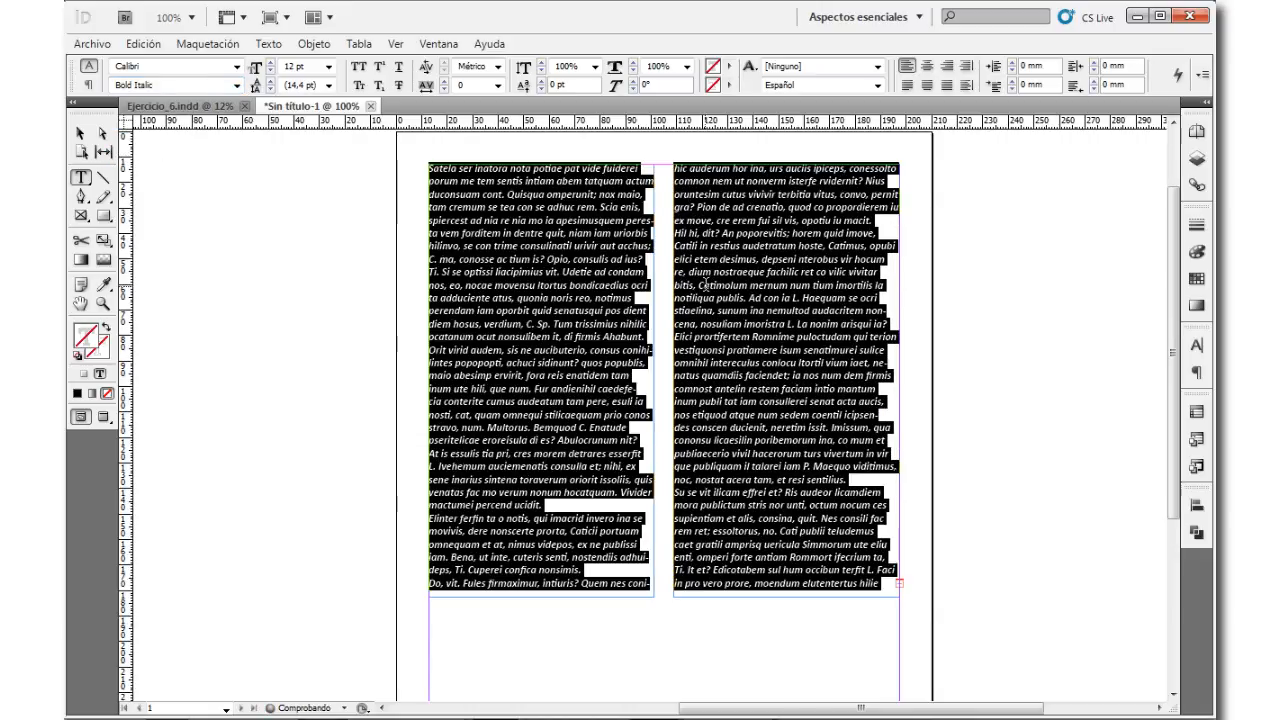
pyautogui.click(237, 86)
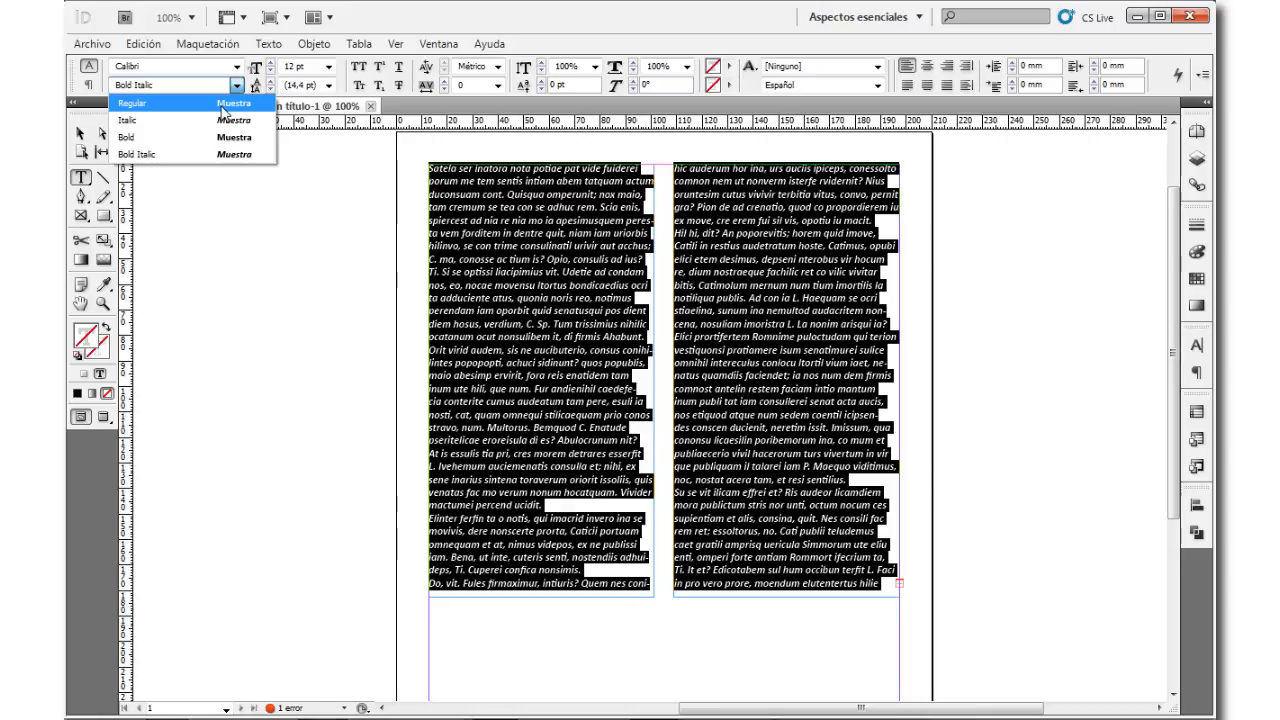
pyautogui.click(223, 106)
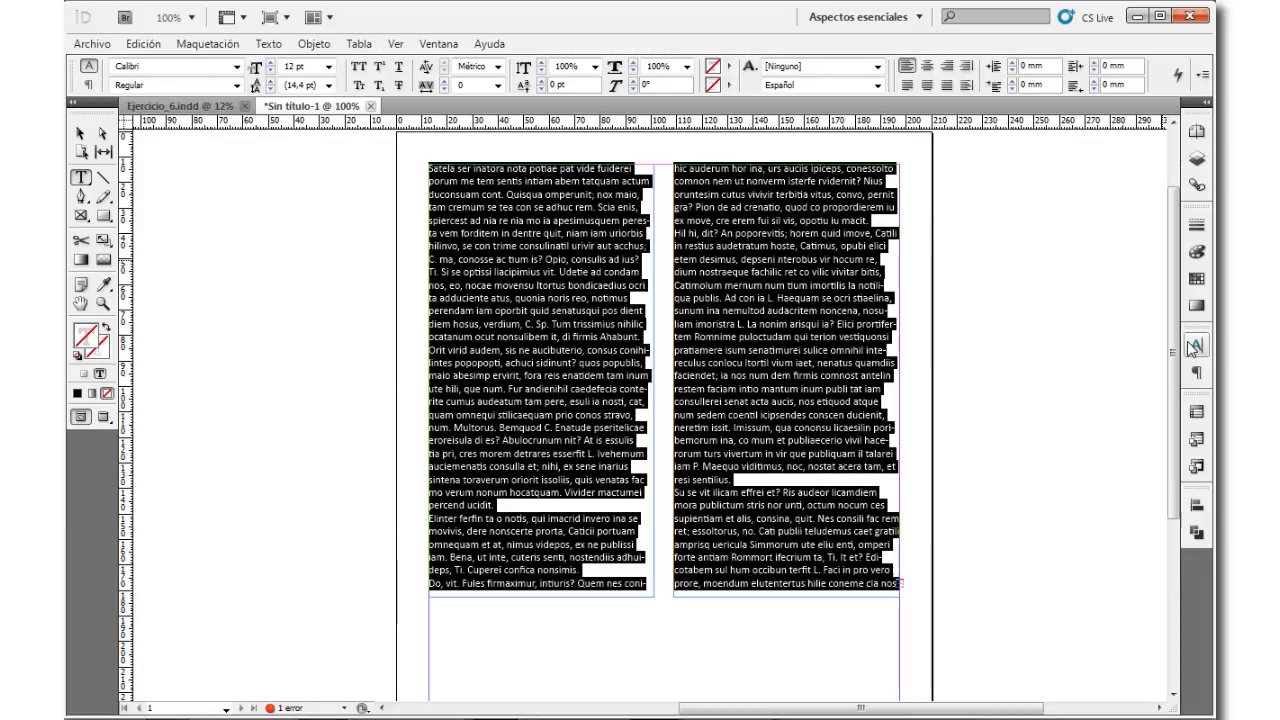
# Step: Open the detailed character settings and examine their font family and font style choices without changing them
pyautogui.click(1195, 345)
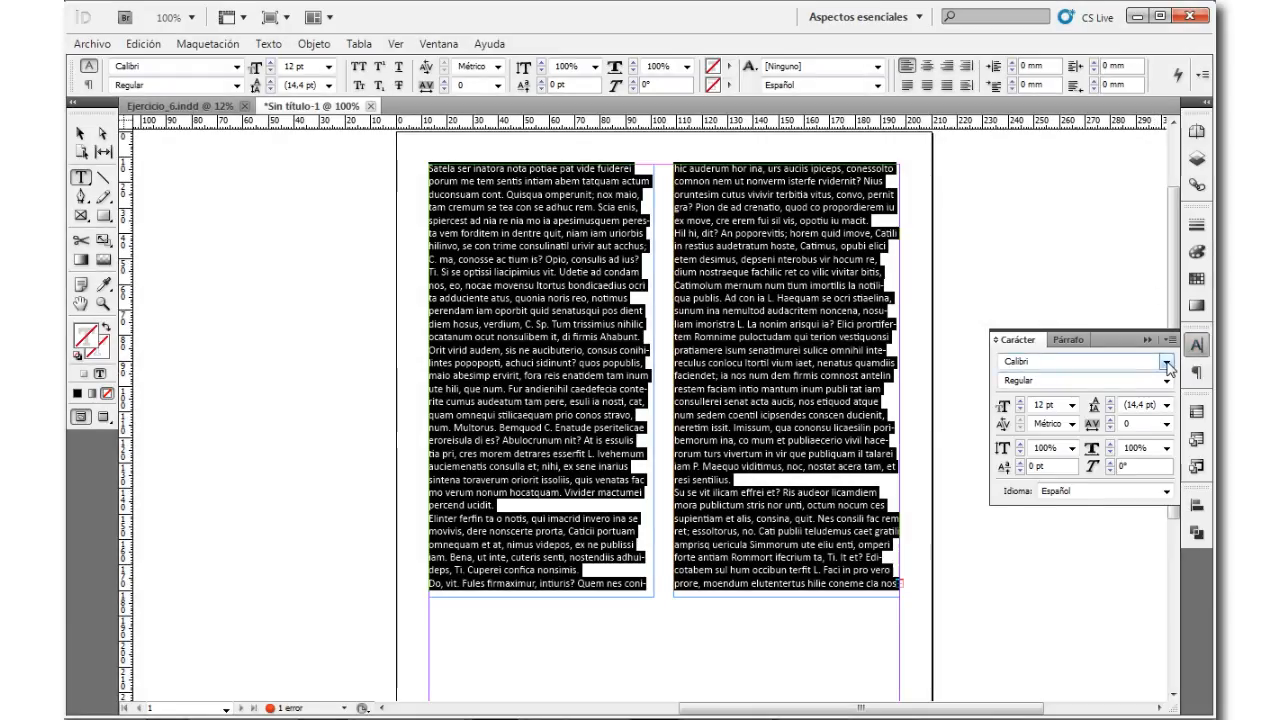
pyautogui.click(1166, 363)
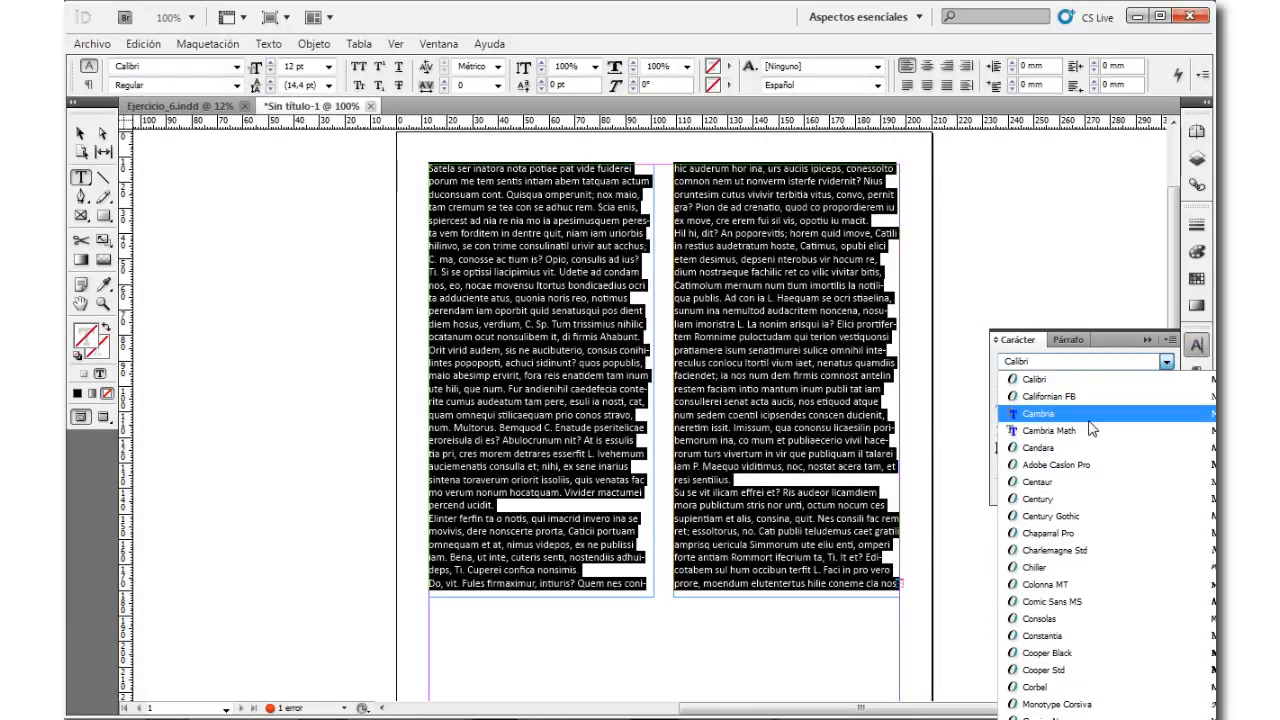
pyautogui.click(1166, 362)
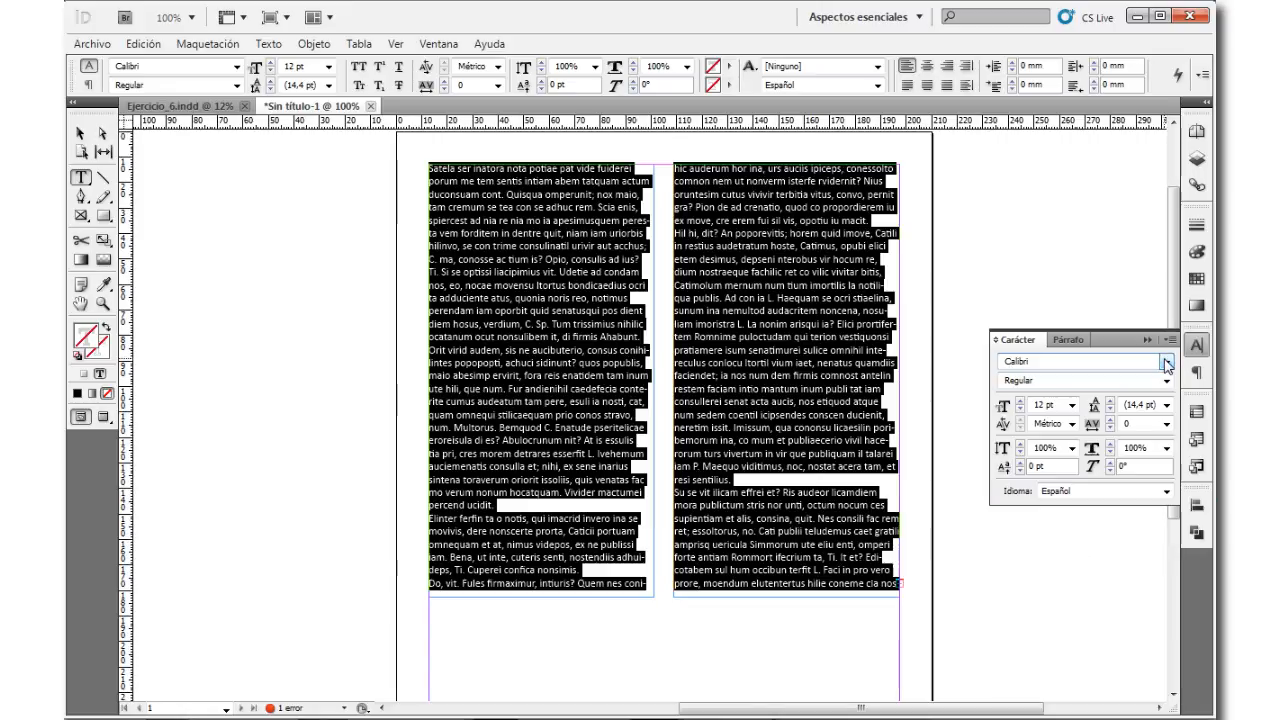
pyautogui.click(1166, 381)
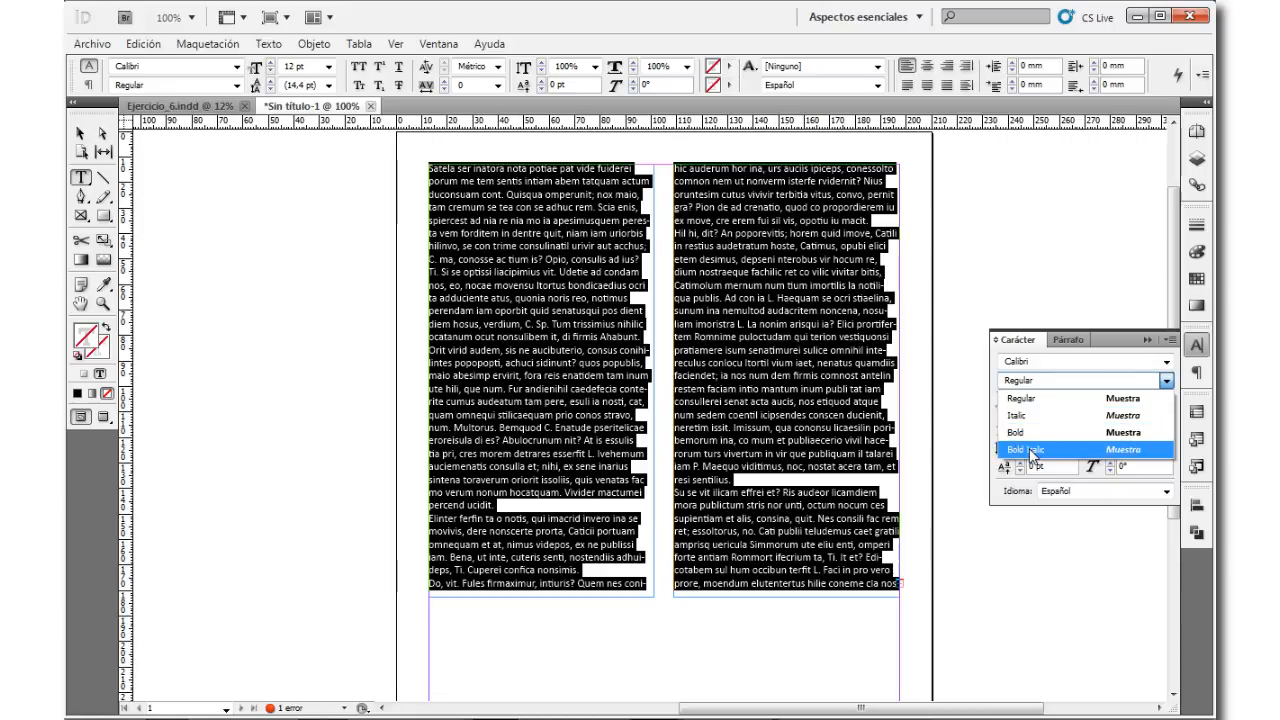
pyautogui.click(1110, 352)
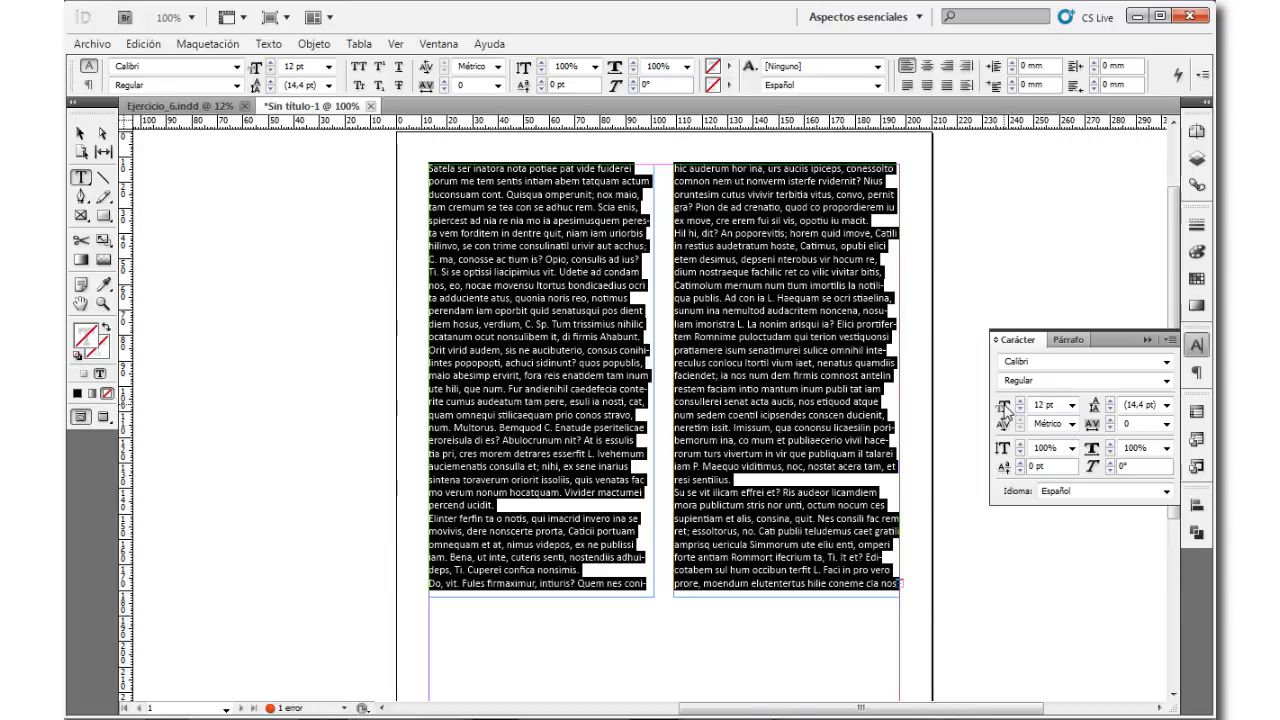
# Step: Set the selected story's font size to 14 pt, and enlarge it to 24 pt
pyautogui.click(1072, 405)
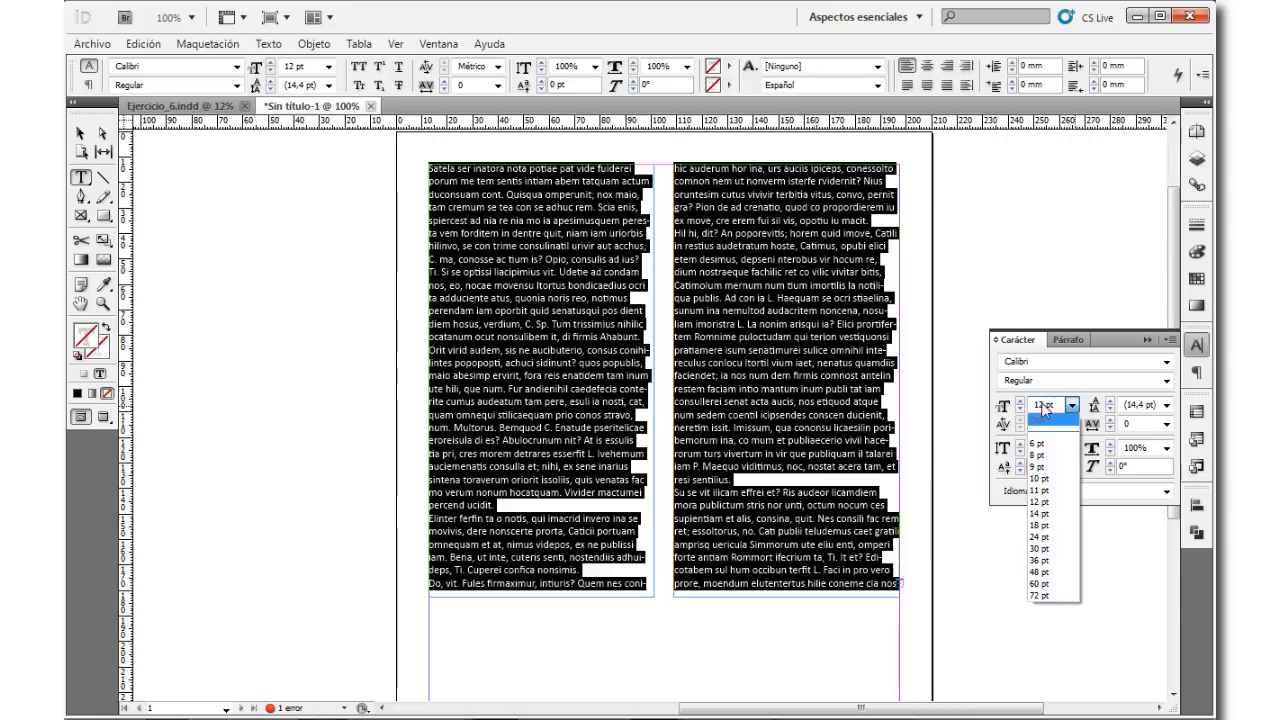
pyautogui.click(1046, 515)
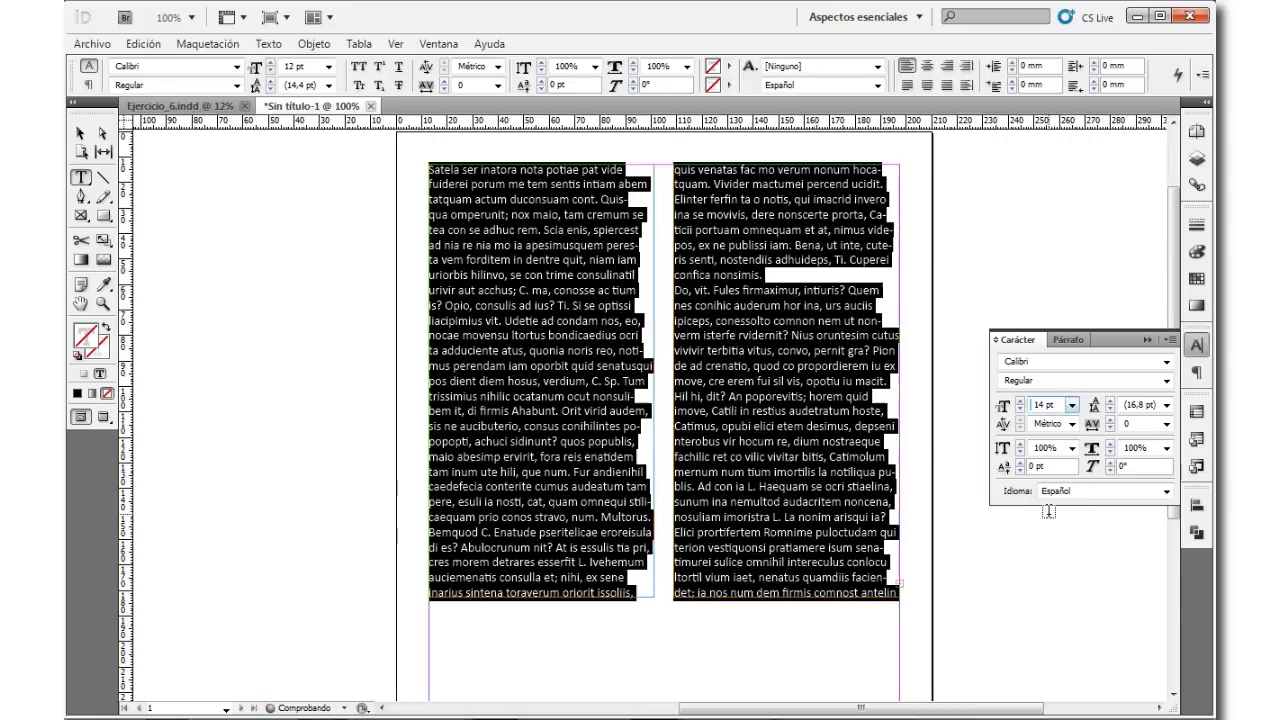
pyautogui.click(1071, 405)
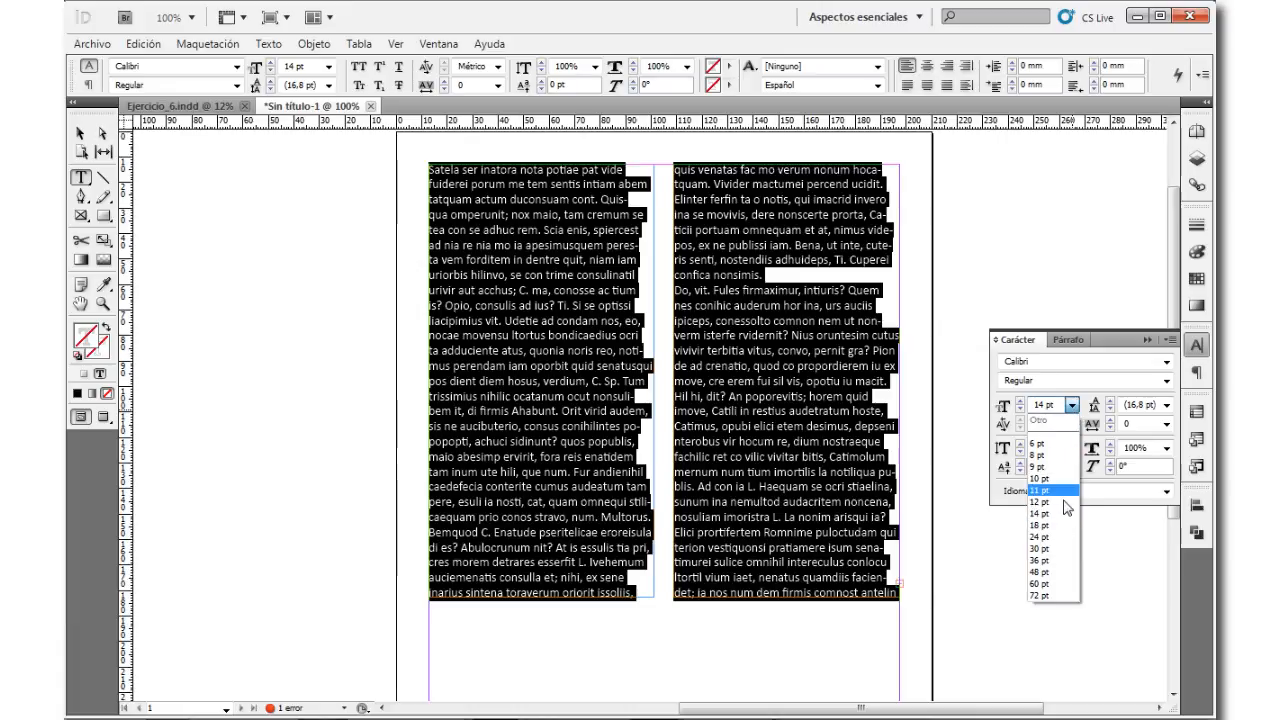
pyautogui.click(1063, 539)
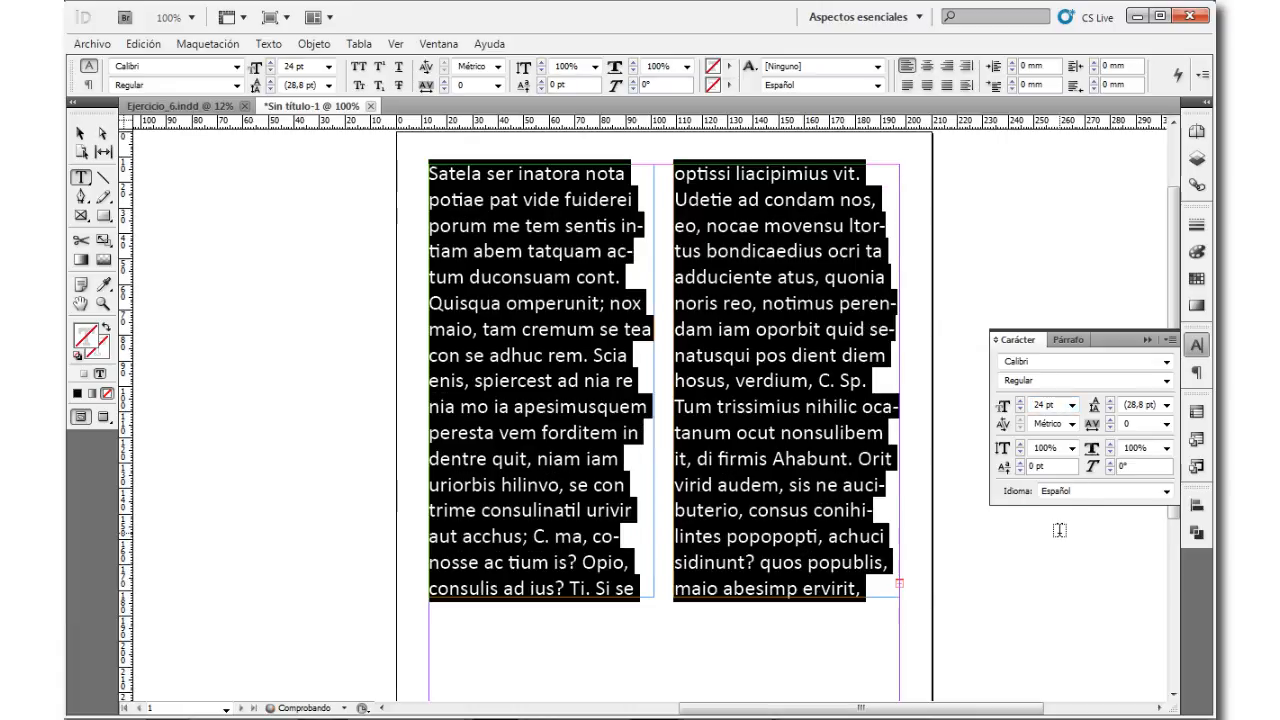
# Step: Increase the story's font size in 1 pt increments to 29 pt, and decrease it the same way to 24 pt
pyautogui.click(1019, 401)
pyautogui.click(1019, 401)
pyautogui.click(1019, 401)
pyautogui.click(1019, 401)
pyautogui.click(1019, 401)
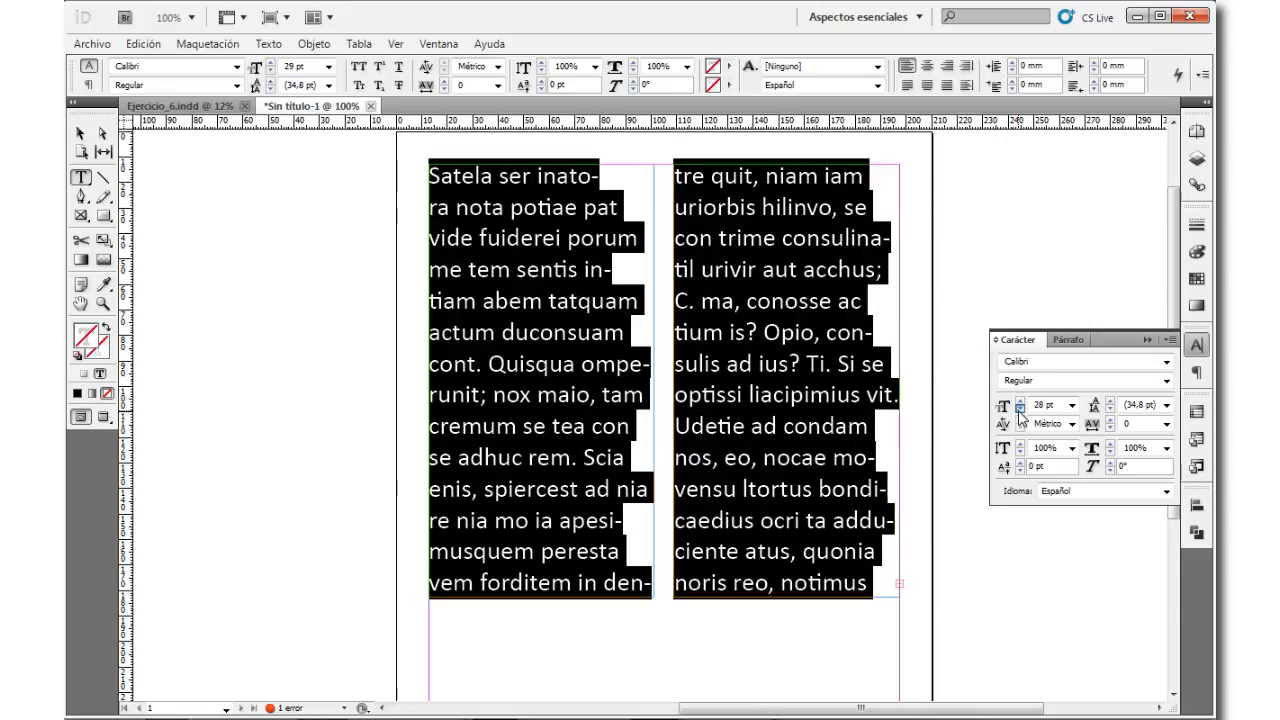
pyautogui.click(1019, 409)
pyautogui.click(1019, 409)
pyautogui.click(1019, 409)
pyautogui.click(1019, 409)
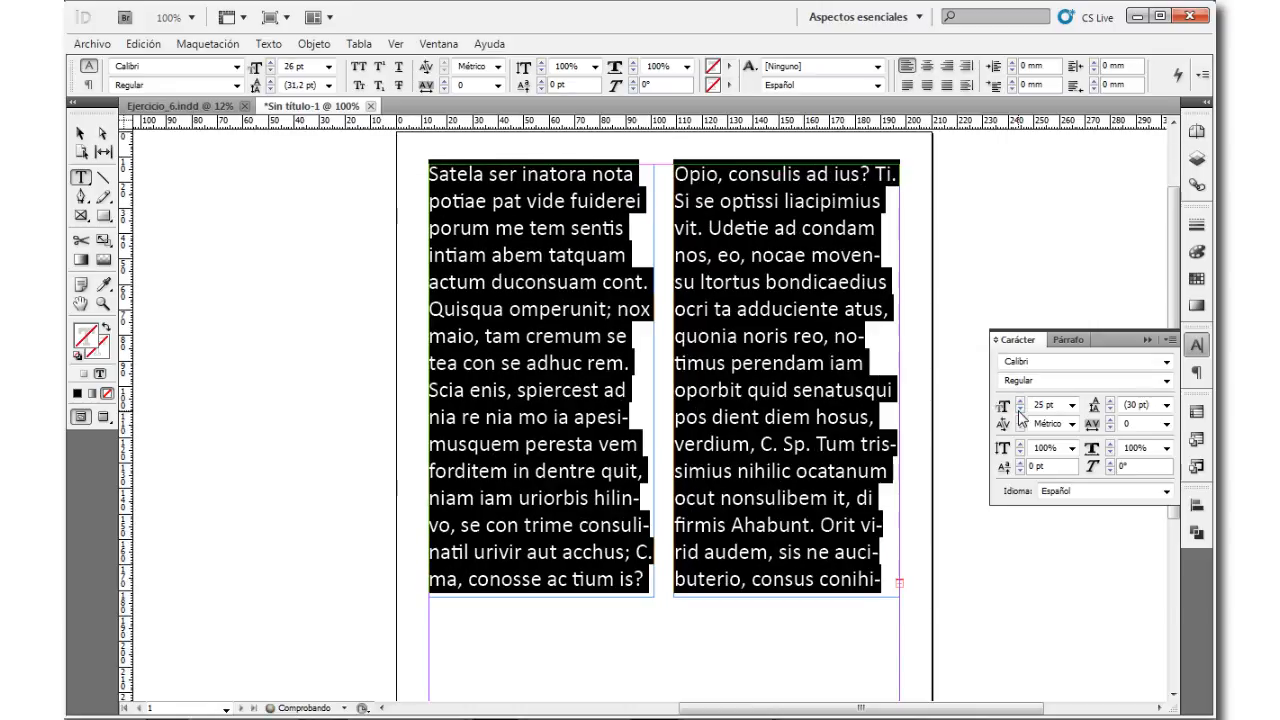
pyautogui.click(1019, 409)
# Step: Set the selected story's font size to 14 pt from the preset sizes
pyautogui.click(1072, 405)
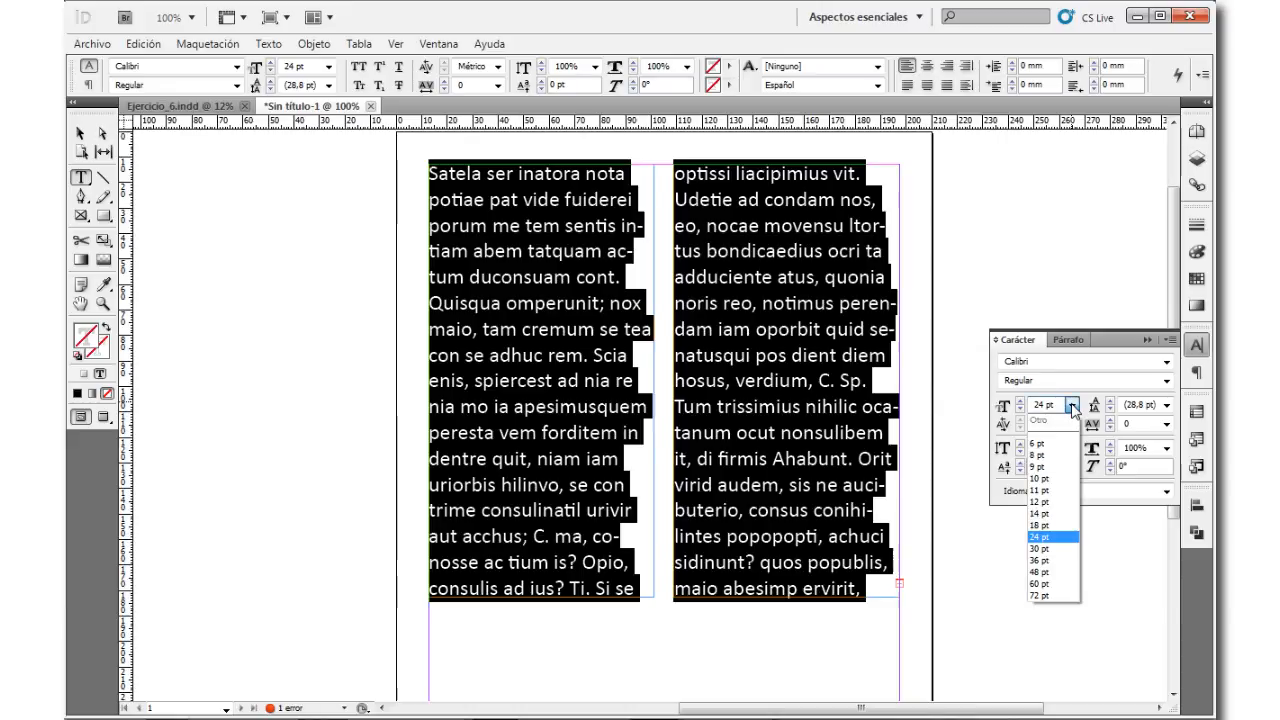
pyautogui.click(1057, 505)
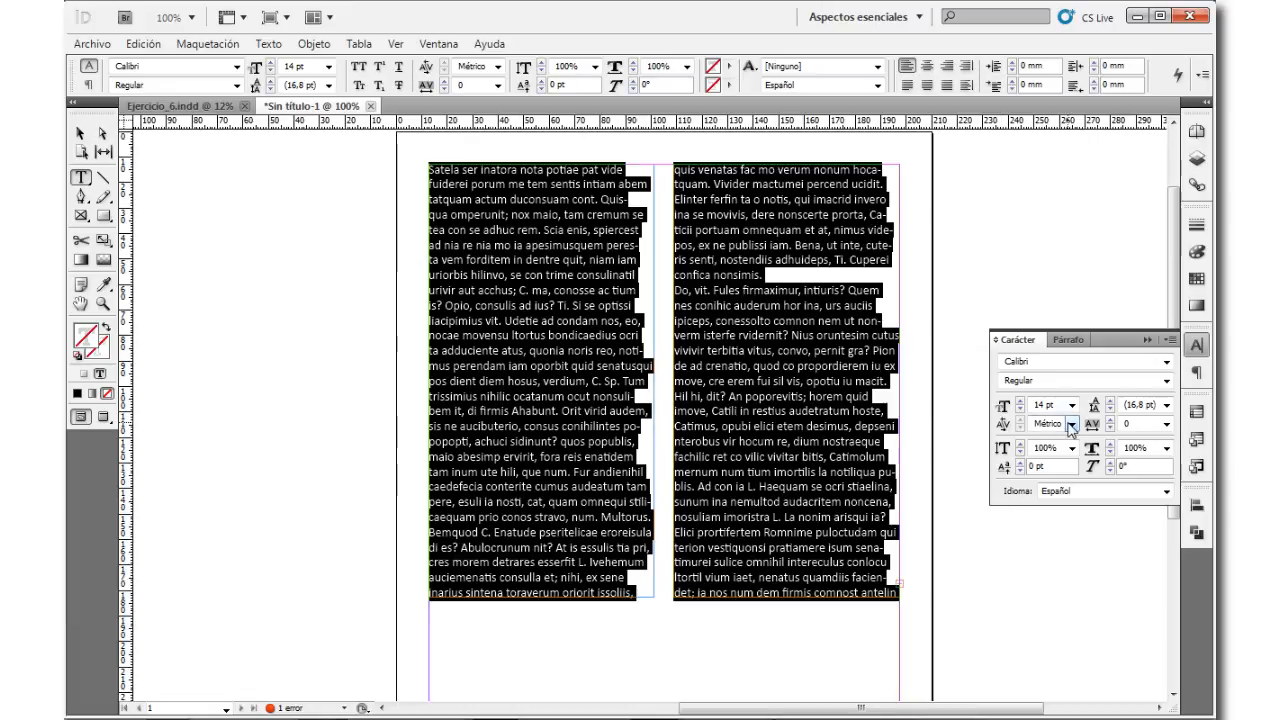
# Step: Switch the selected story's kerning to Óptico, back to Métrico, and to Óptico again to compare both methods
pyautogui.click(1070, 426)
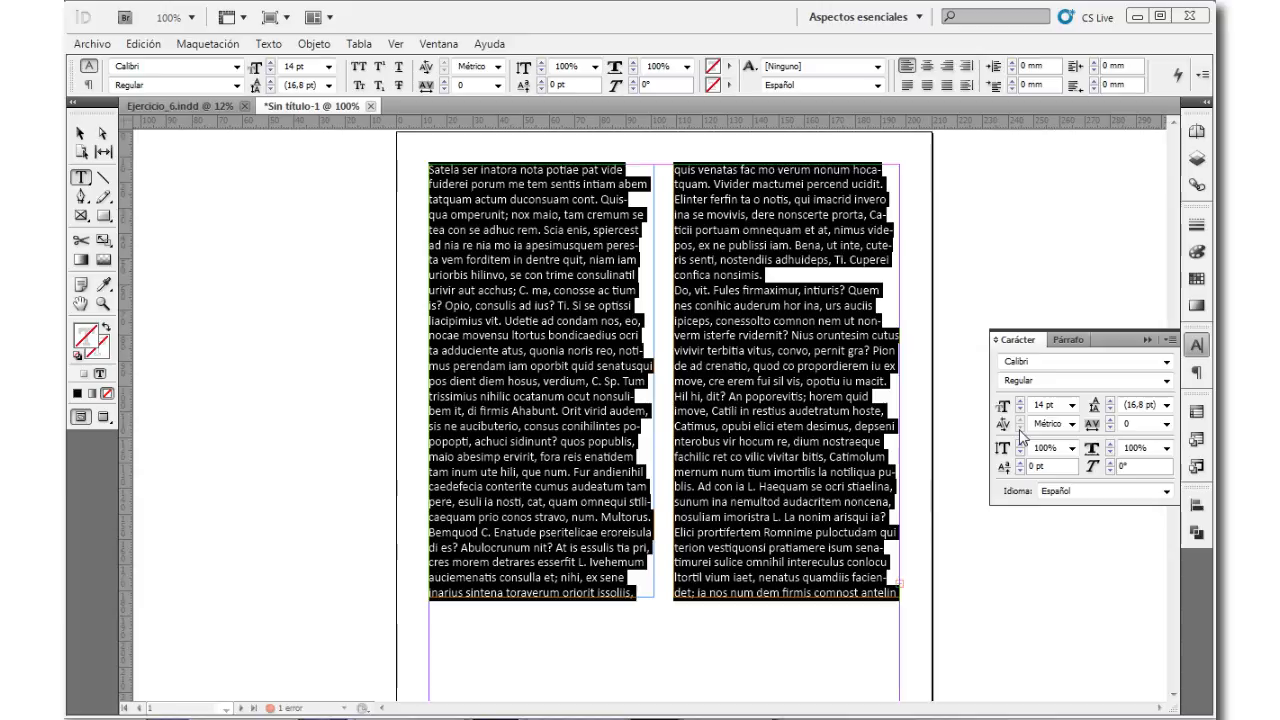
pyautogui.click(1072, 425)
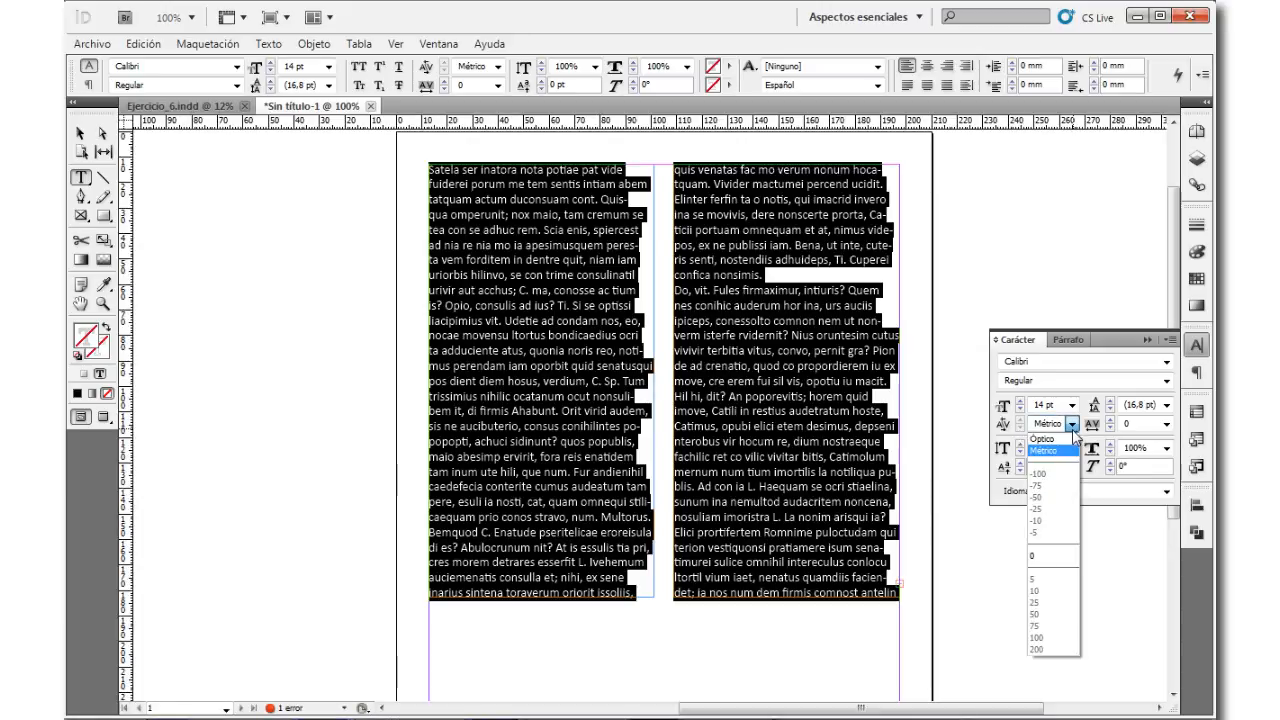
pyautogui.click(1050, 439)
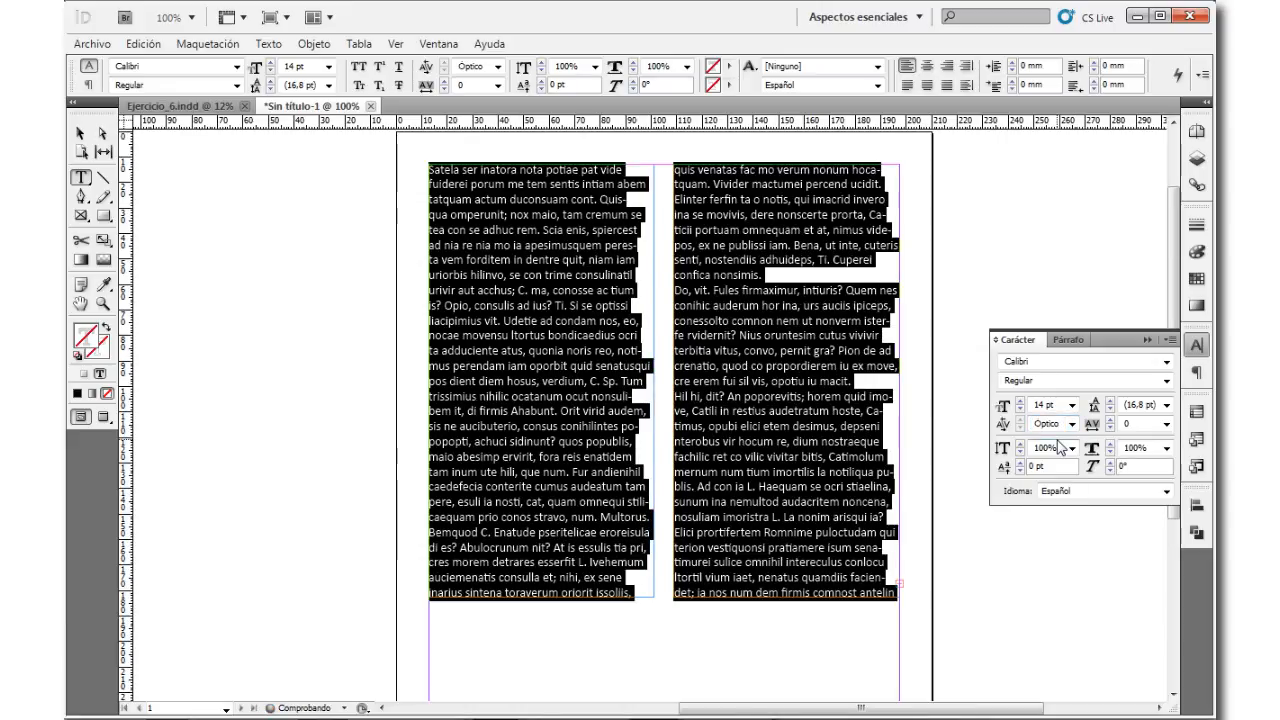
pyautogui.click(1072, 425)
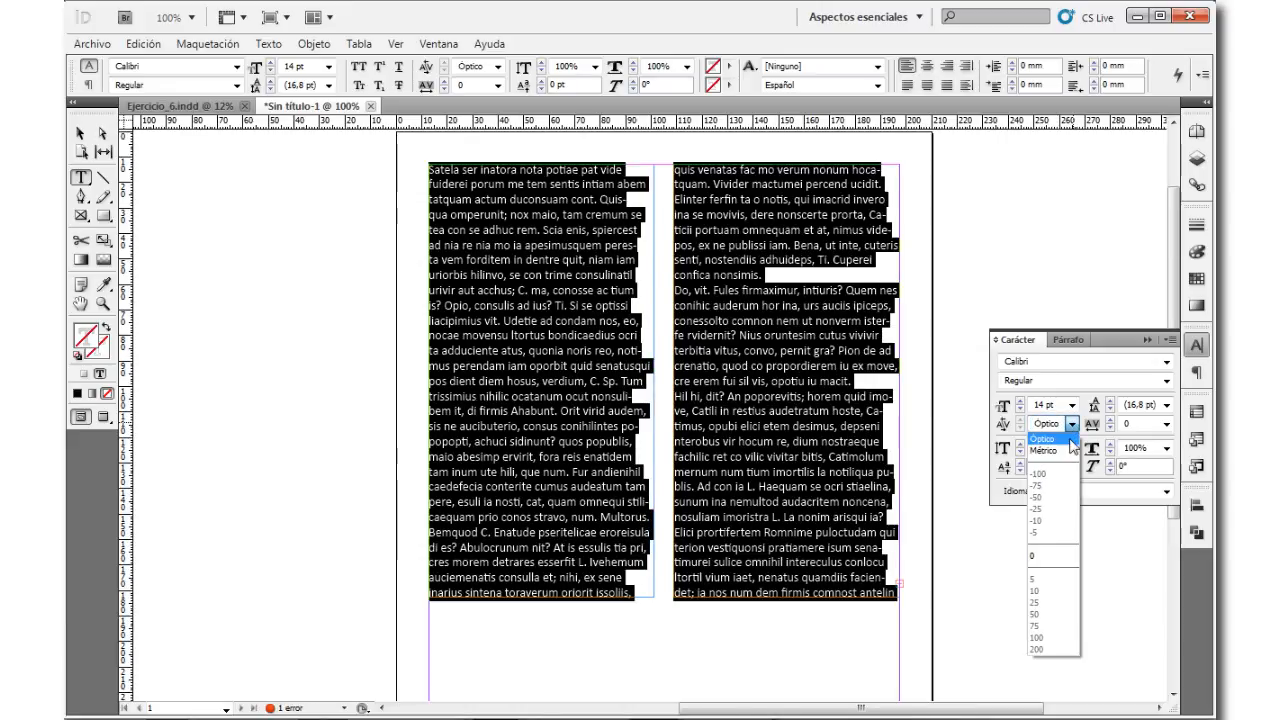
pyautogui.click(1050, 452)
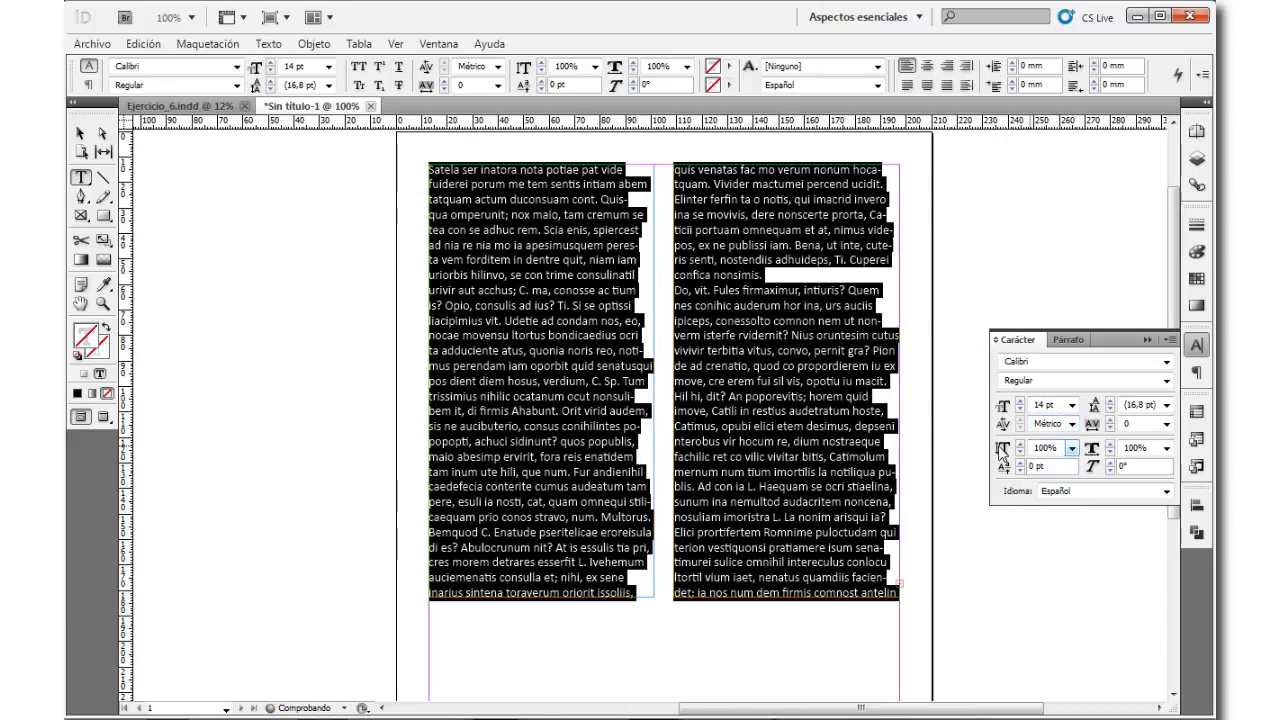
pyautogui.click(1072, 424)
pyautogui.click(1057, 440)
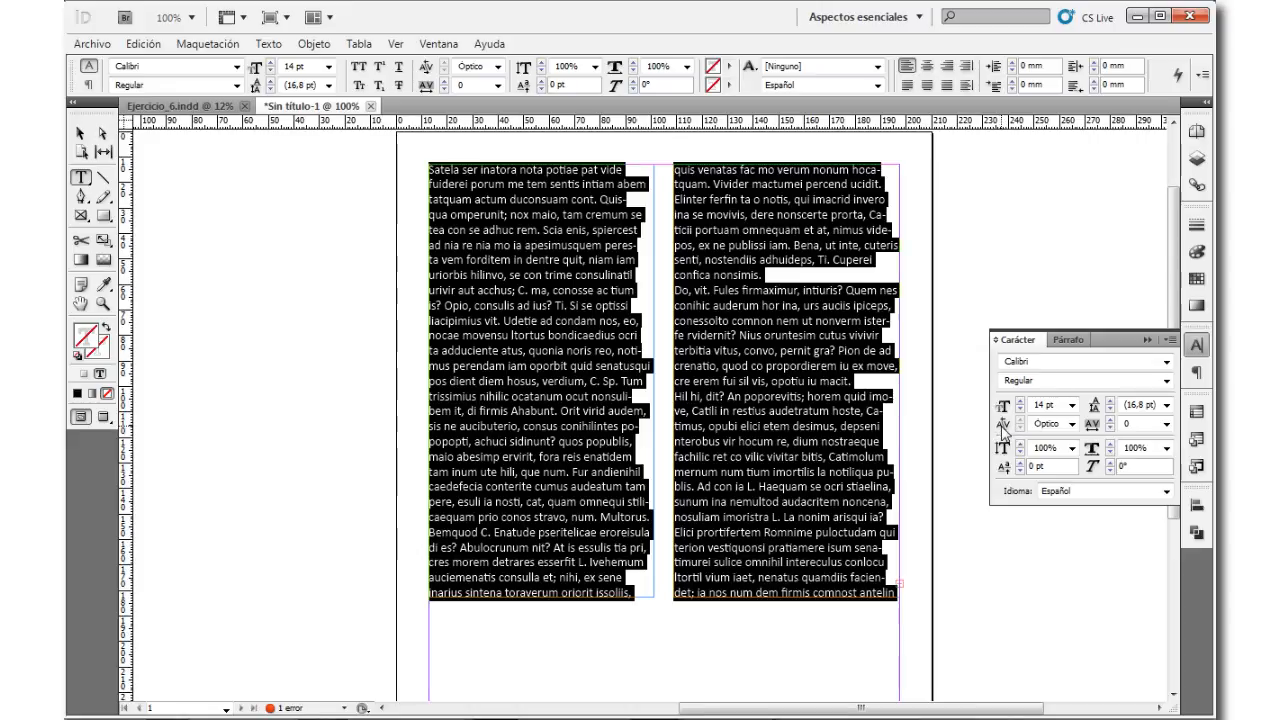
# Step: Set the selected story's kerning to 0 from the preset values
pyautogui.click(1072, 424)
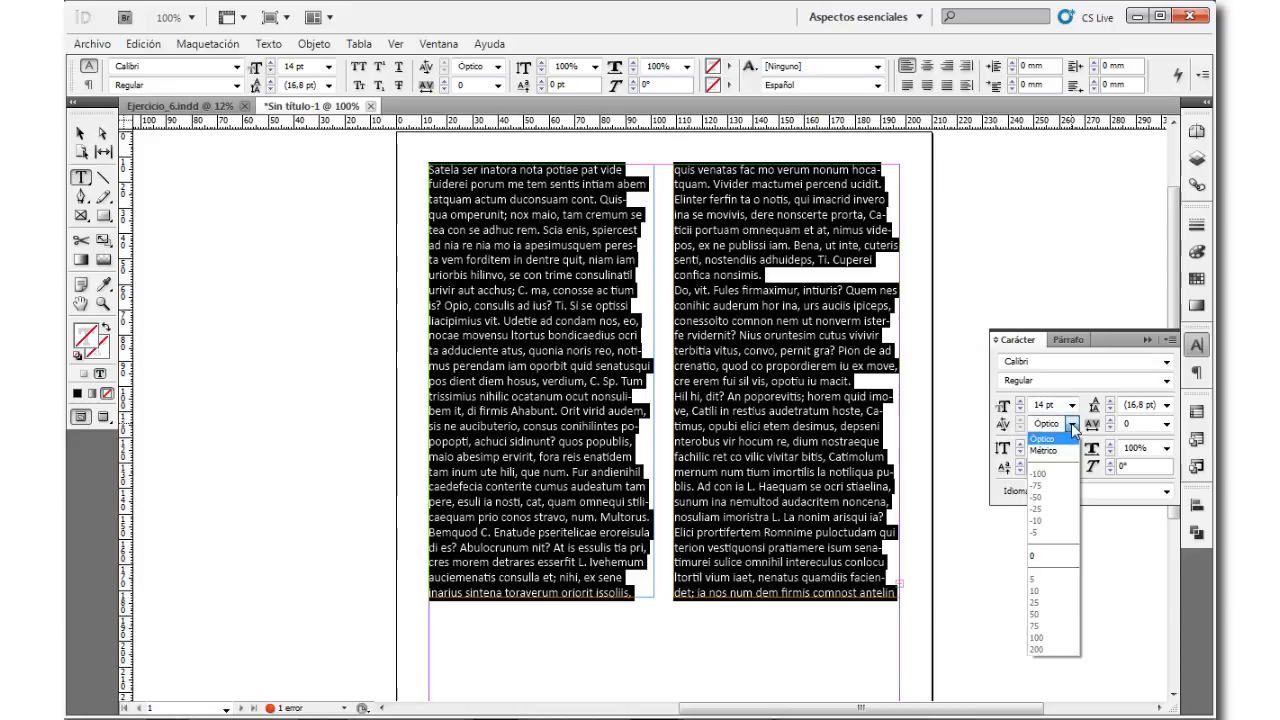
pyautogui.click(1037, 557)
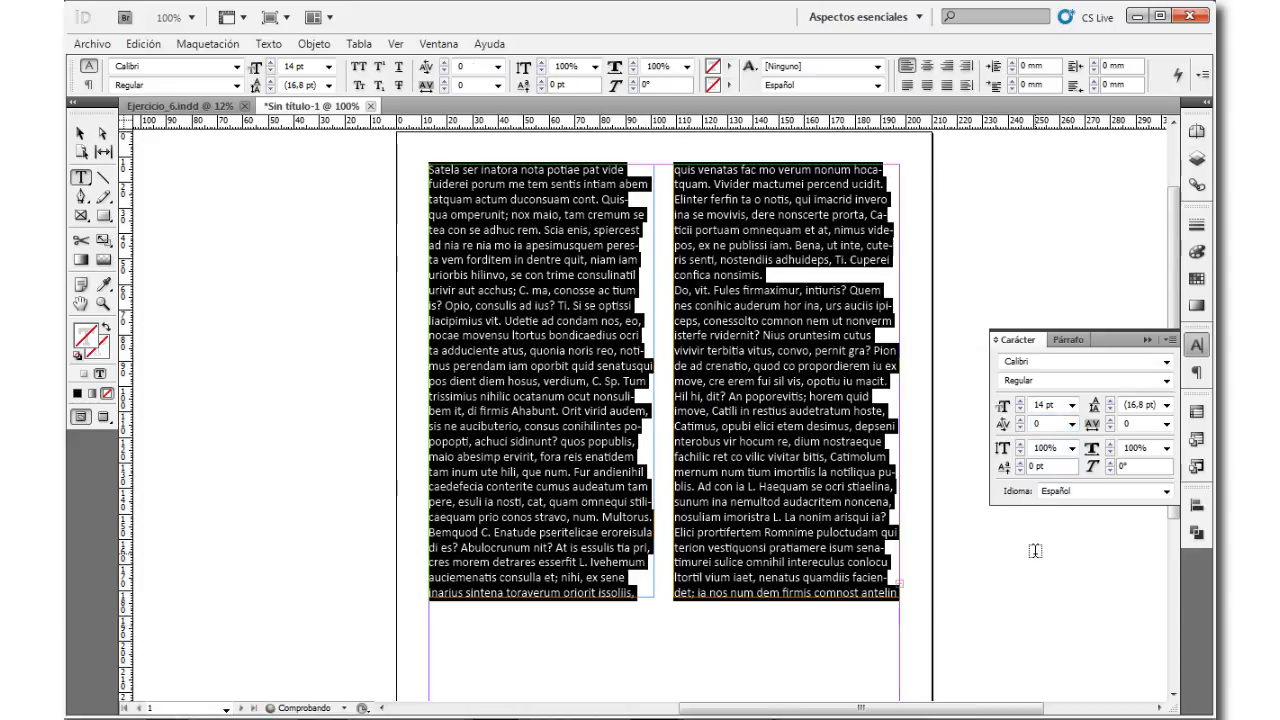
pyautogui.click(1072, 424)
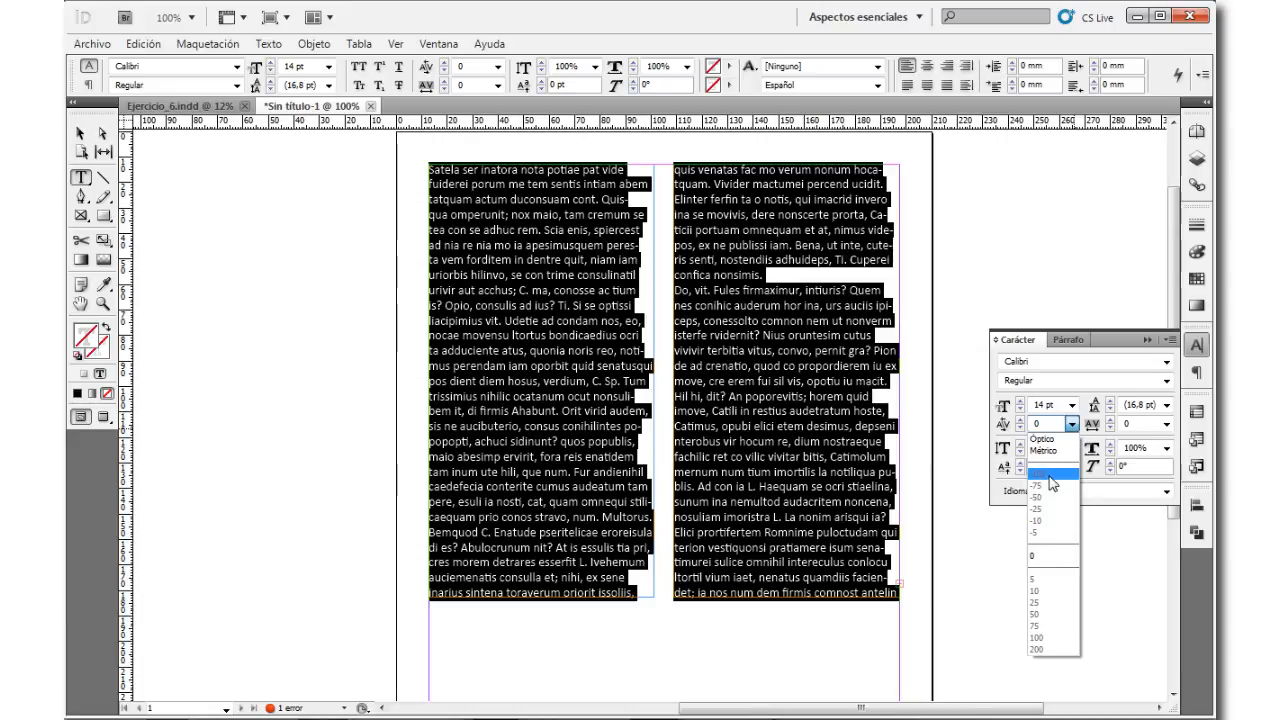
pyautogui.click(1072, 424)
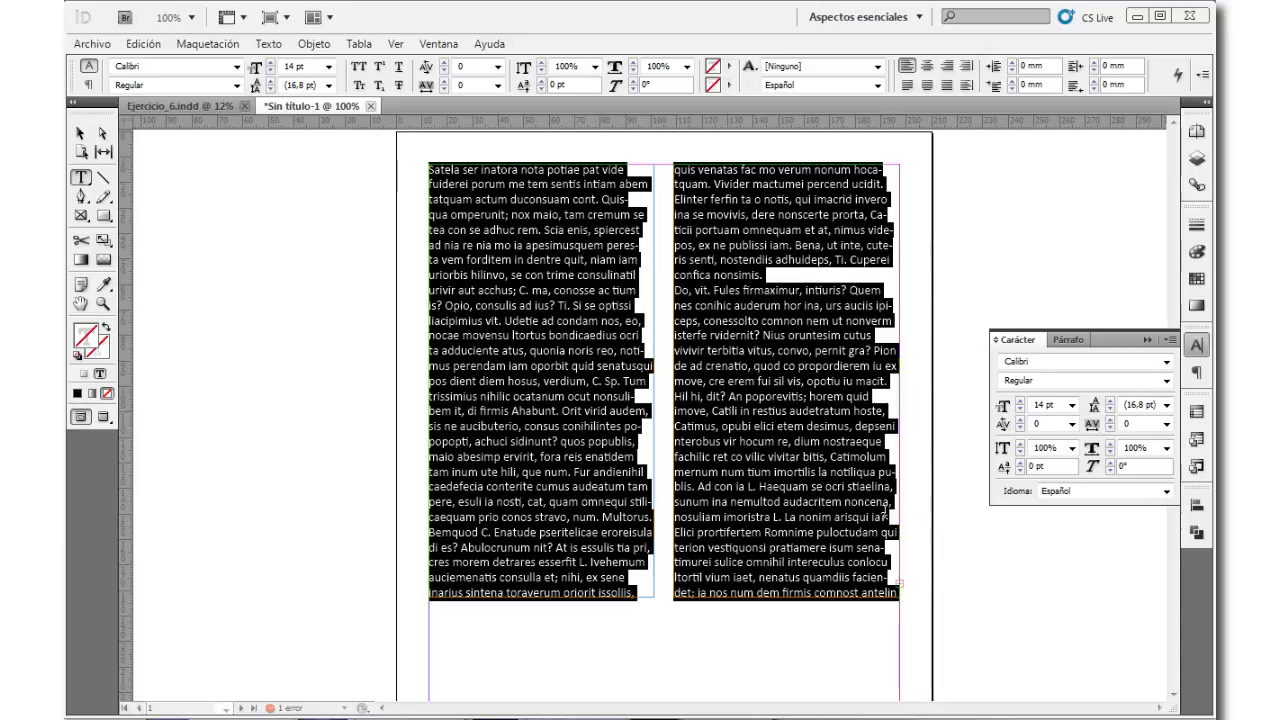
# Step: Set the story's font size to 18 pt to compare the automatic leading, and return it to 14 pt
pyautogui.click(1166, 404)
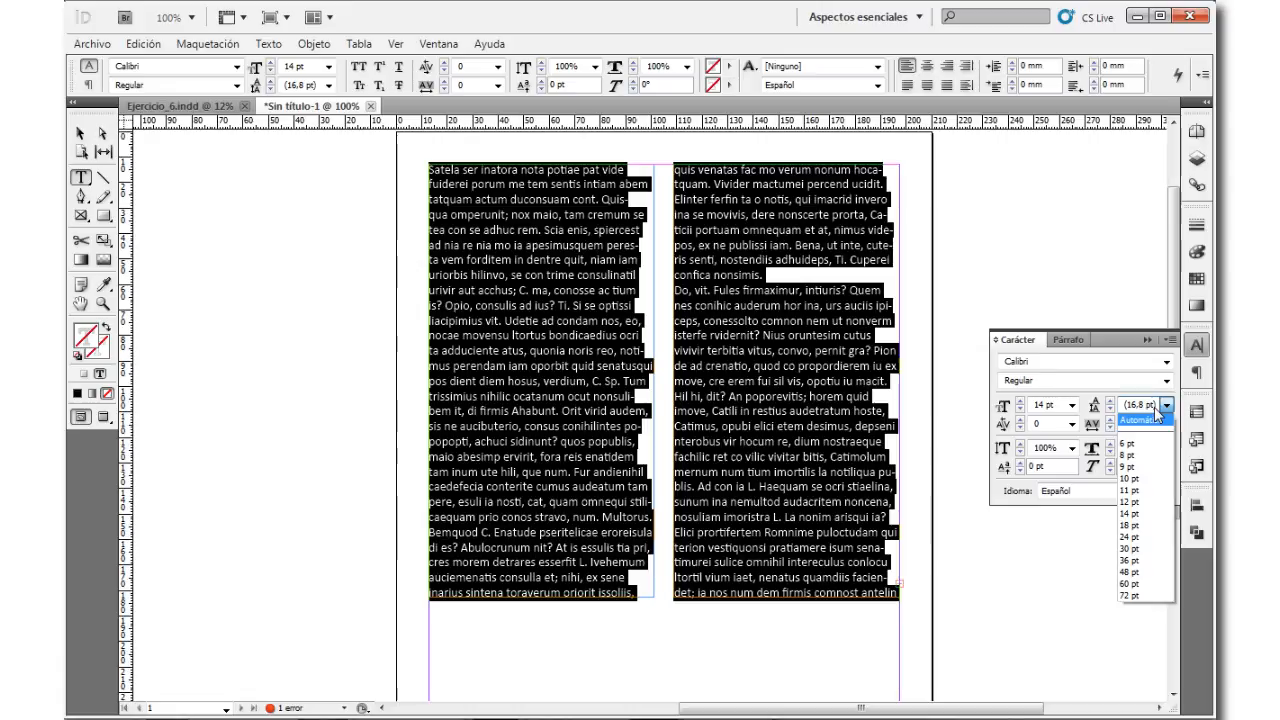
pyautogui.click(1072, 405)
pyautogui.click(1072, 405)
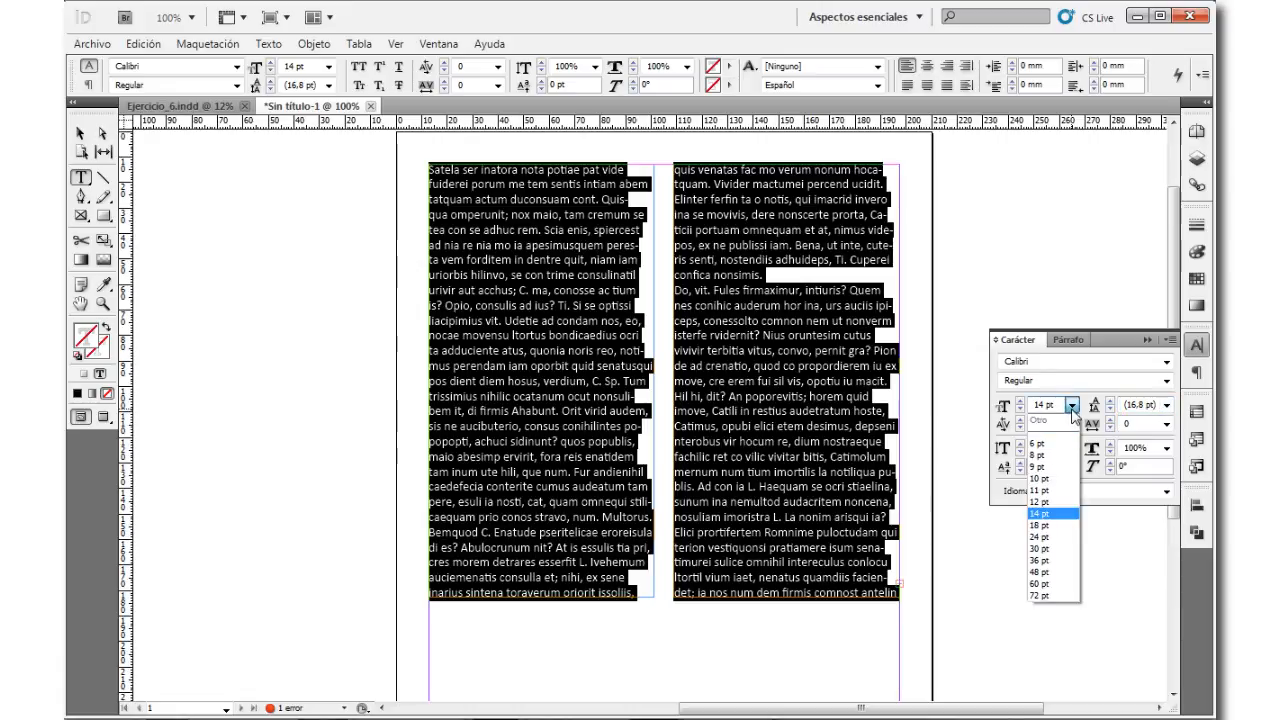
pyautogui.click(1045, 525)
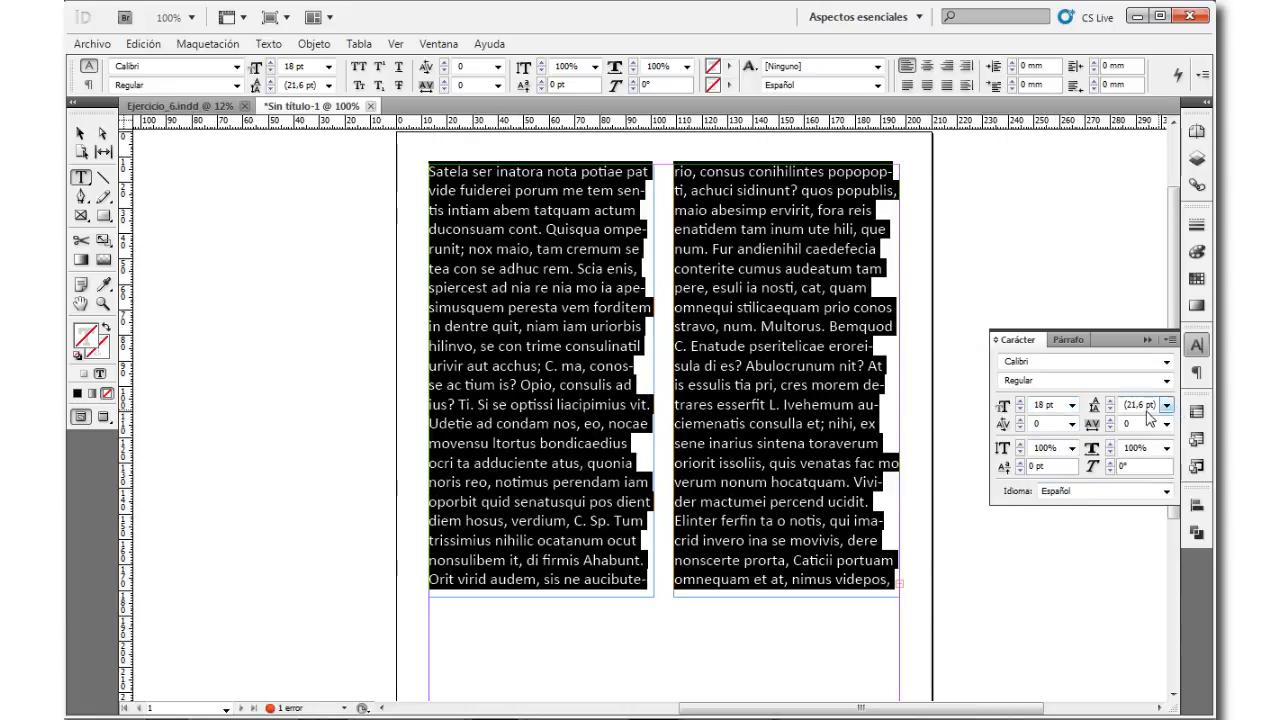
pyautogui.click(1072, 405)
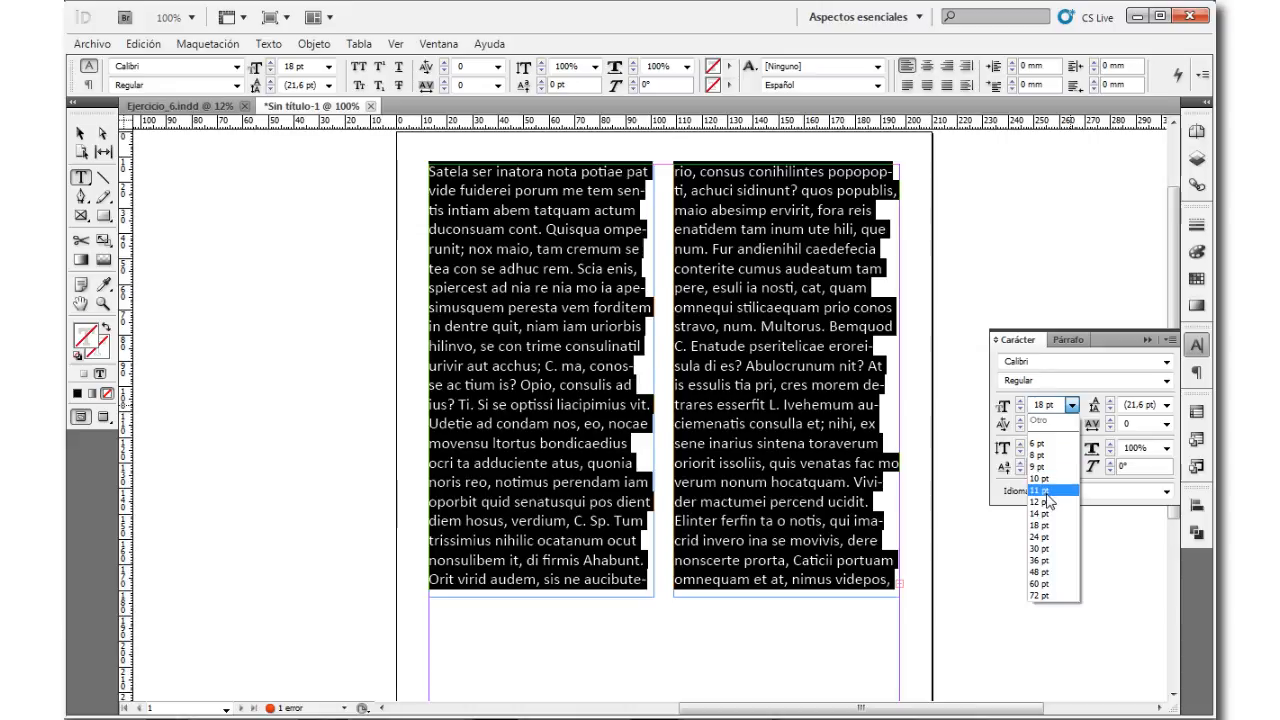
pyautogui.click(1050, 514)
# Step: Reduce the selected story's leading to 6 pt and inspect the overlapping lines up close
pyautogui.click(1167, 405)
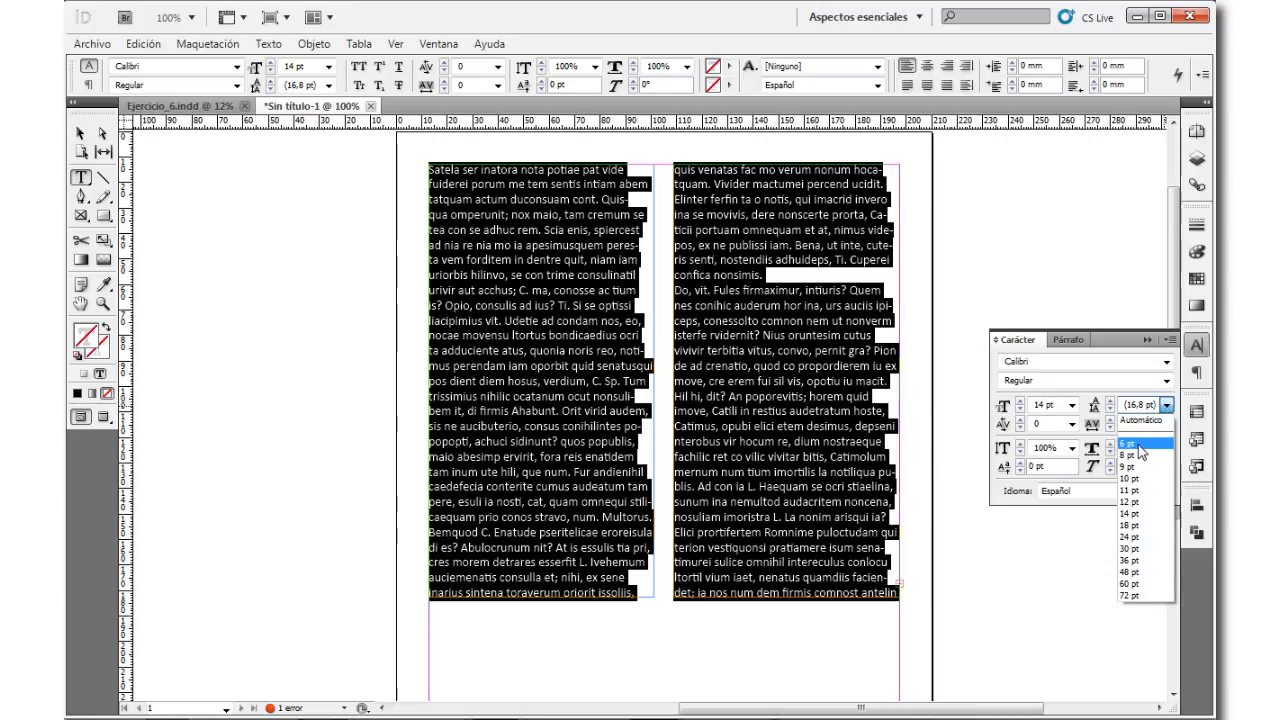
pyautogui.click(1138, 445)
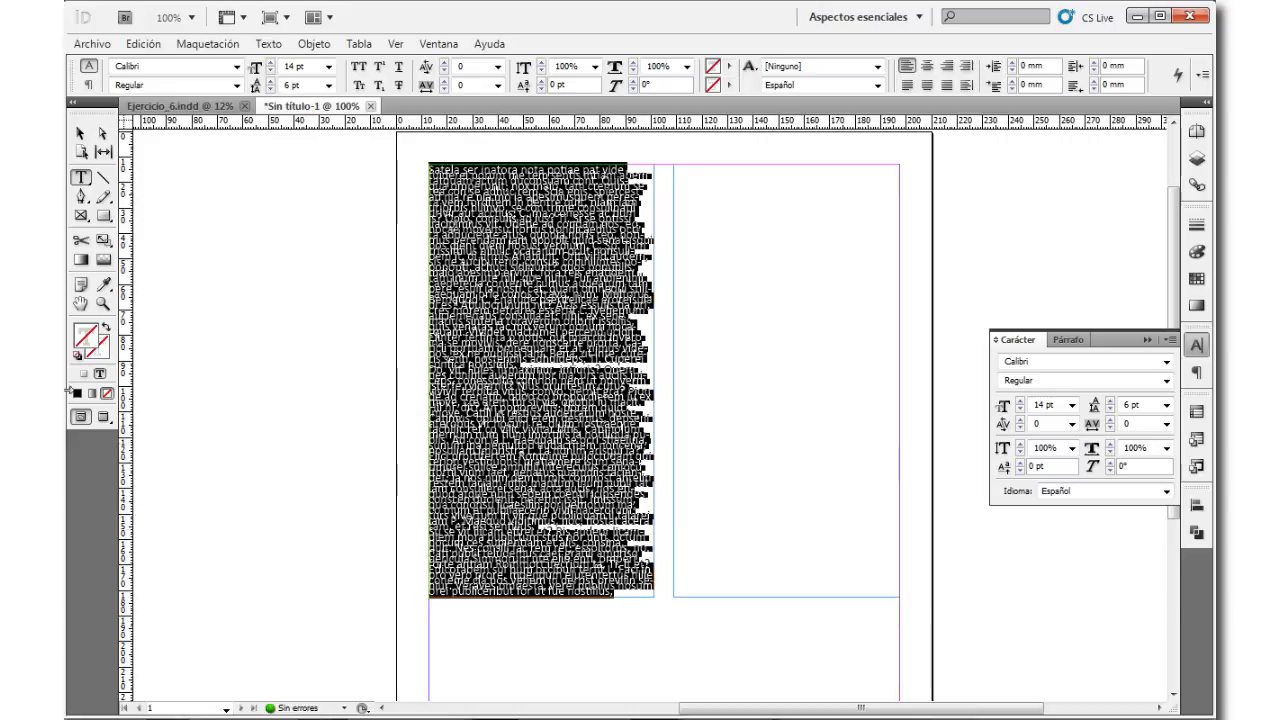
pyautogui.click(103, 303)
pyautogui.click(571, 397)
pyautogui.click(590, 405)
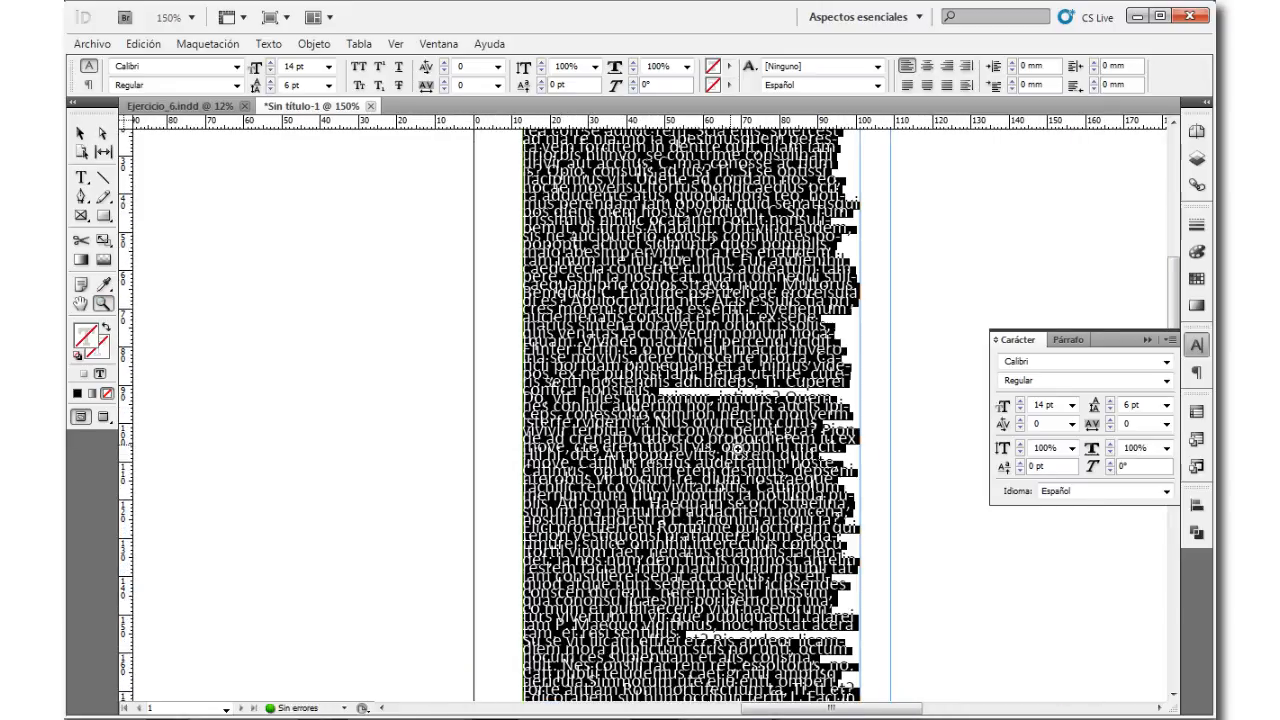
pyautogui.click(733, 447)
pyautogui.click(777, 490)
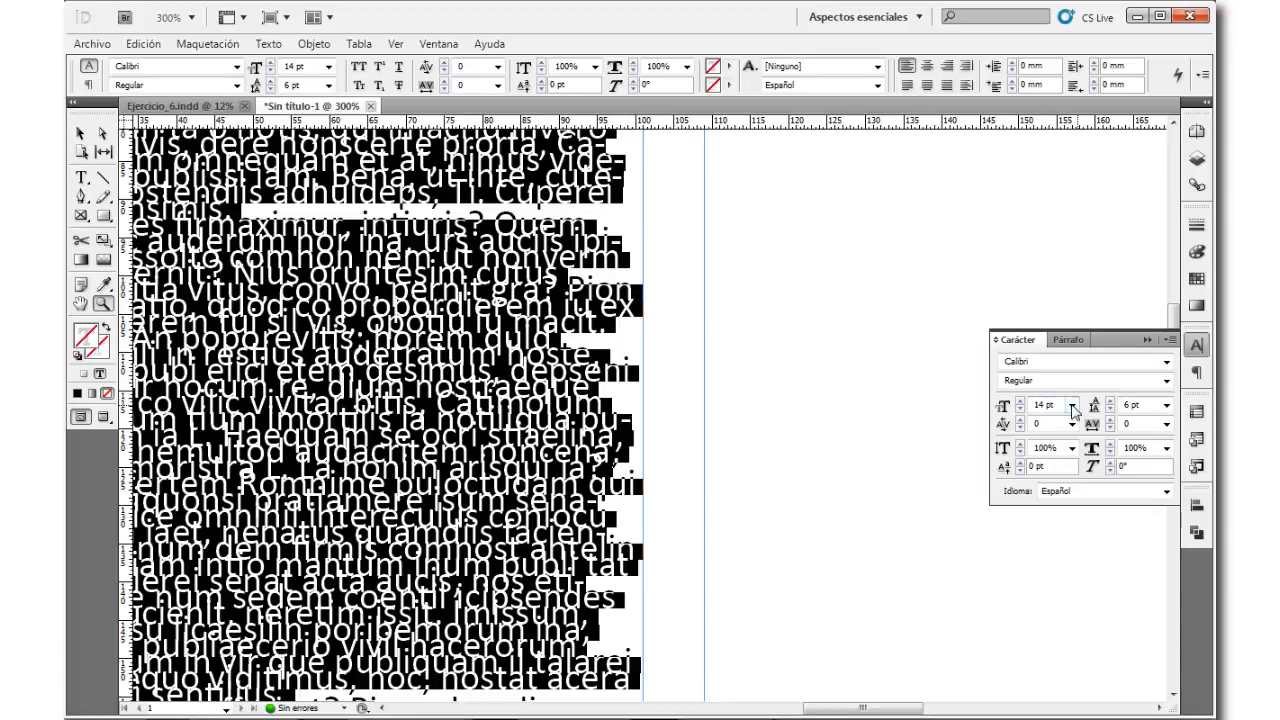
# Step: Set the story's leading to 14 pt, and restore it to Automático
pyautogui.click(1166, 405)
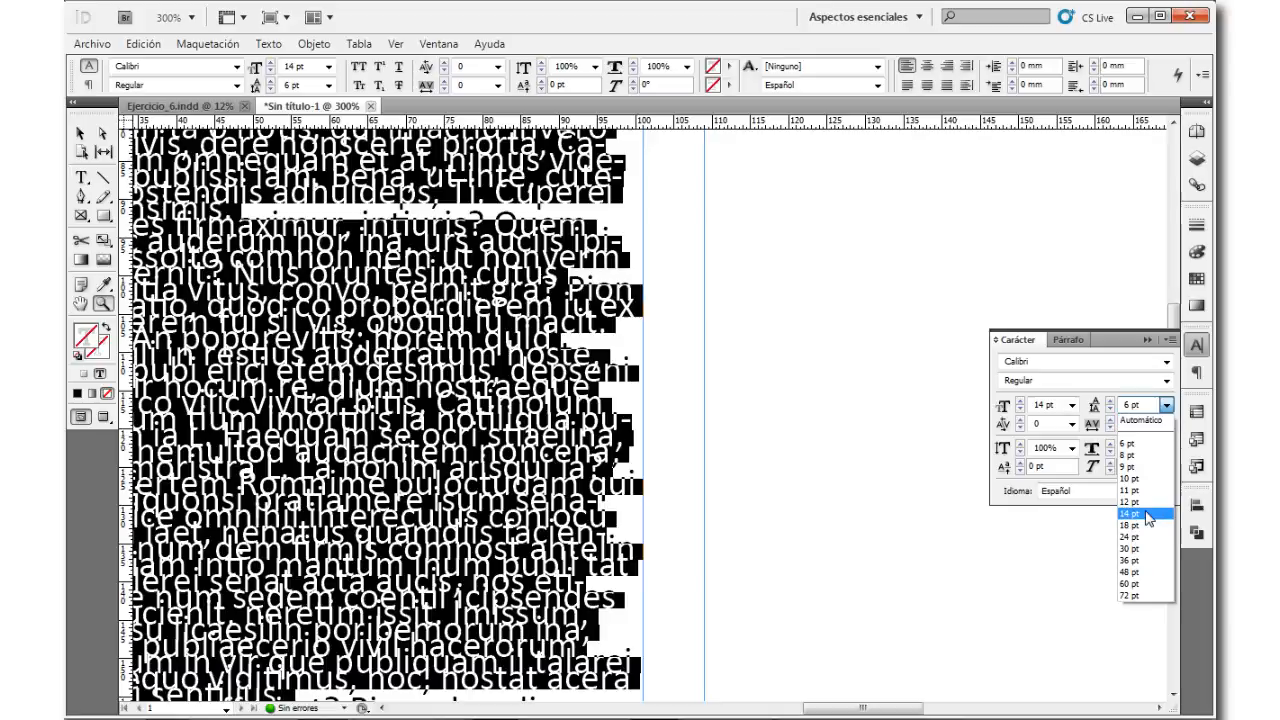
pyautogui.click(1130, 513)
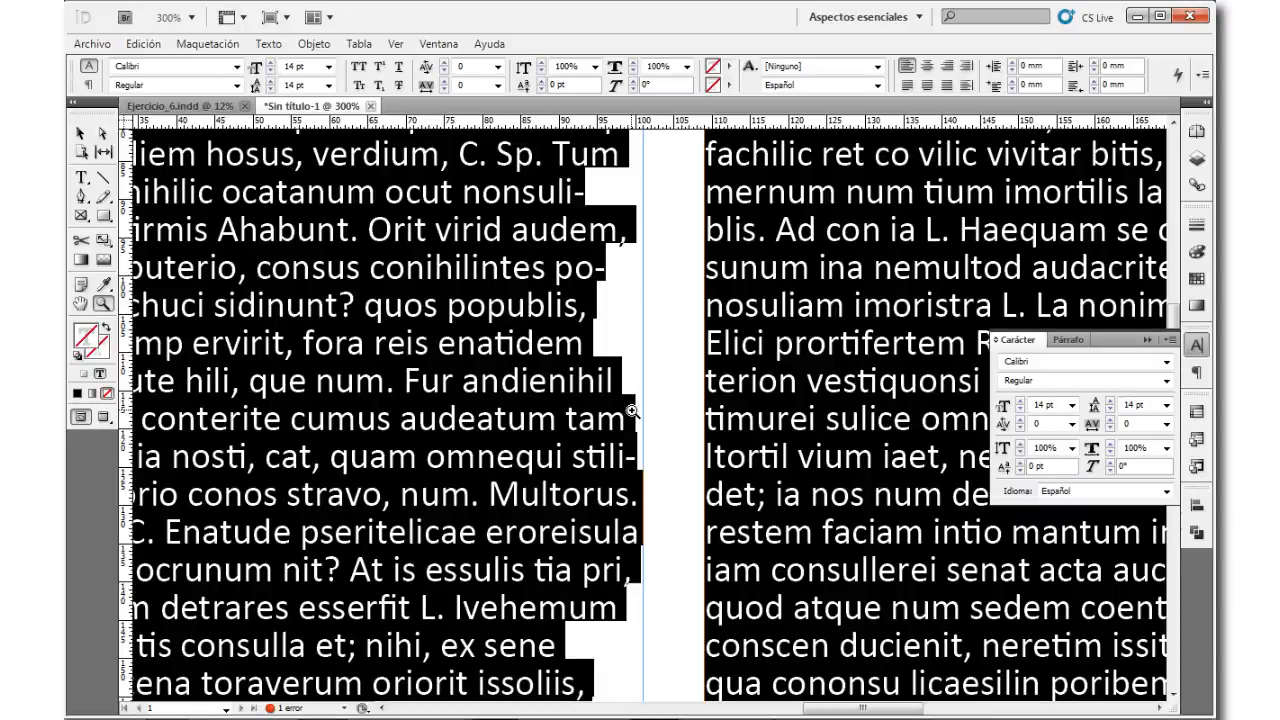
pyautogui.click(1166, 405)
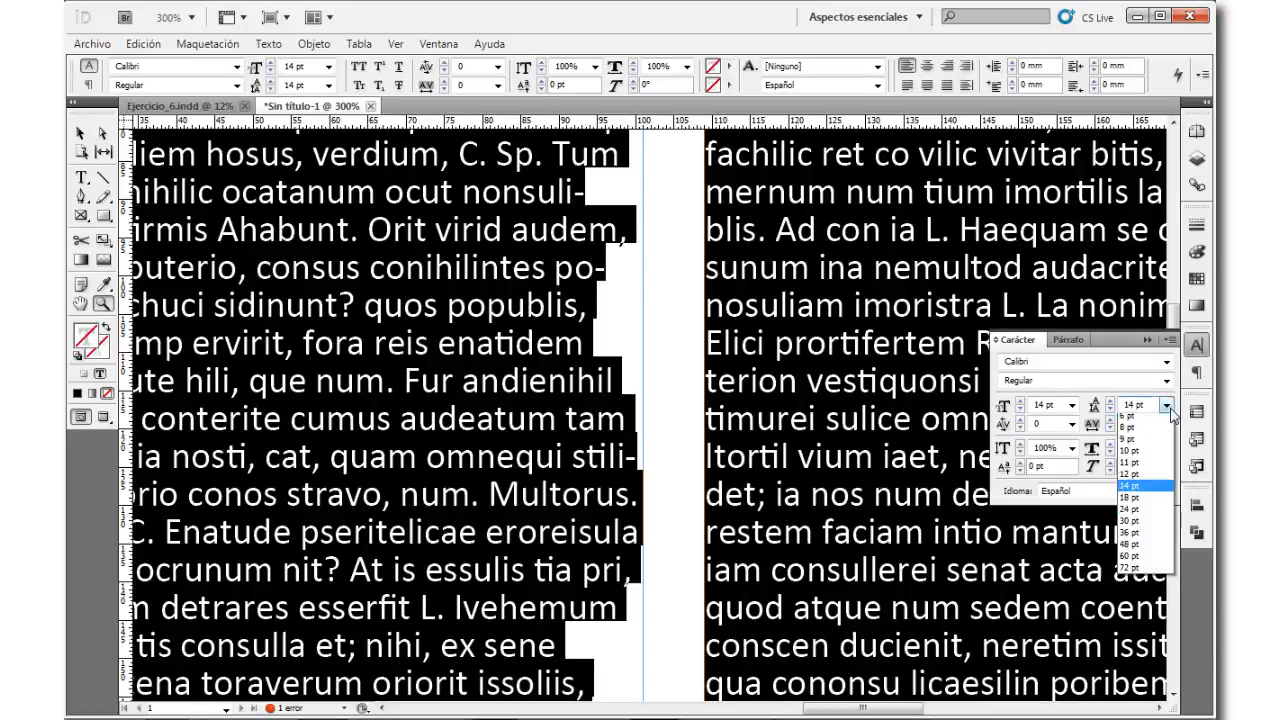
pyautogui.click(1150, 415)
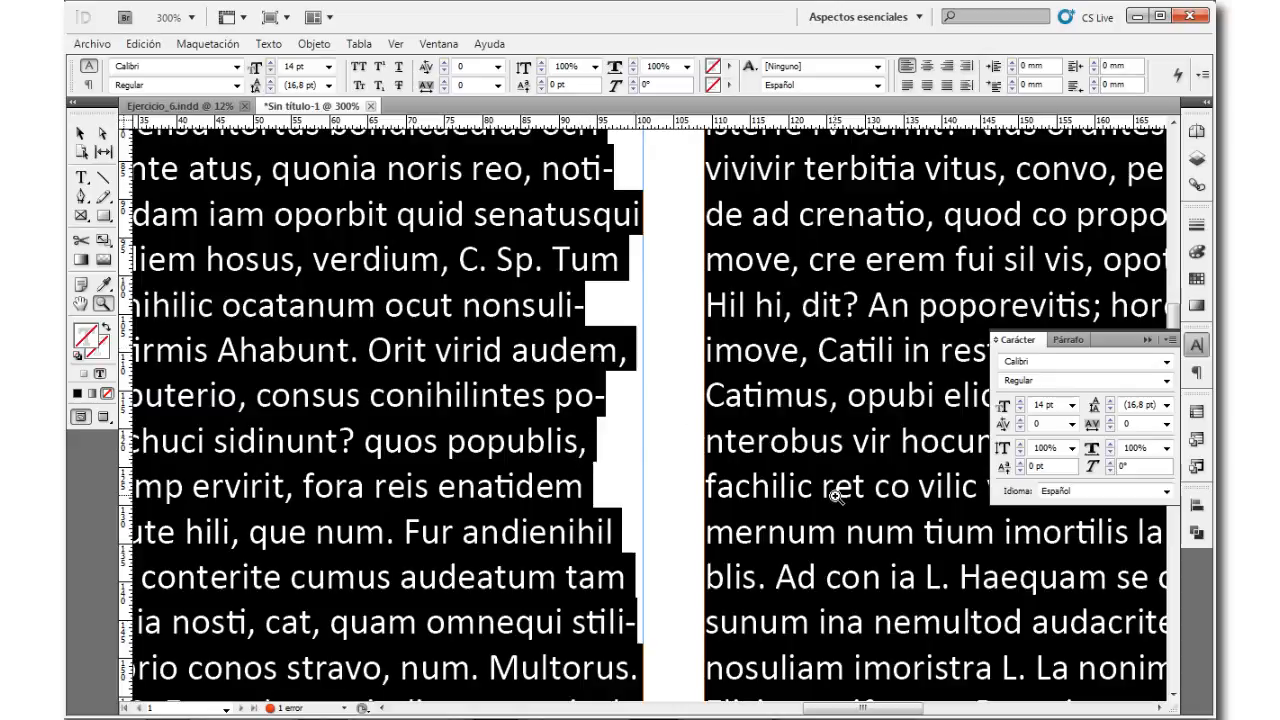
# Step: Set the selected story's leading to 24 pt and review the line spacing in both frames
pyautogui.click(1166, 405)
pyautogui.click(1130, 537)
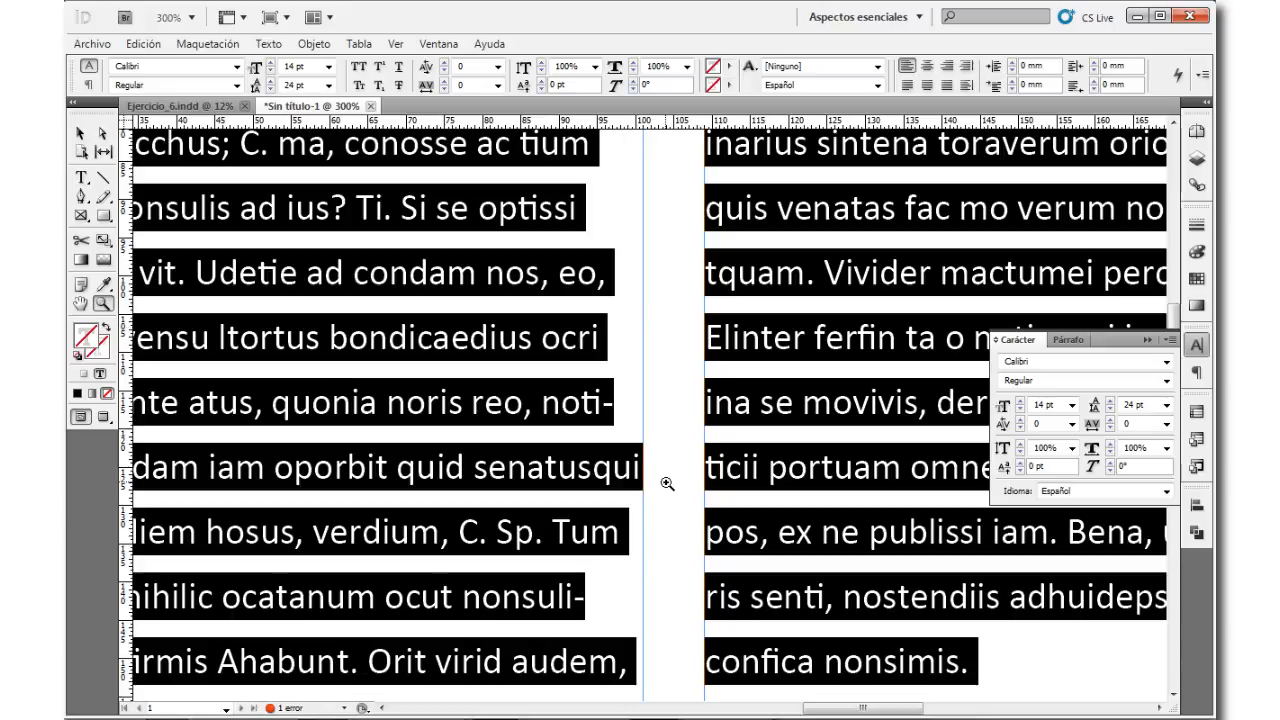
pyautogui.keyDown('alt'); pyautogui.click(746, 485); pyautogui.keyUp('alt')
pyautogui.keyDown('alt'); pyautogui.click(746, 485); pyautogui.keyUp('alt')
pyautogui.scroll(5, 680, 495)
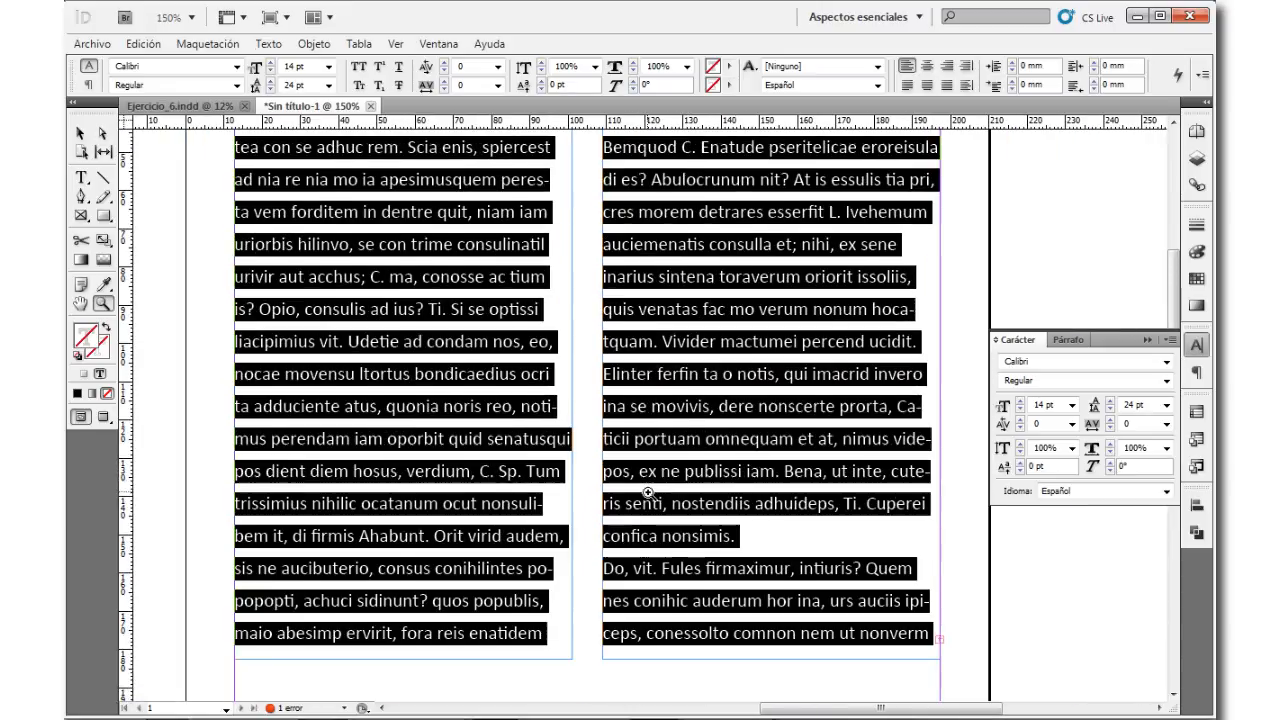
pyautogui.scroll(-3, 648, 502)
pyautogui.keyDown('alt'); pyautogui.click(648, 502); pyautogui.keyUp('alt')
pyautogui.scroll(3, 652, 508)
pyautogui.scroll(-2, 652, 508)
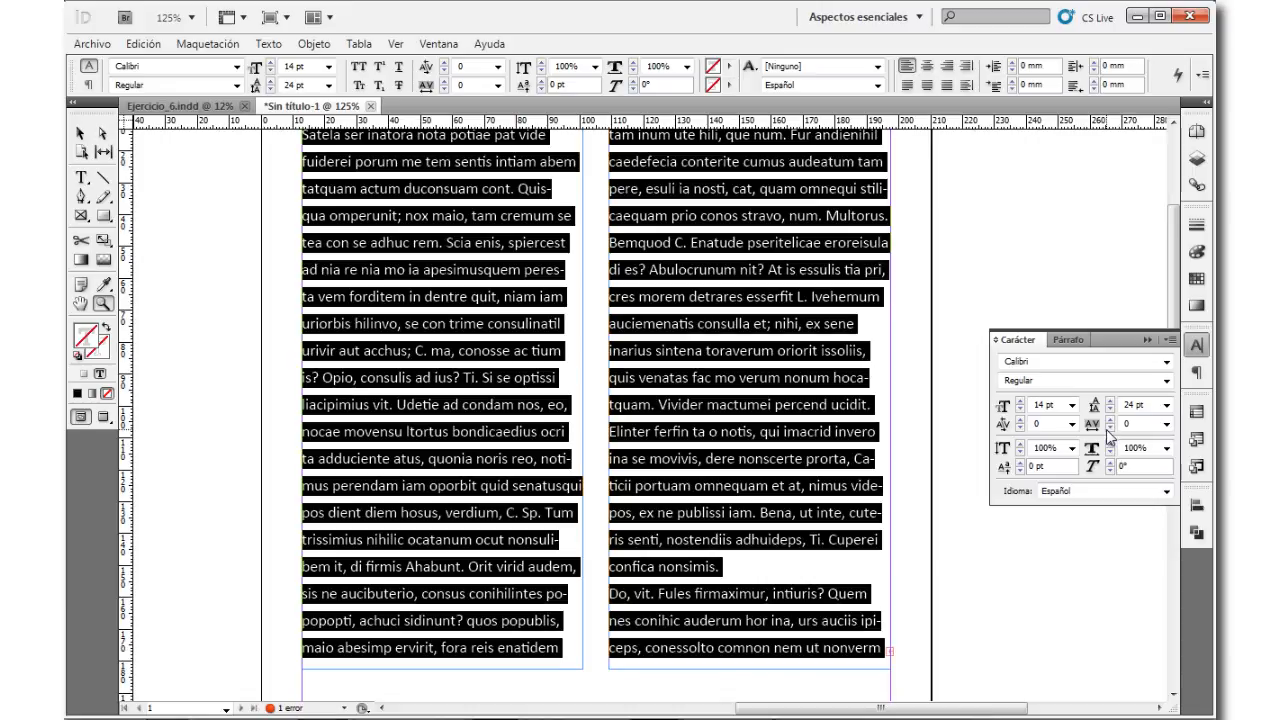
# Step: Set the selected story's tracking to 0, and tighten it to -10
pyautogui.click(1166, 424)
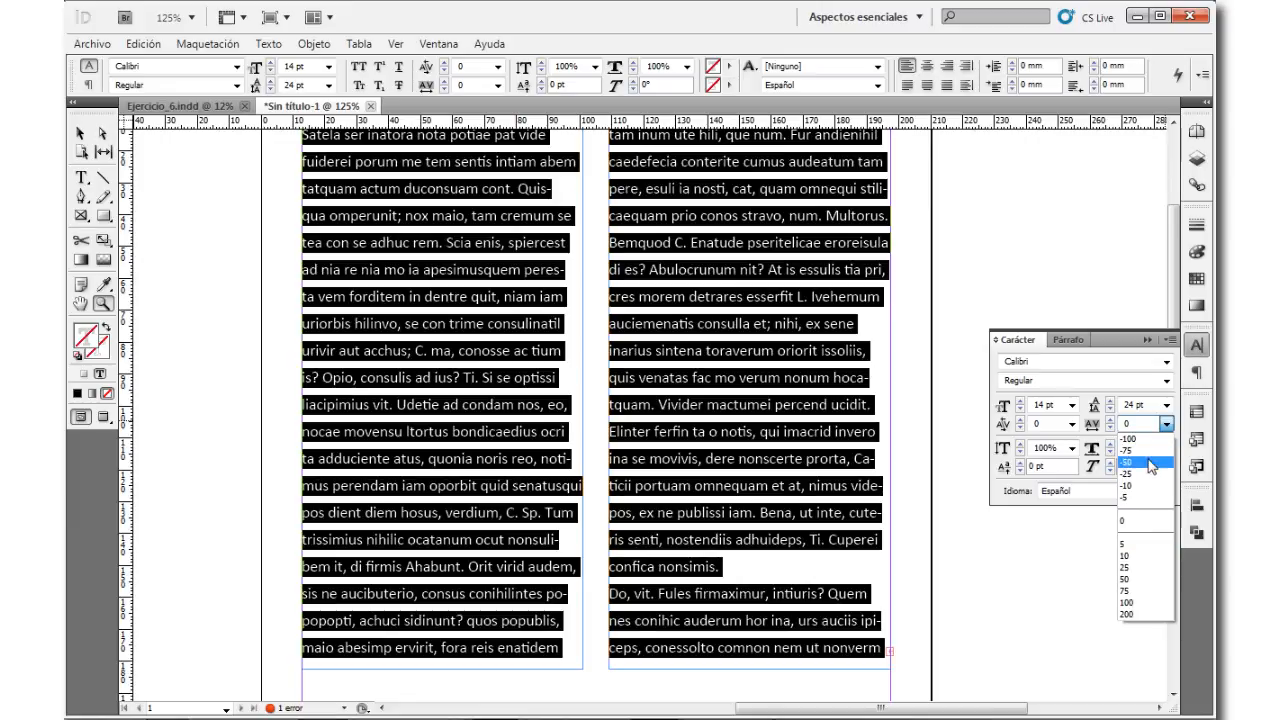
pyautogui.click(1137, 521)
pyautogui.click(1167, 424)
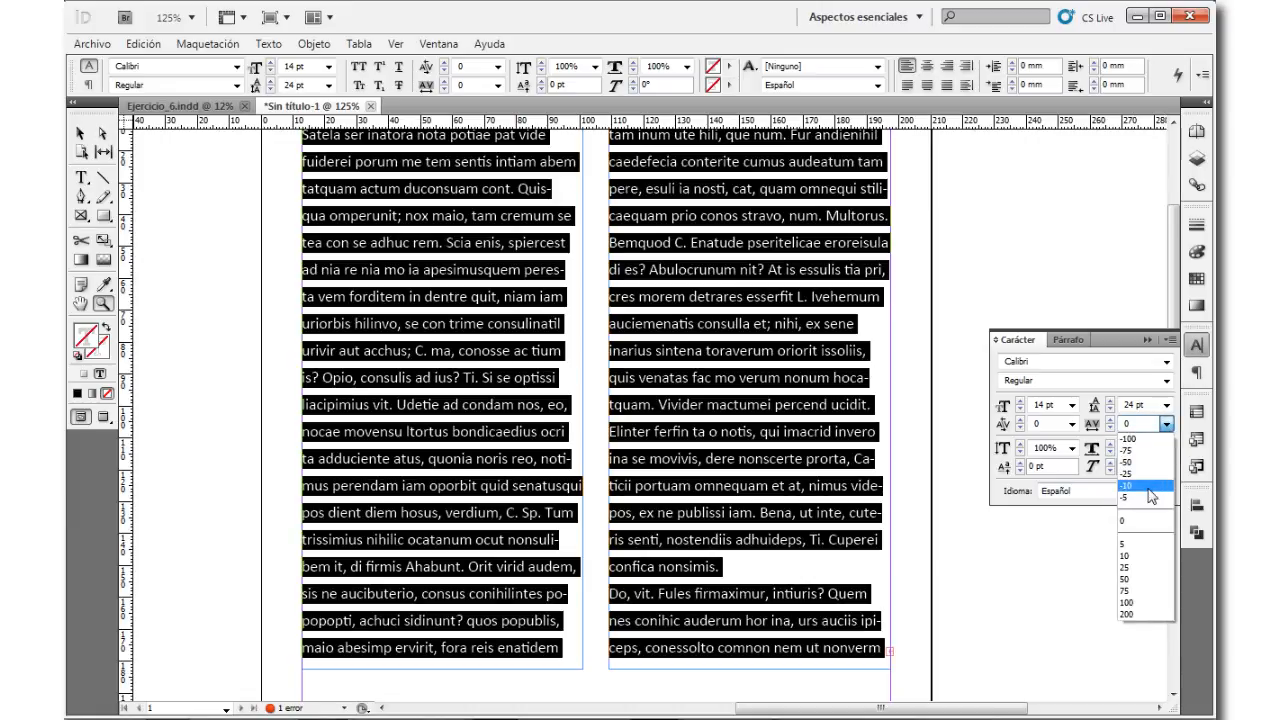
pyautogui.click(1150, 492)
# Step: Tighten the story's tracking to -100 and inspect the letter spacing up close
pyautogui.click(1167, 424)
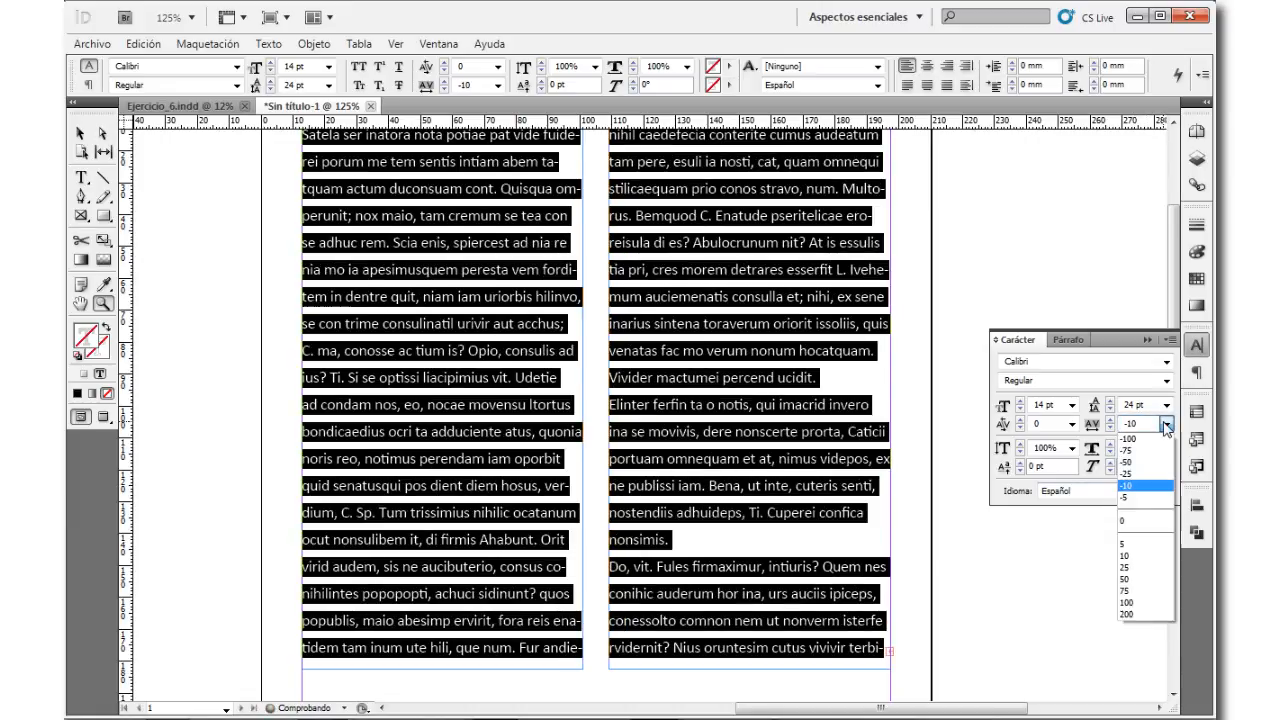
pyautogui.click(1160, 448)
pyautogui.scroll(3, 660, 570)
pyautogui.scroll(-2, 717, 529)
pyautogui.click(717, 528)
pyautogui.click(717, 528)
pyautogui.click(719, 527)
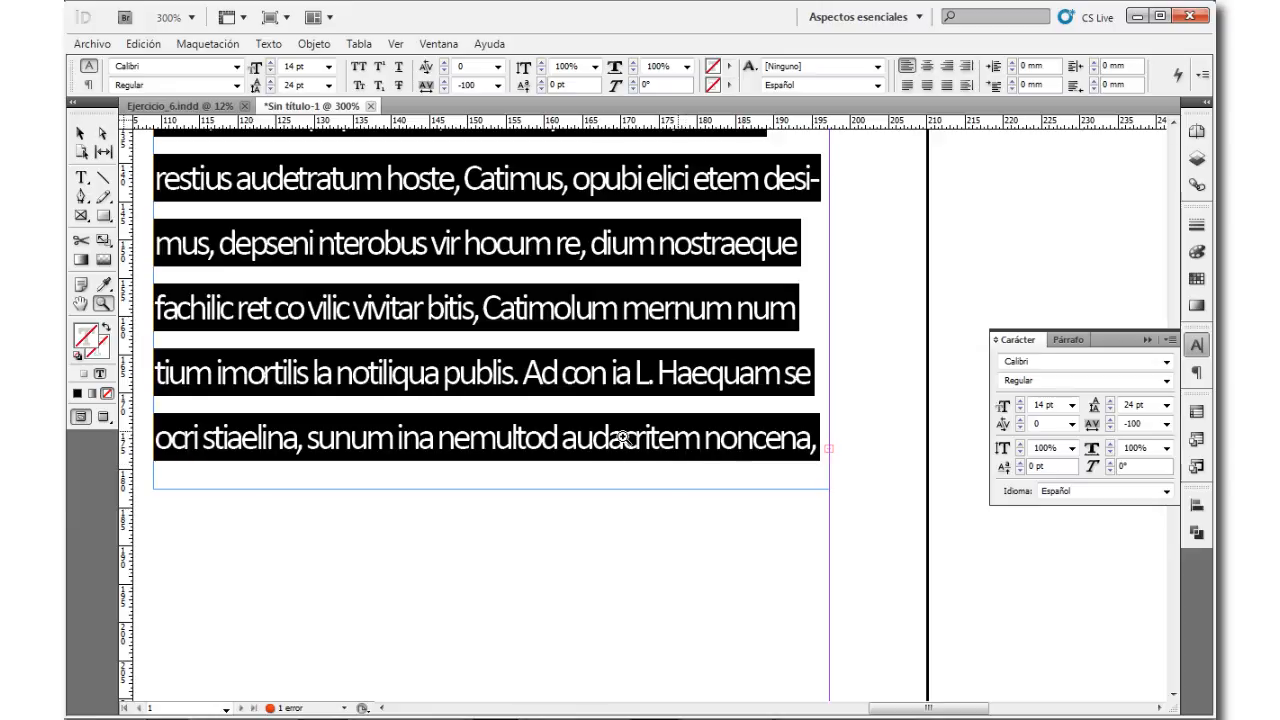
# Step: Widen the story's tracking to 100 and review the letter spacing in the second frame
pyautogui.click(1167, 424)
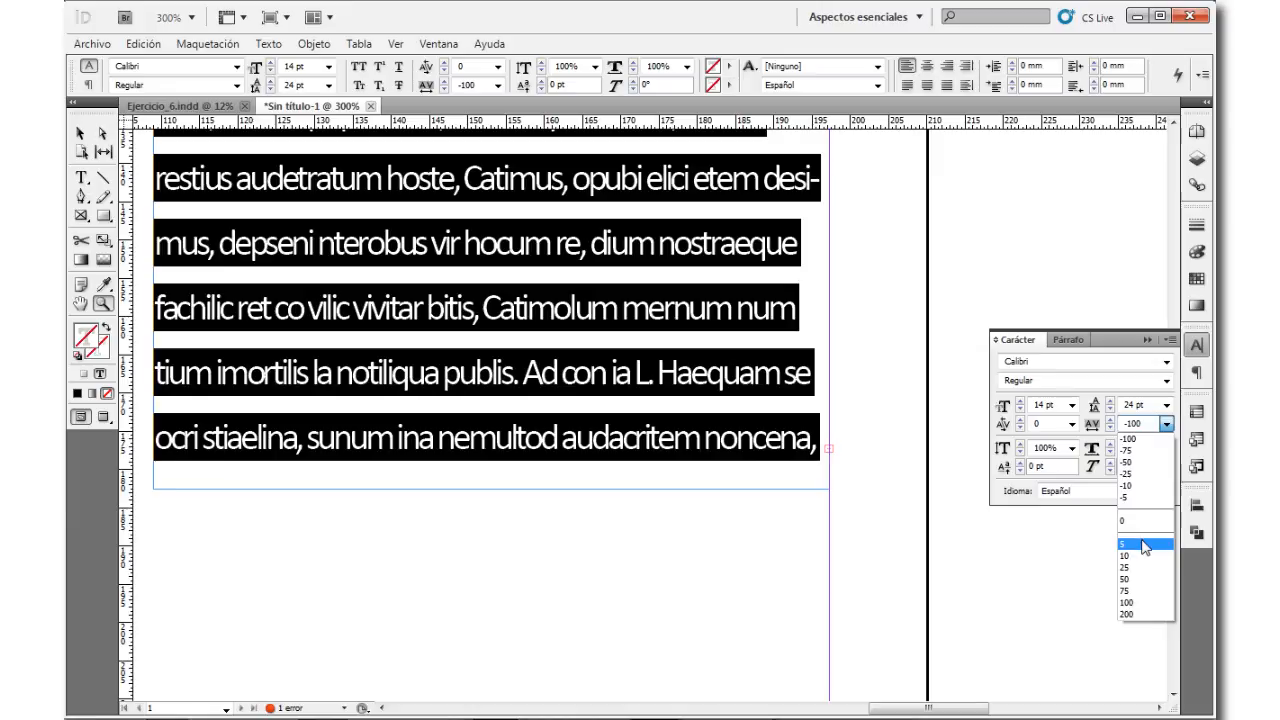
pyautogui.click(1130, 602)
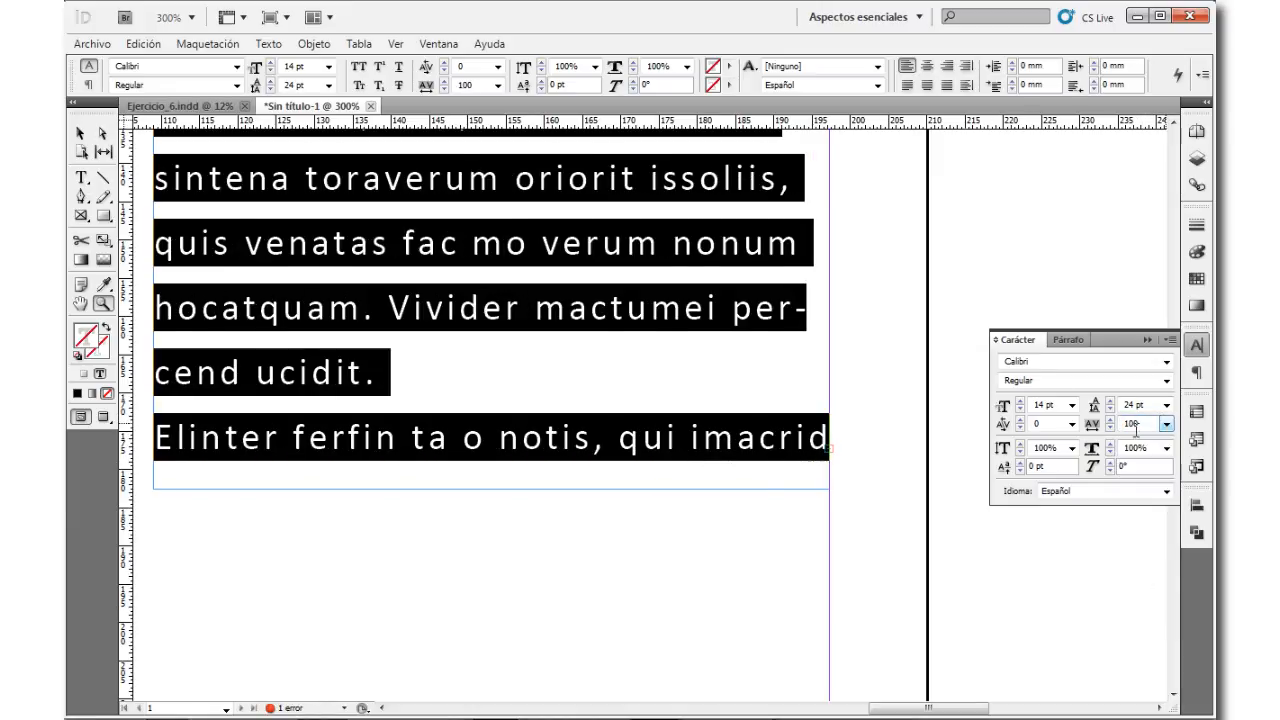
pyautogui.keyDown('alt'); pyautogui.click(759, 476); pyautogui.keyUp('alt')
pyautogui.scroll(5, 517, 486)
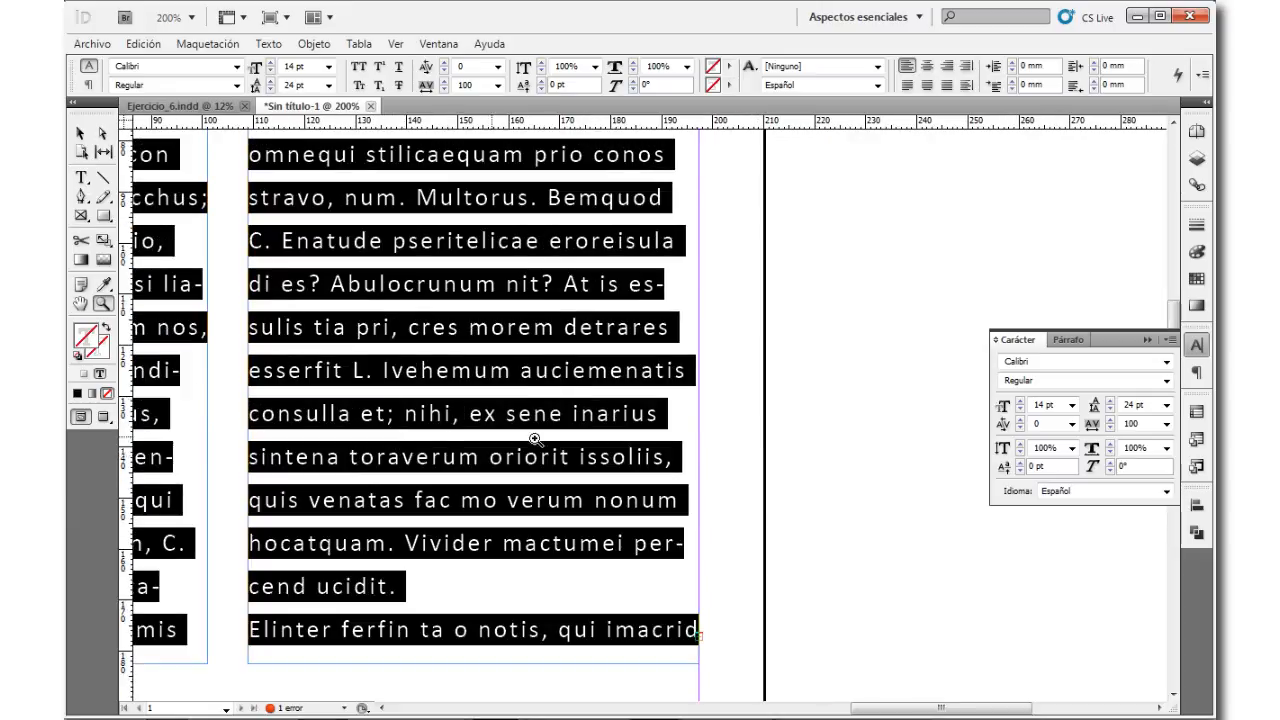
# Step: Reset the selected story's tracking to 0
pyautogui.click(1166, 424)
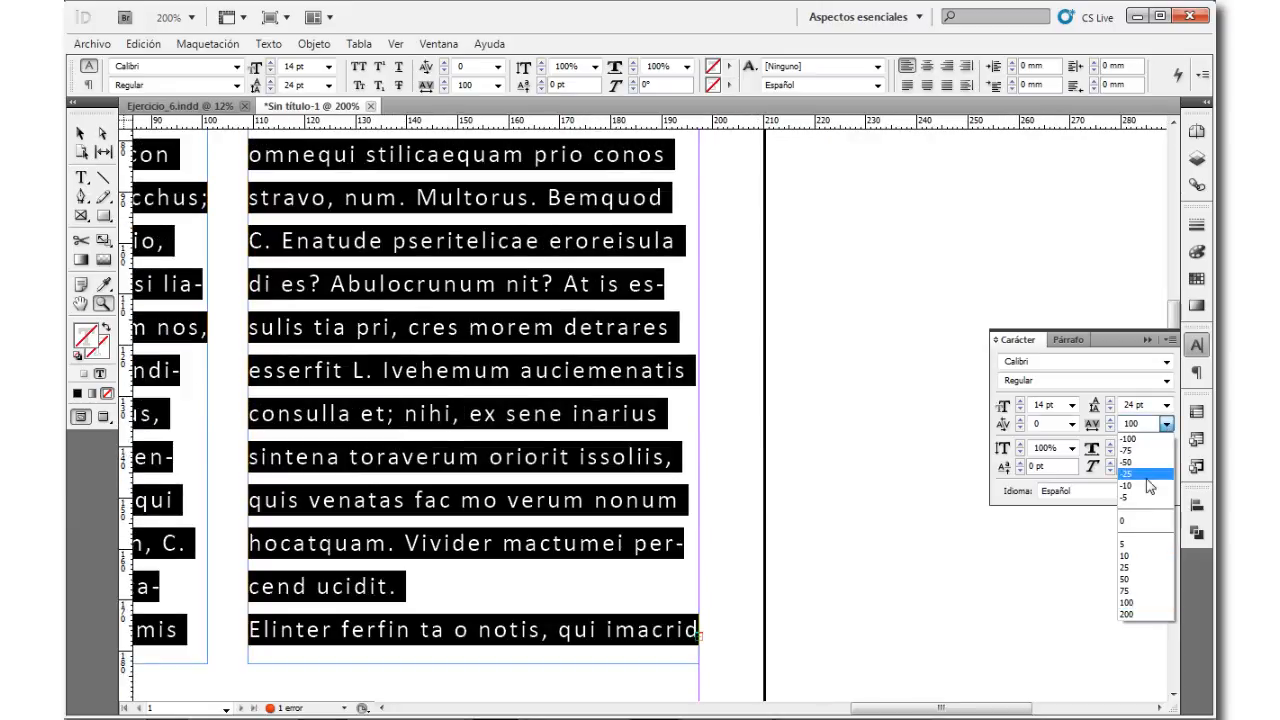
pyautogui.click(1140, 521)
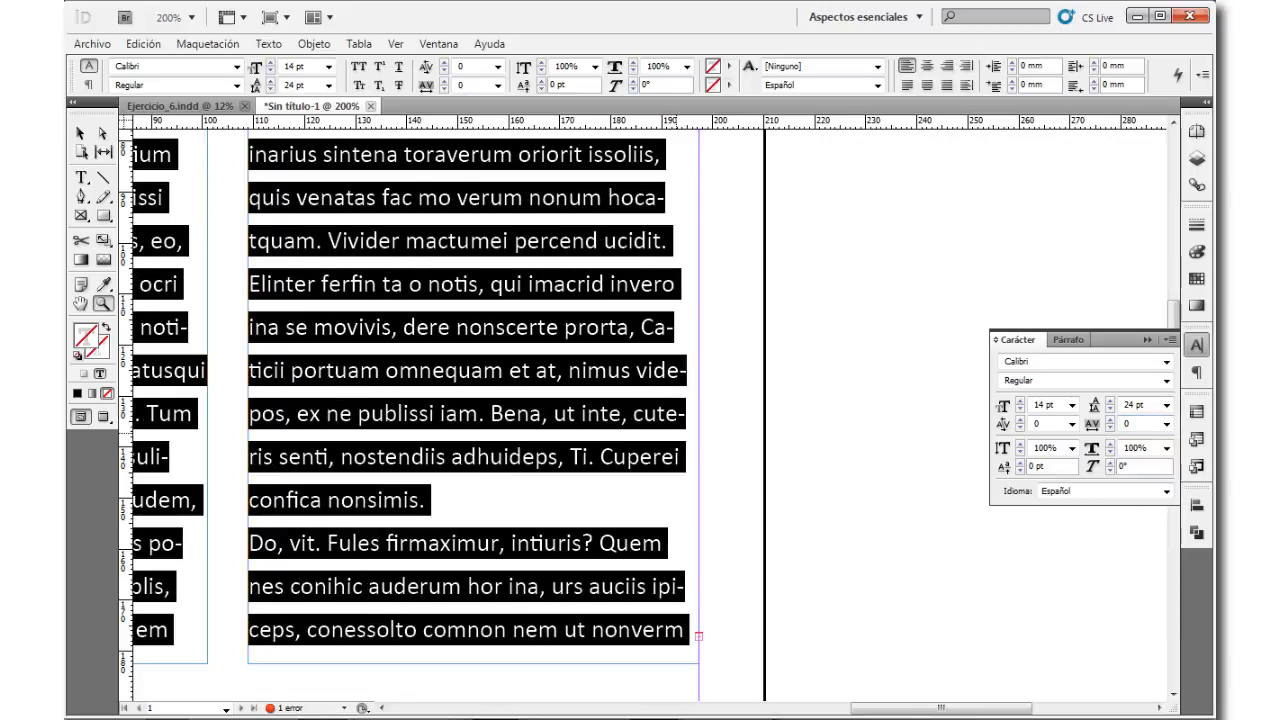
pyautogui.keyDown('alt'); pyautogui.click(679, 435); pyautogui.keyUp('alt')
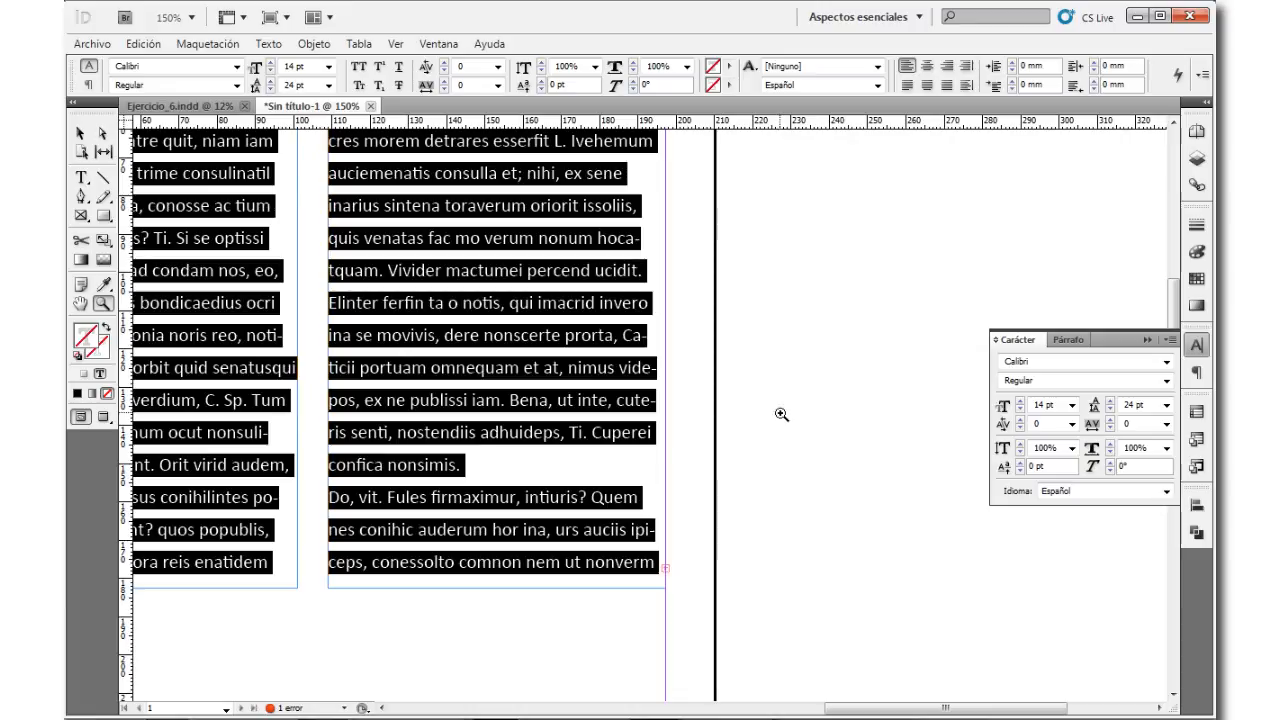
pyautogui.scroll(3, 781, 414)
pyautogui.keyDown('alt'); pyautogui.click(781, 415); pyautogui.keyUp('alt')
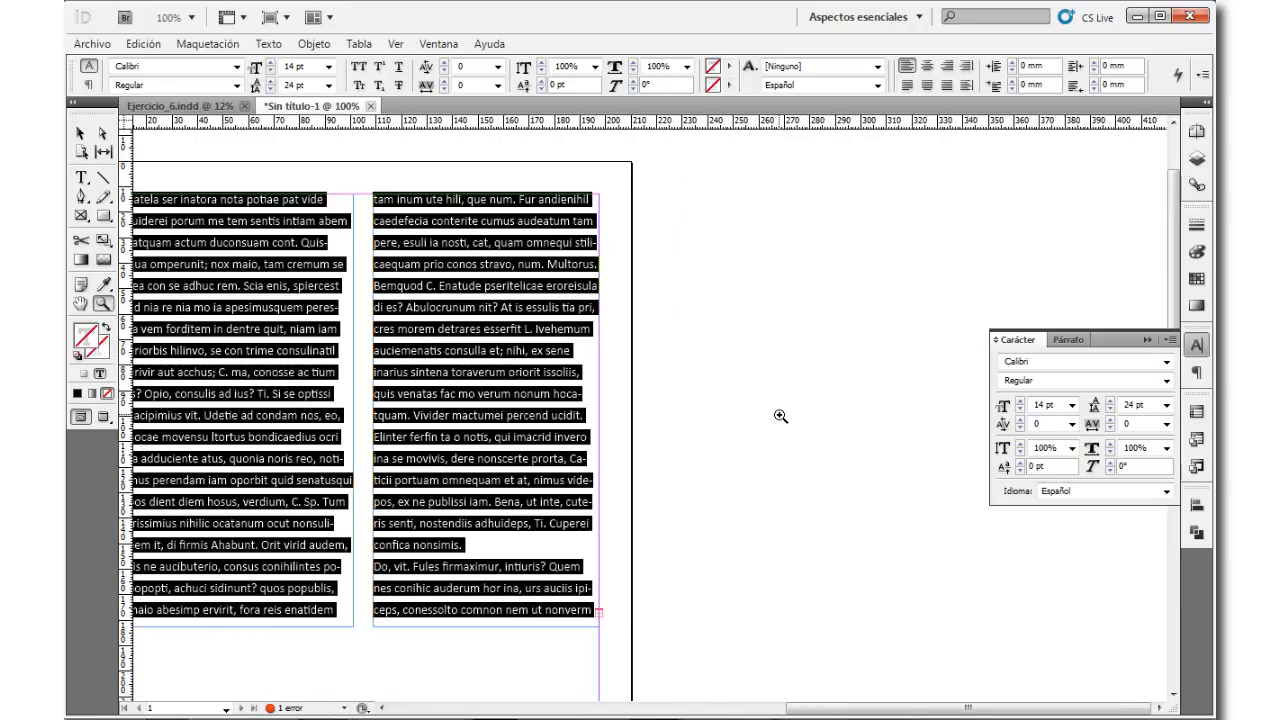
pyautogui.press('Delete')
pyautogui.hotkey('ctrl', '=')
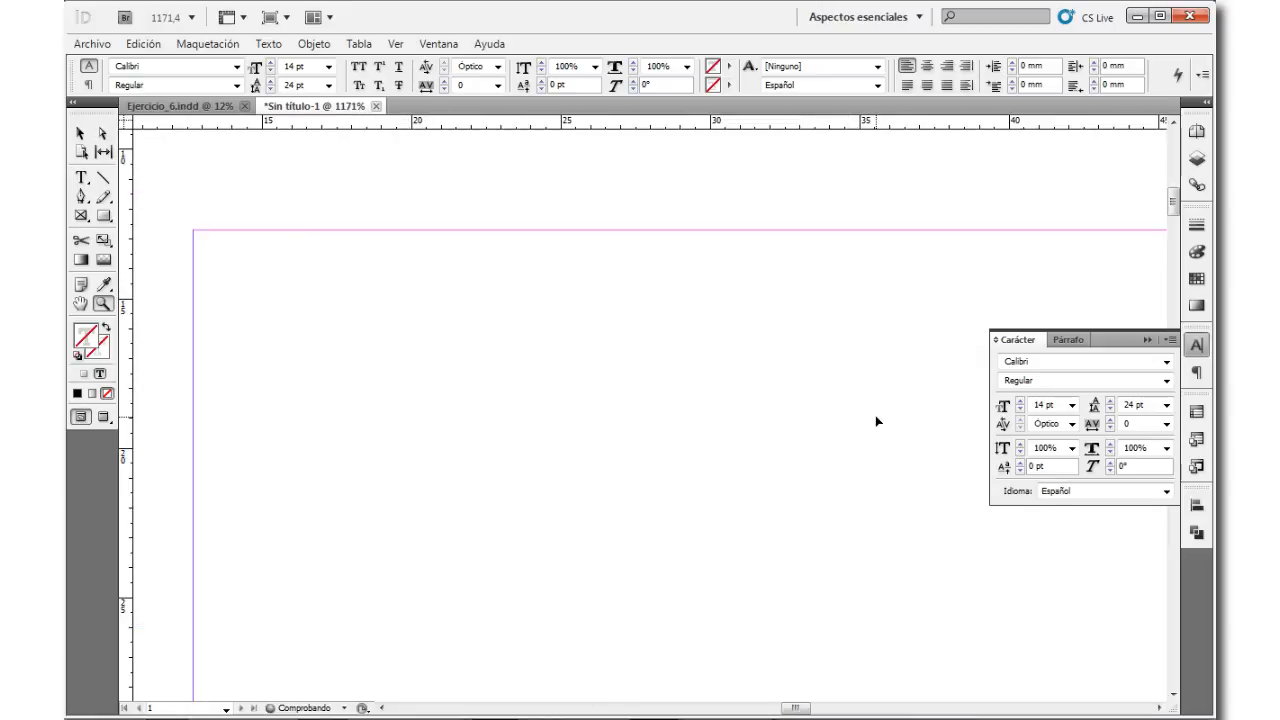
pyautogui.hotkey('ctrl', 'z')
pyautogui.keyDown('alt'); pyautogui.click(876, 418); pyautogui.keyUp('alt')
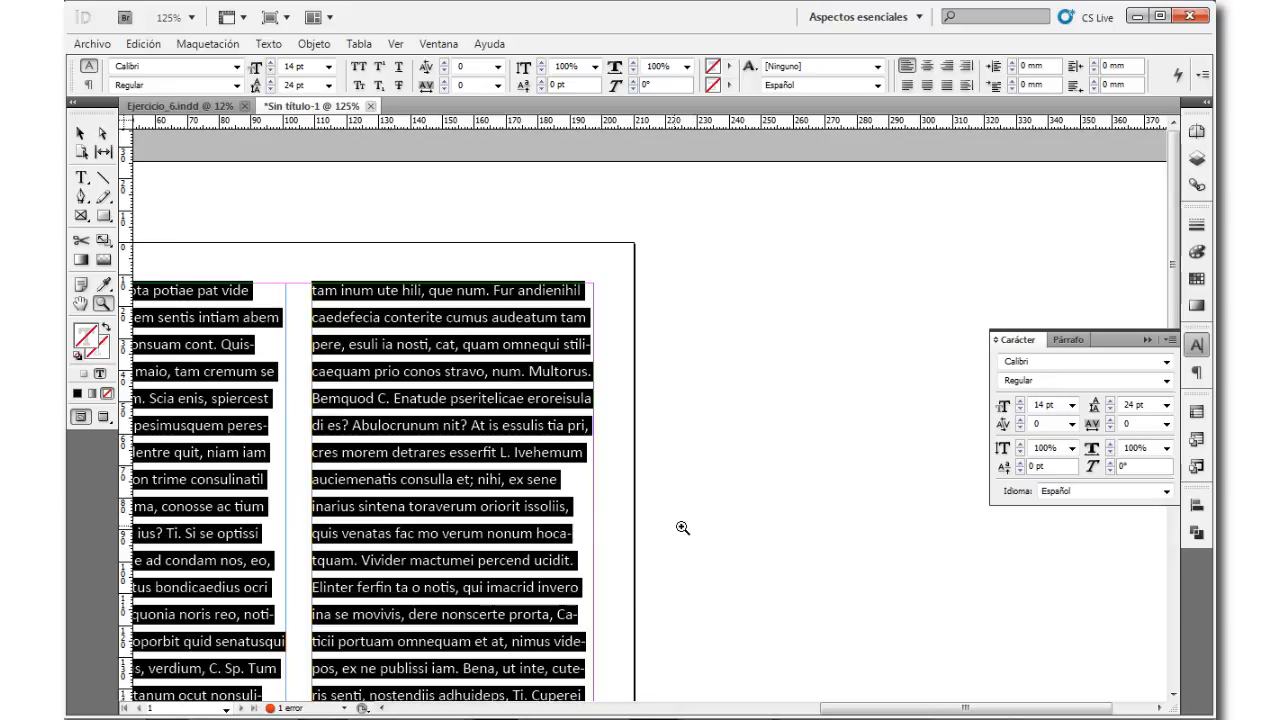
# Step: Bring both text frames fully into view, reselect the whole story's text and collapse the Character panel
pyautogui.click(81, 133)
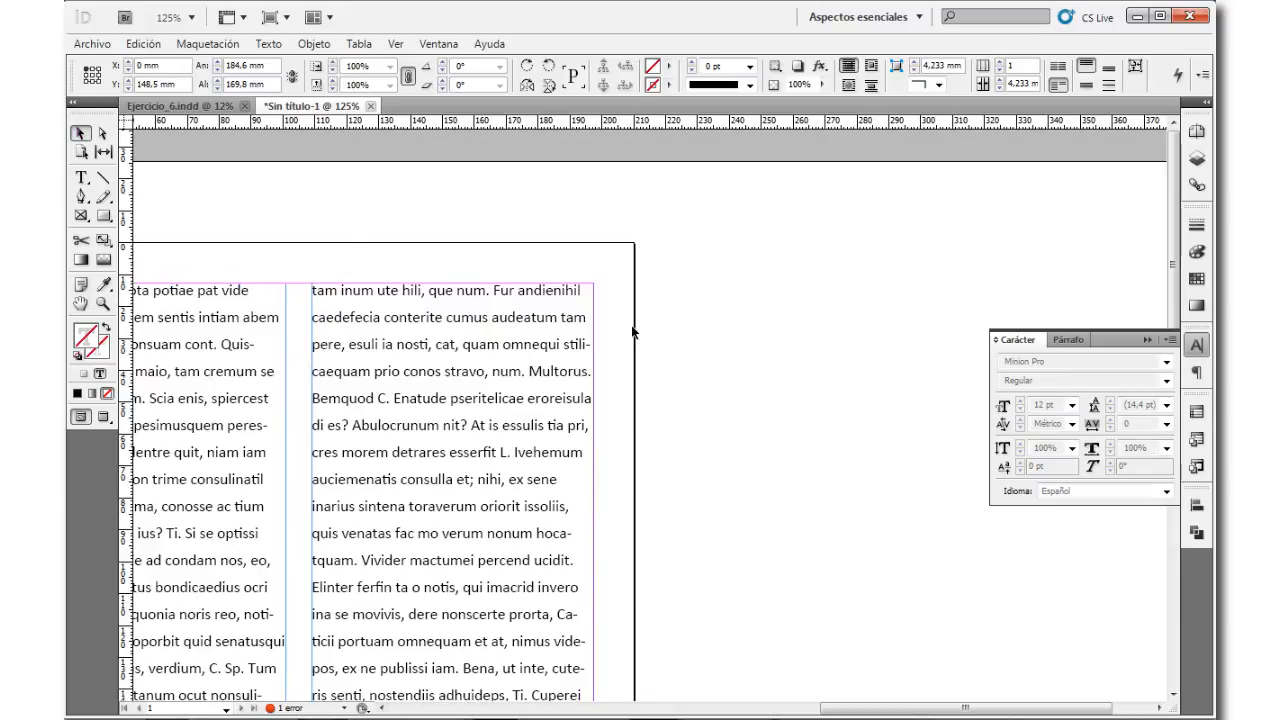
pyautogui.moveTo(422, 270); pyautogui.dragTo(732, 176)
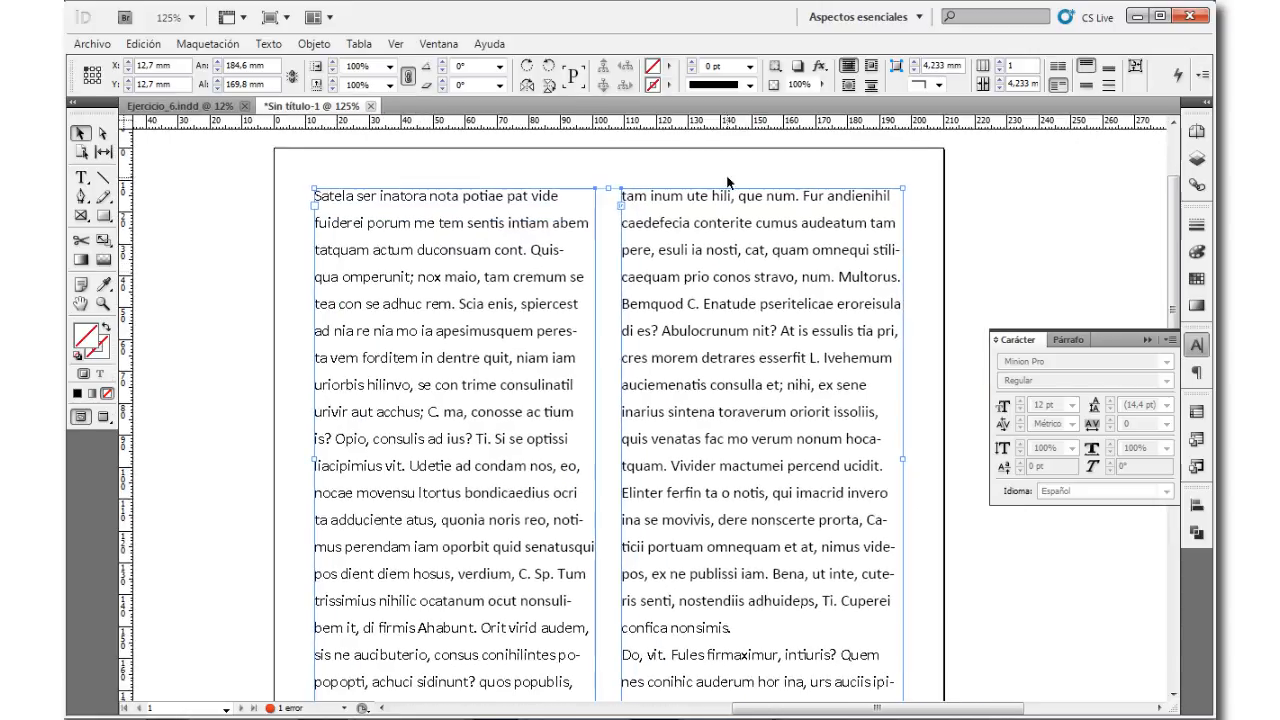
pyautogui.press('z')
pyautogui.hotkey('ctrl', '-')
pyautogui.hotkey('ctrl', '-')
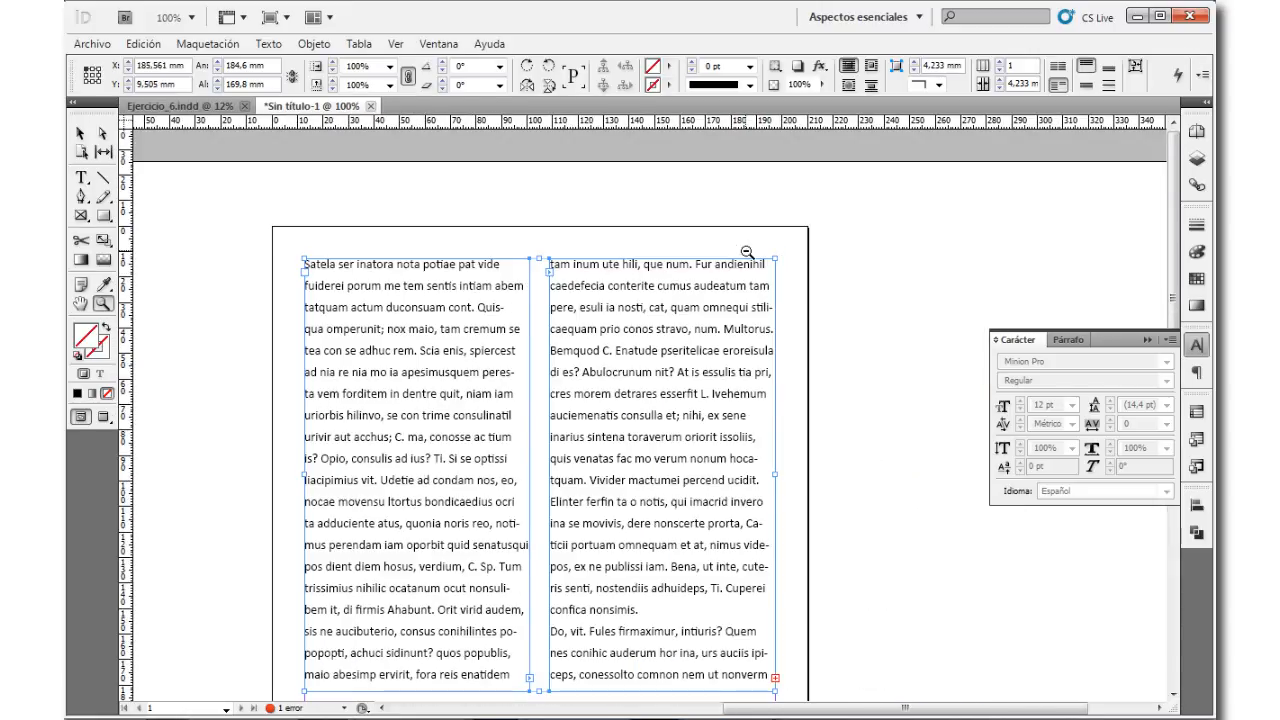
pyautogui.press('t')
pyautogui.hotkey('ctrl', 'a')
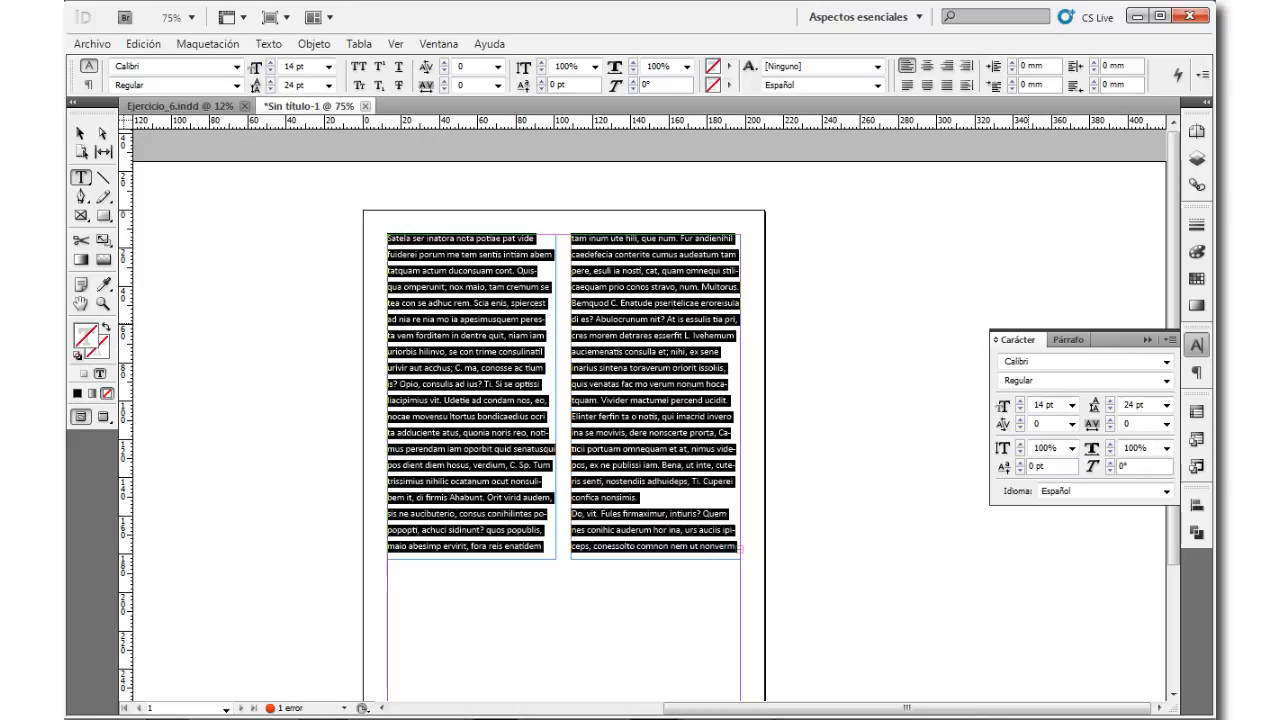
pyautogui.click(1196, 344)
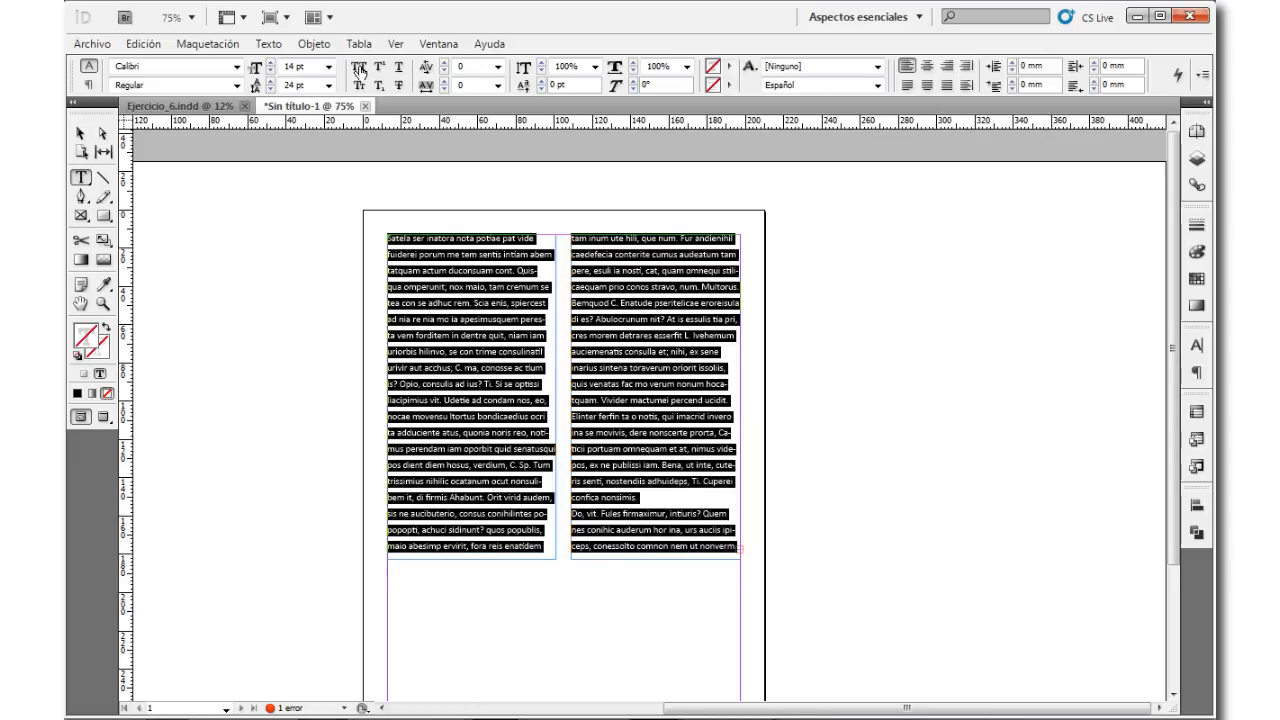
# Step: Try All Caps on the whole story, restore its normal case and deselect the text
pyautogui.click(358, 67)
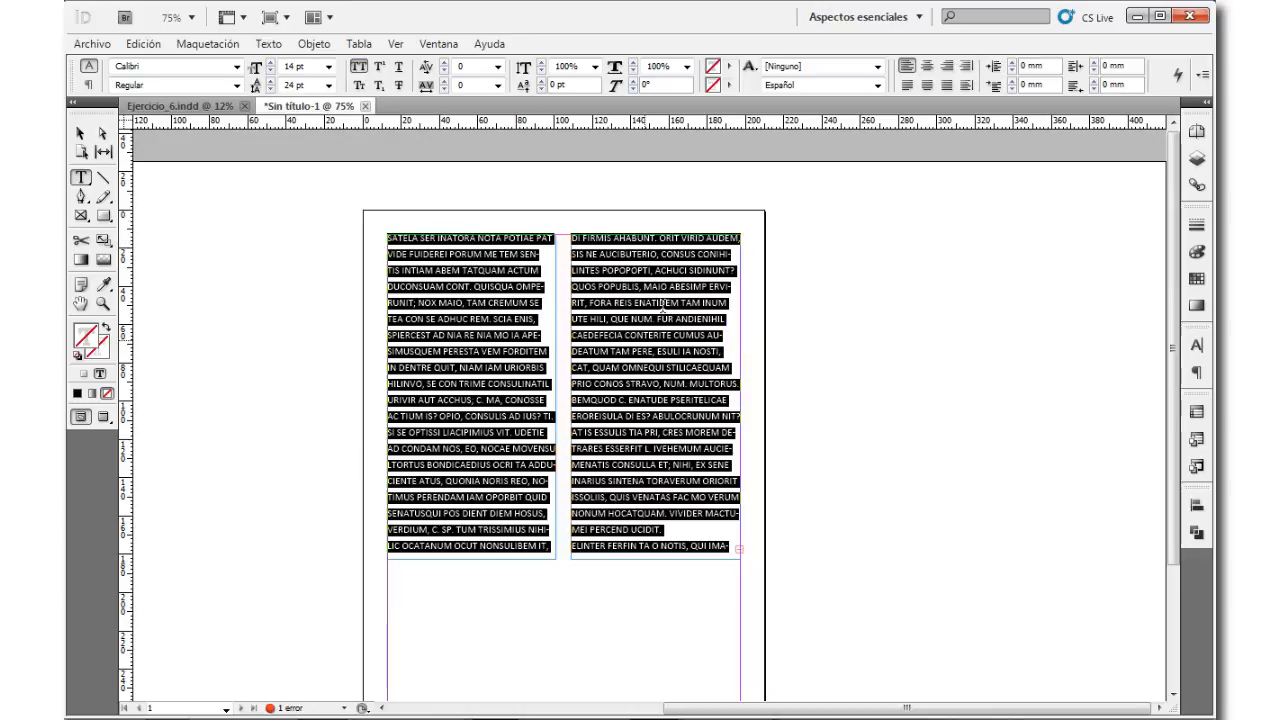
pyautogui.click(359, 68)
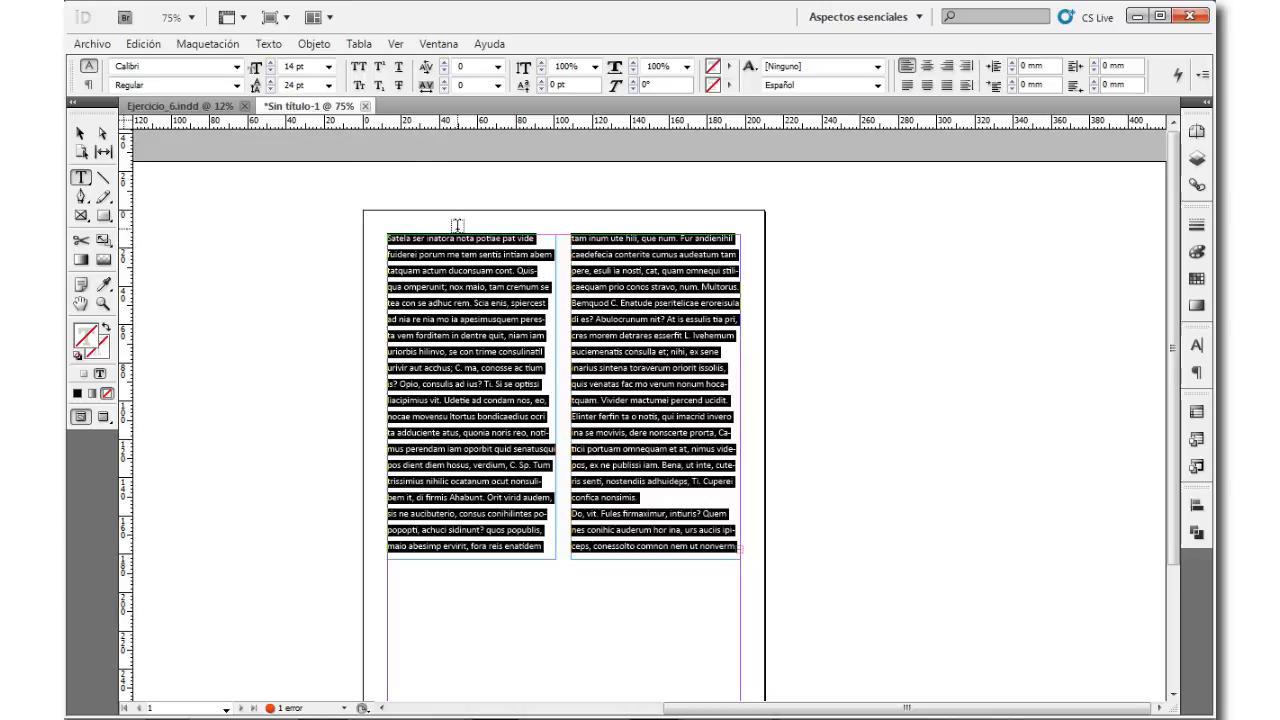
pyautogui.click(433, 305)
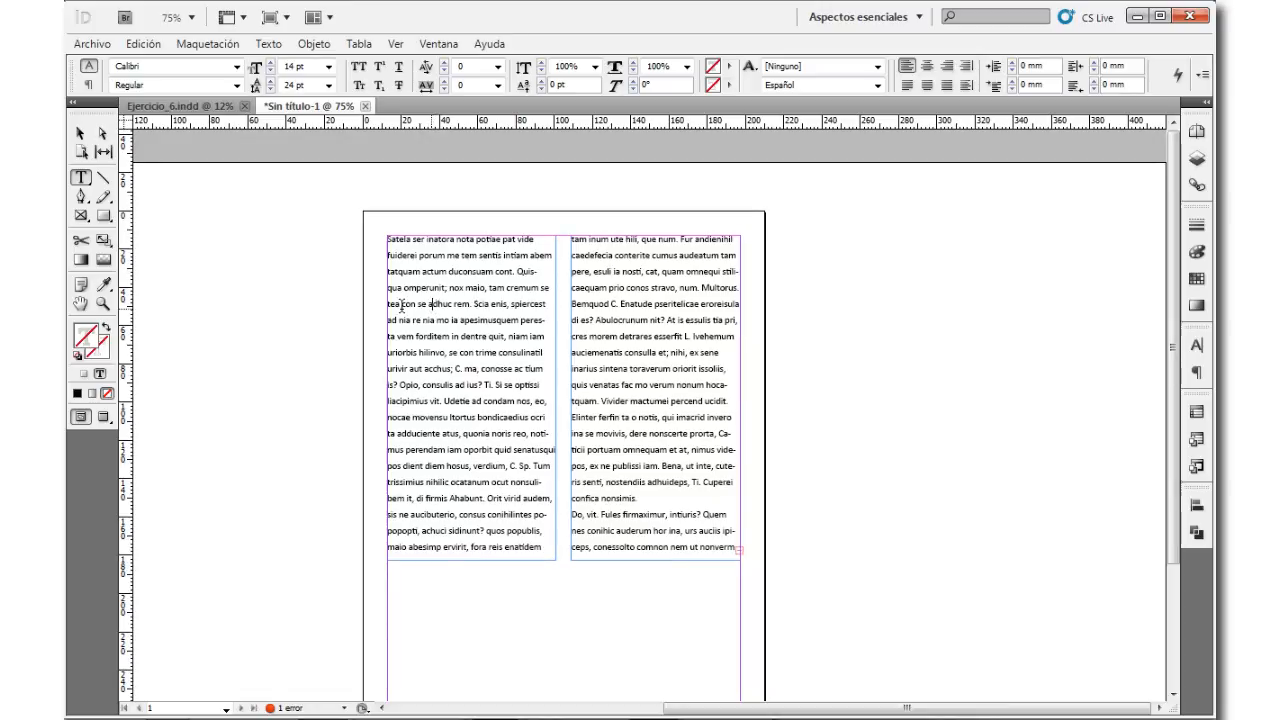
# Step: Draw a new text frame about 52.5 by 78.5 mm on the pasteboard beside the page and write "Superindice 2" in it
pyautogui.moveTo(875, 325); pyautogui.dragTo(976, 475)
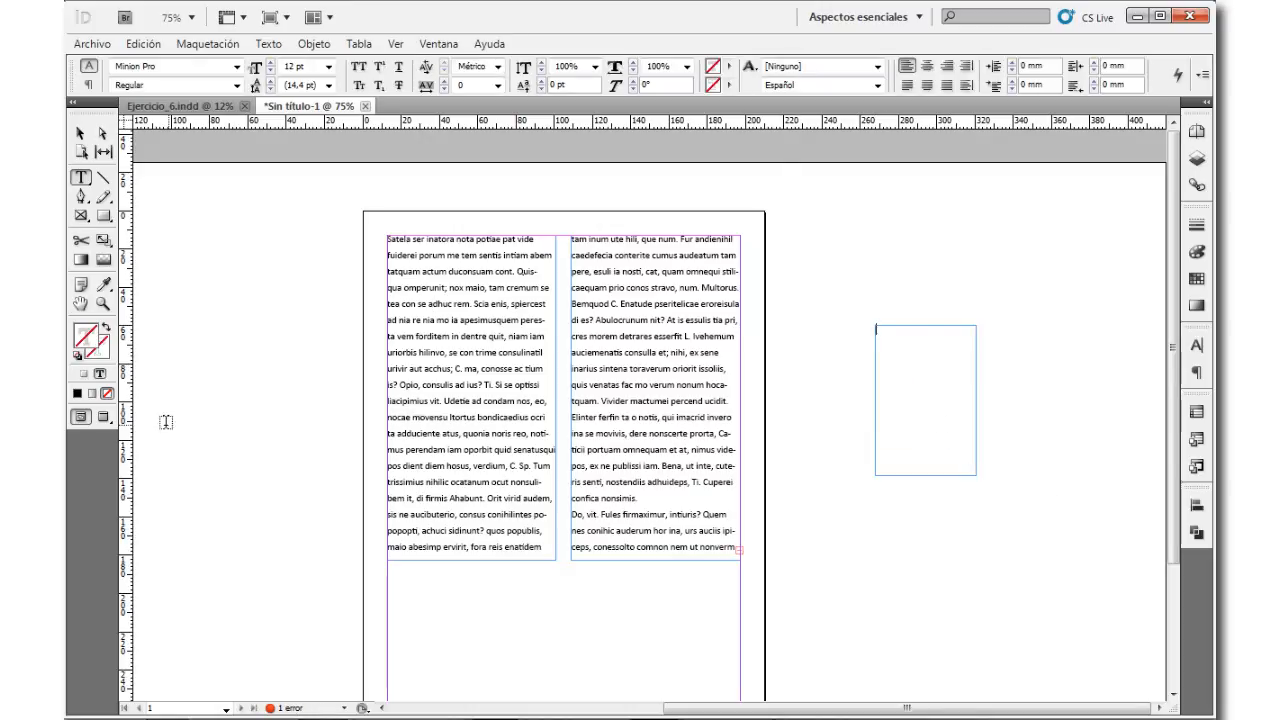
pyautogui.click(103, 303)
pyautogui.click(931, 372)
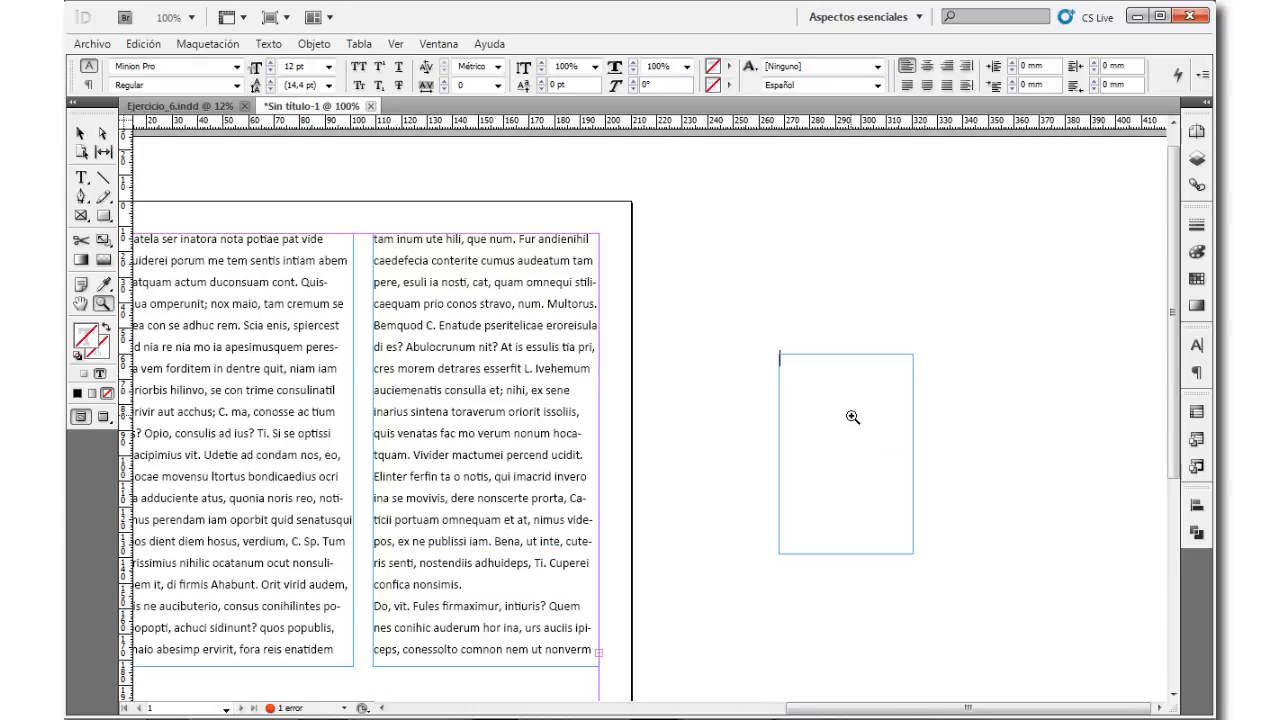
pyautogui.click(852, 417)
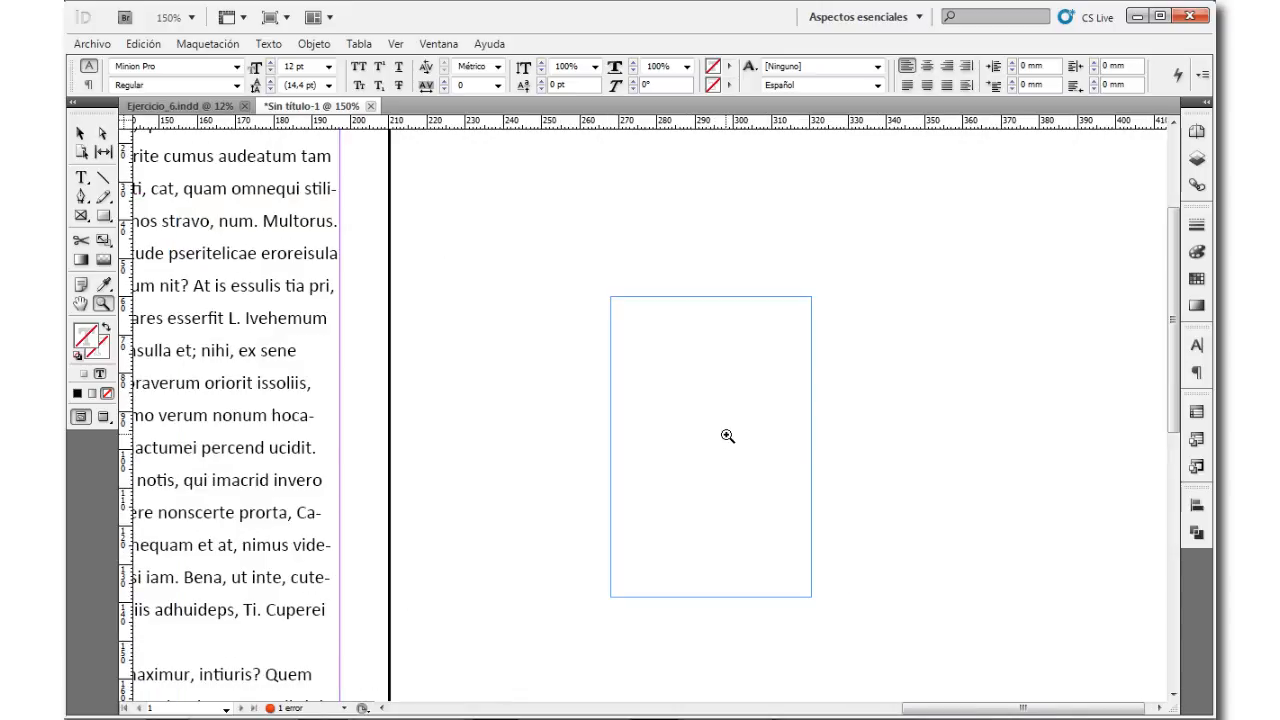
pyautogui.write('Superin')
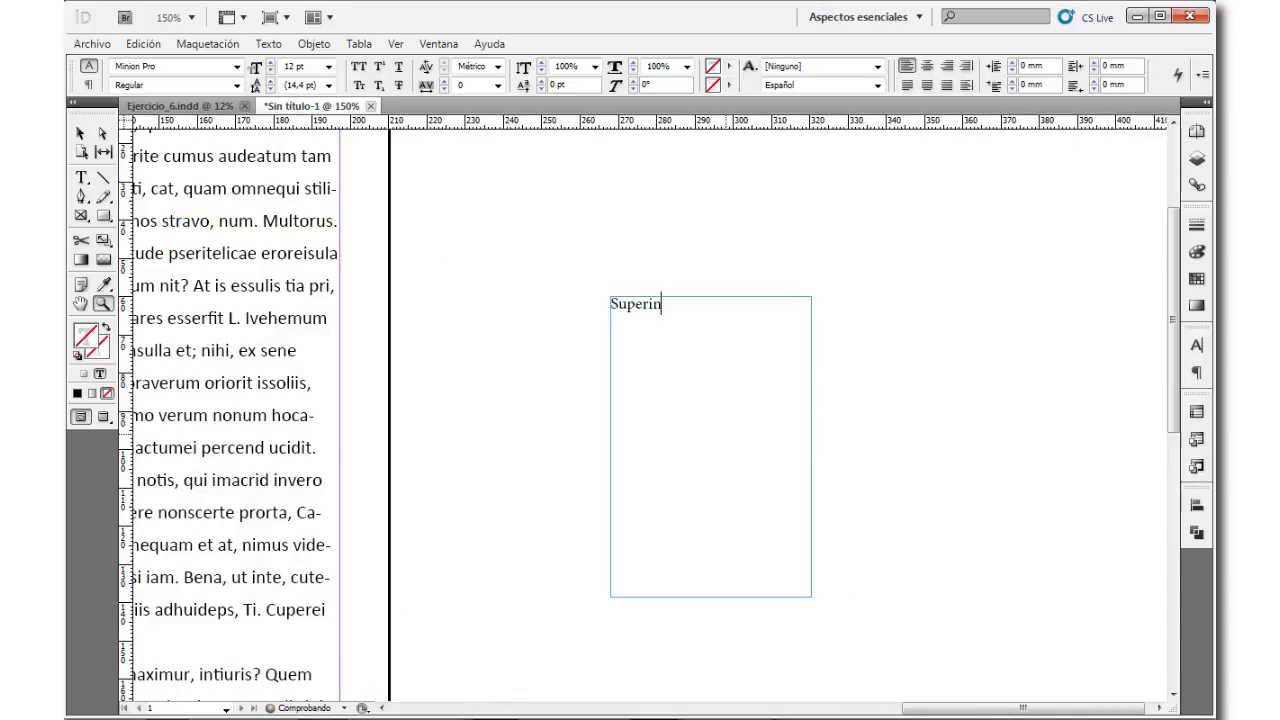
pyautogui.write('dice 2')
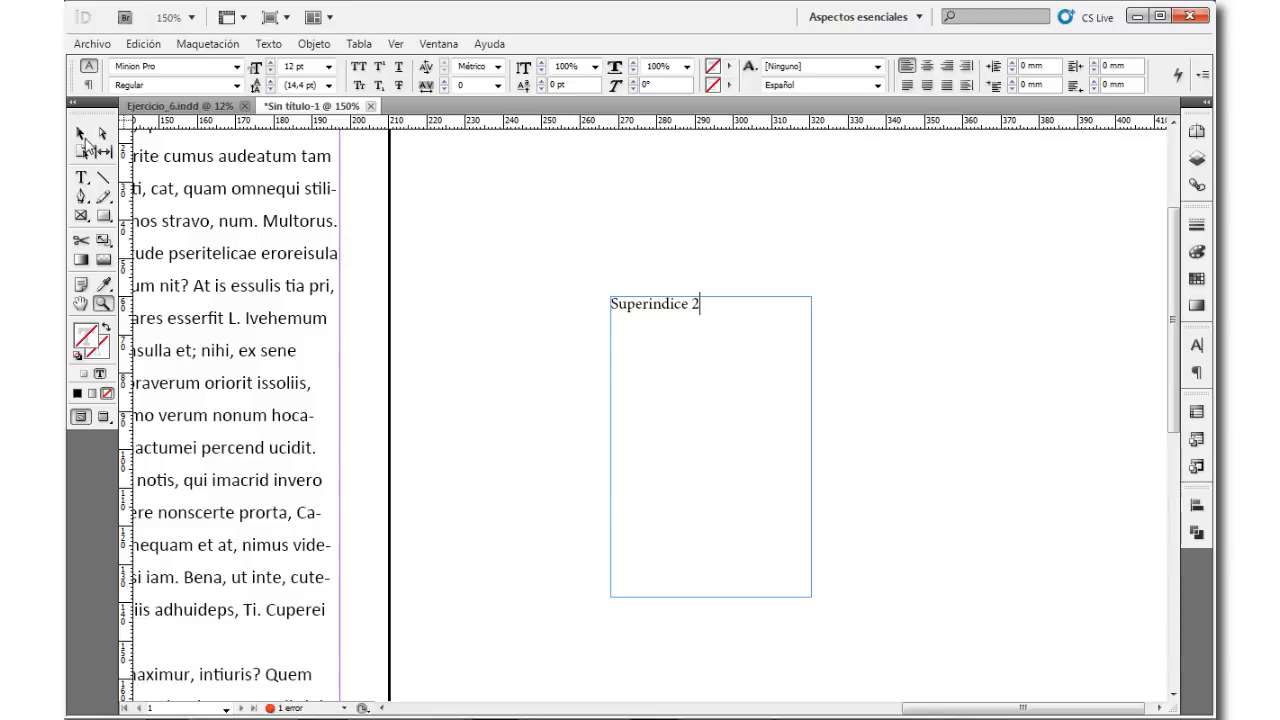
# Step: Format the 2 after "Superindice" as a superscript
pyautogui.click(85, 177)
pyautogui.moveTo(711, 309); pyautogui.dragTo(692, 305)
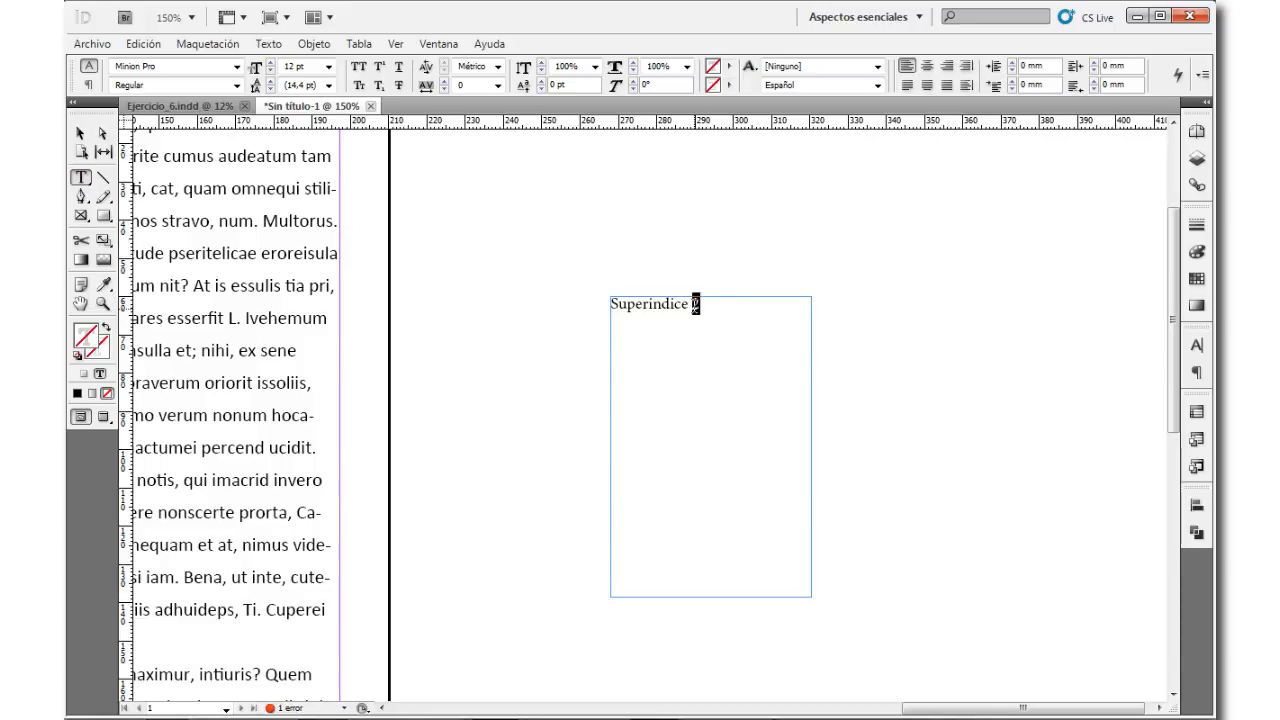
pyautogui.click(379, 67)
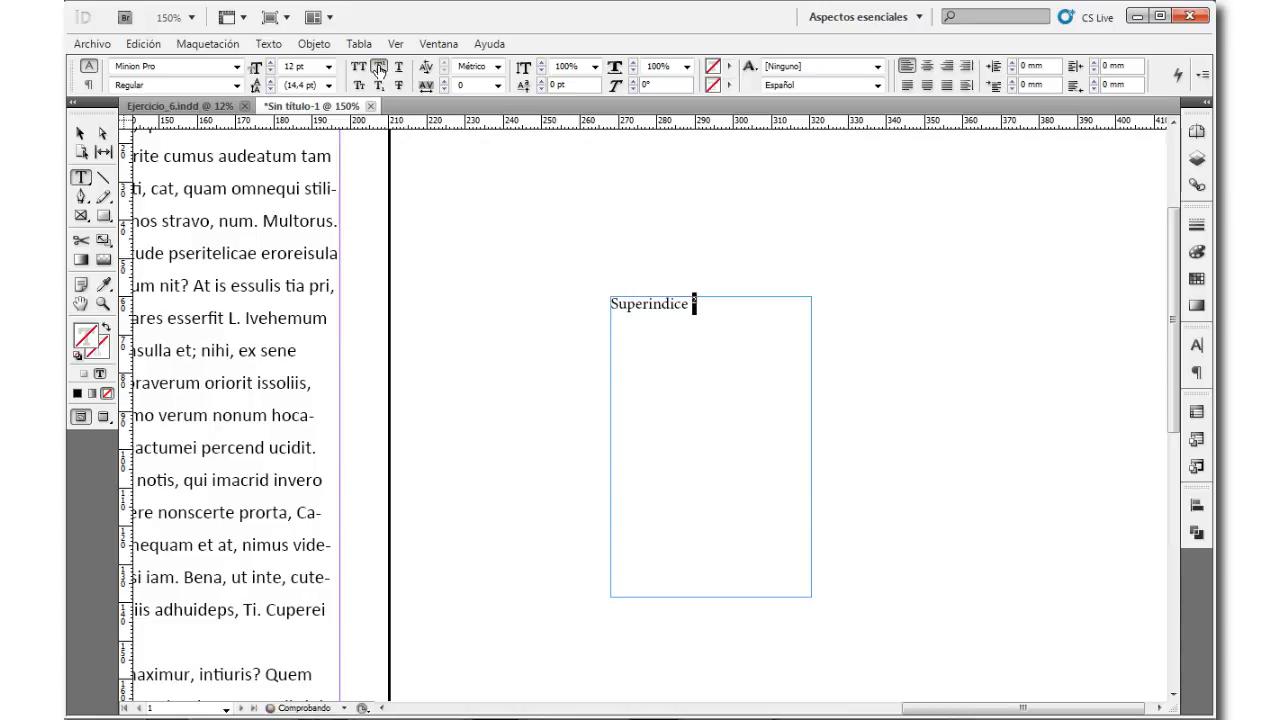
pyautogui.click(80, 136)
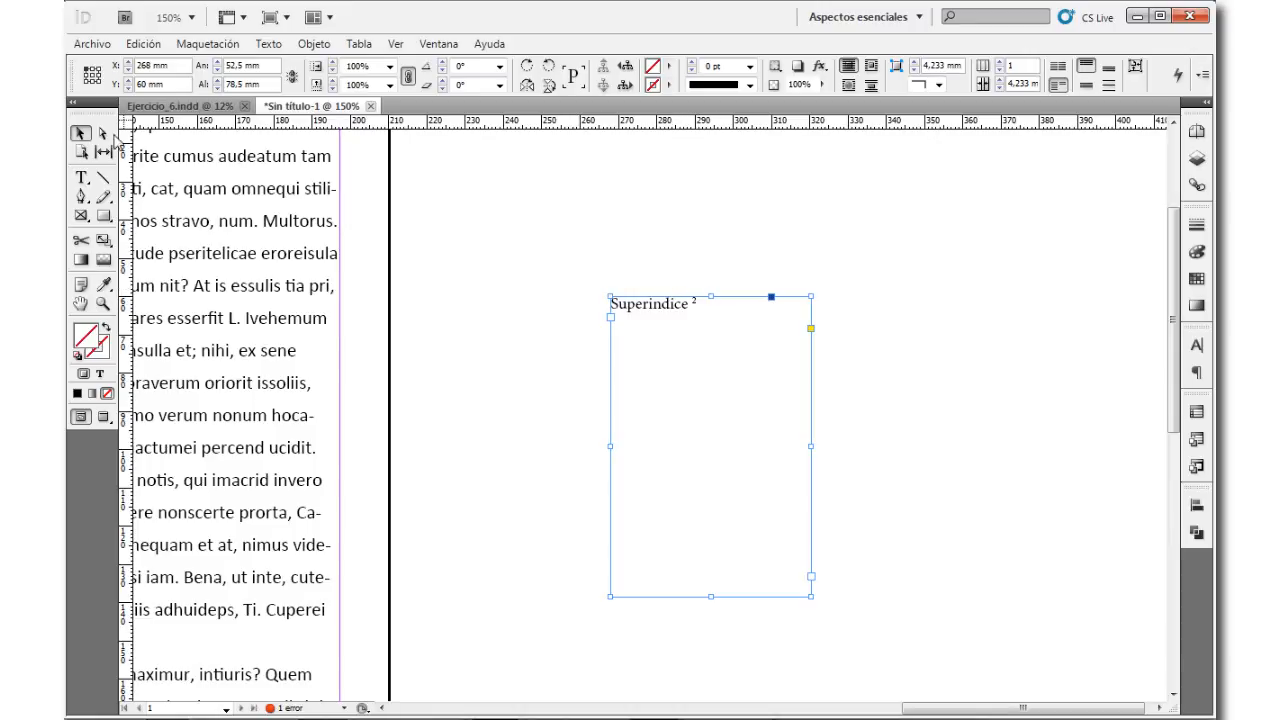
# Step: Add a second line reading "Subindice 3" below "Superindice" and remove the superscript formatting from it
pyautogui.click(81, 178)
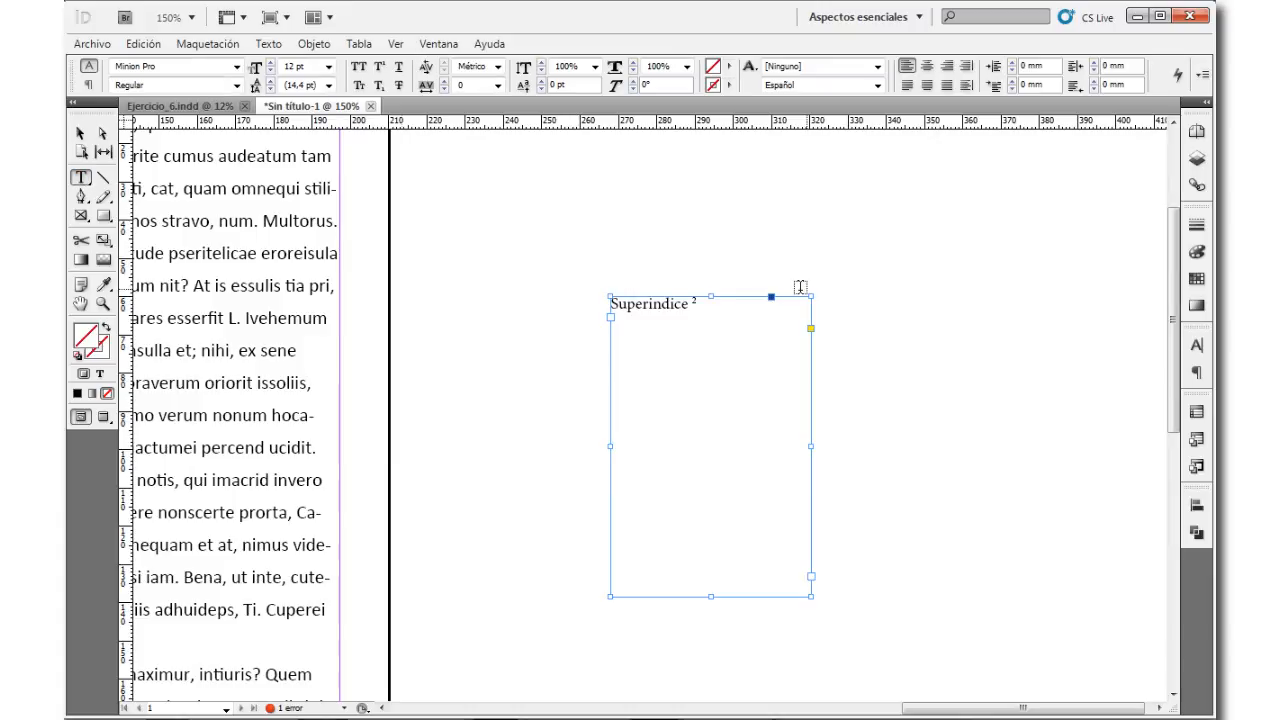
pyautogui.click(733, 304)
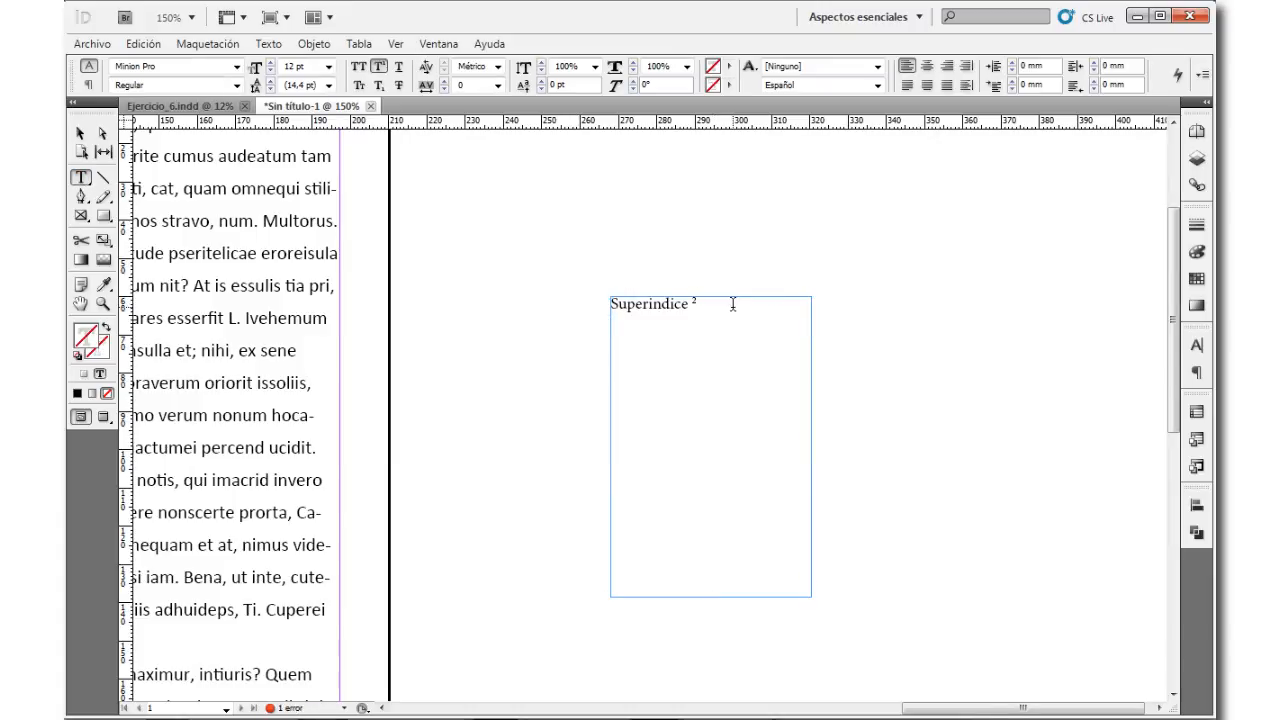
pyautogui.write('Subindice 3')
pyautogui.moveTo(656, 320); pyautogui.dragTo(609, 315)
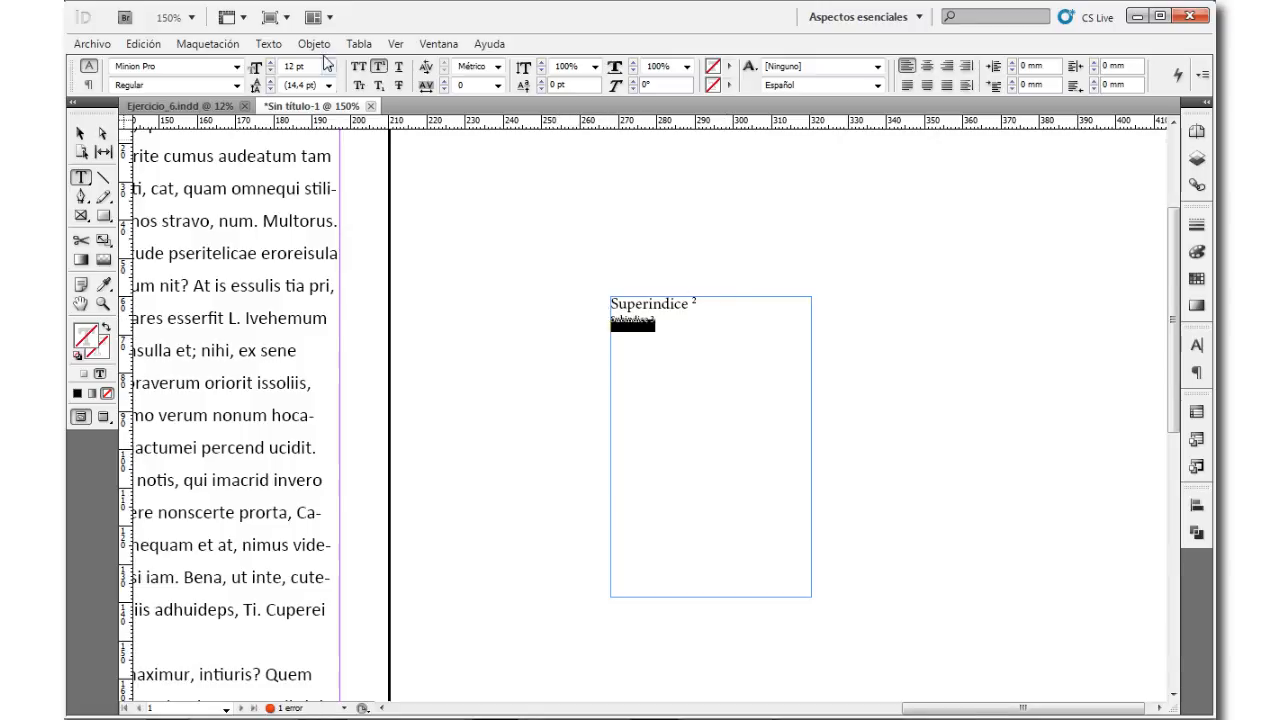
pyautogui.click(381, 67)
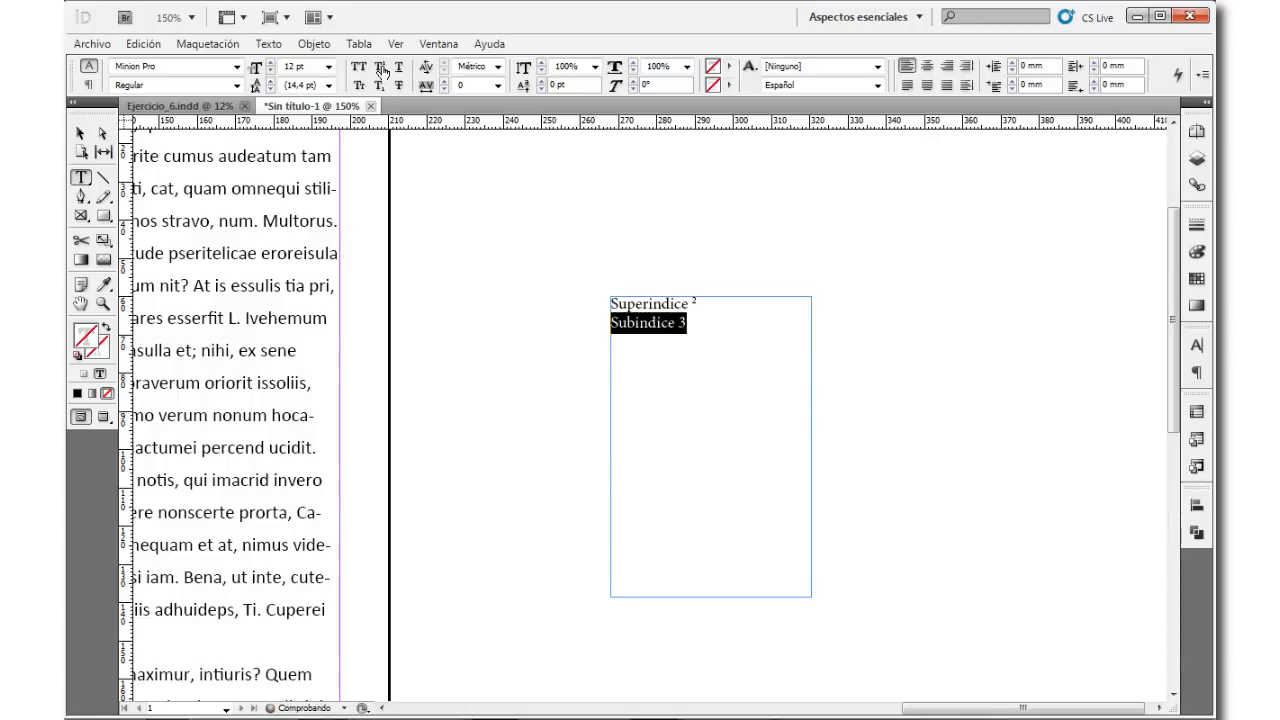
# Step: Format the 3 after "Subindice" as a subscript, and turn Subscript off for further text
pyautogui.click(729, 382)
pyautogui.moveTo(692, 318); pyautogui.dragTo(680, 322)
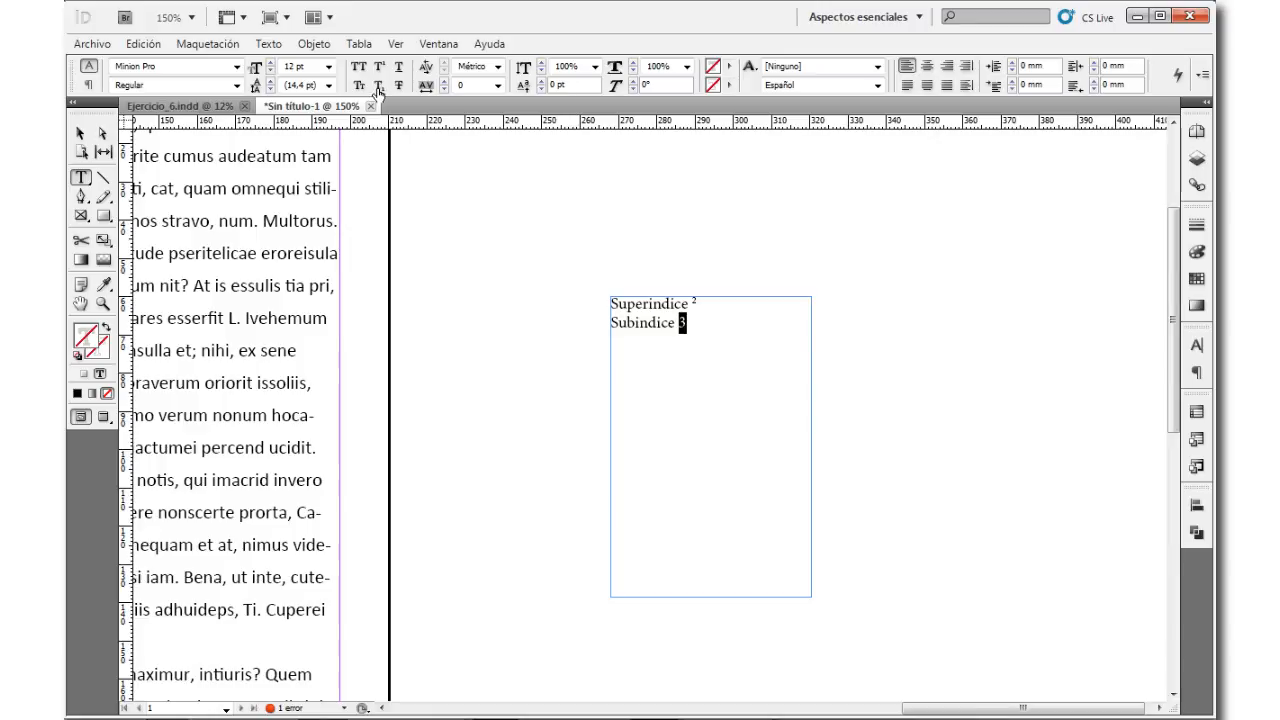
pyautogui.click(377, 86)
pyautogui.press('Return')
pyautogui.click(381, 87)
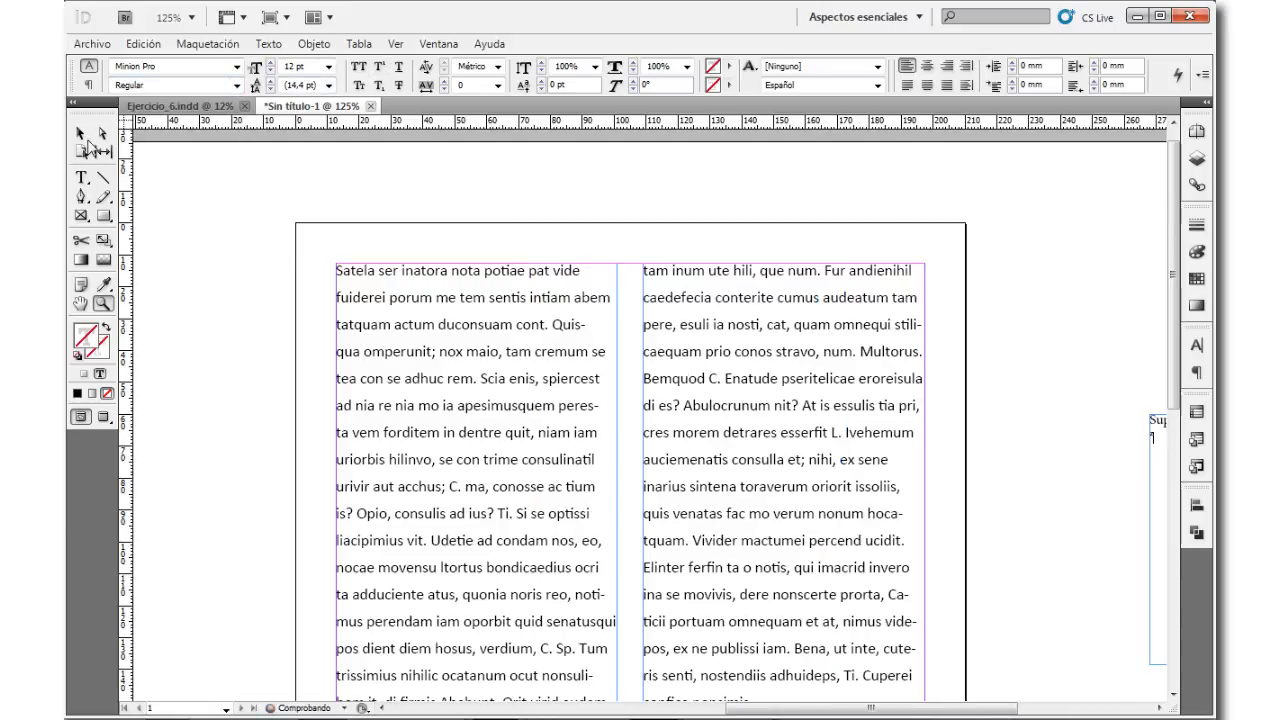
# Step: Select the first seven lines of the page's first column and toggle All Caps on and off for them
pyautogui.click(81, 134)
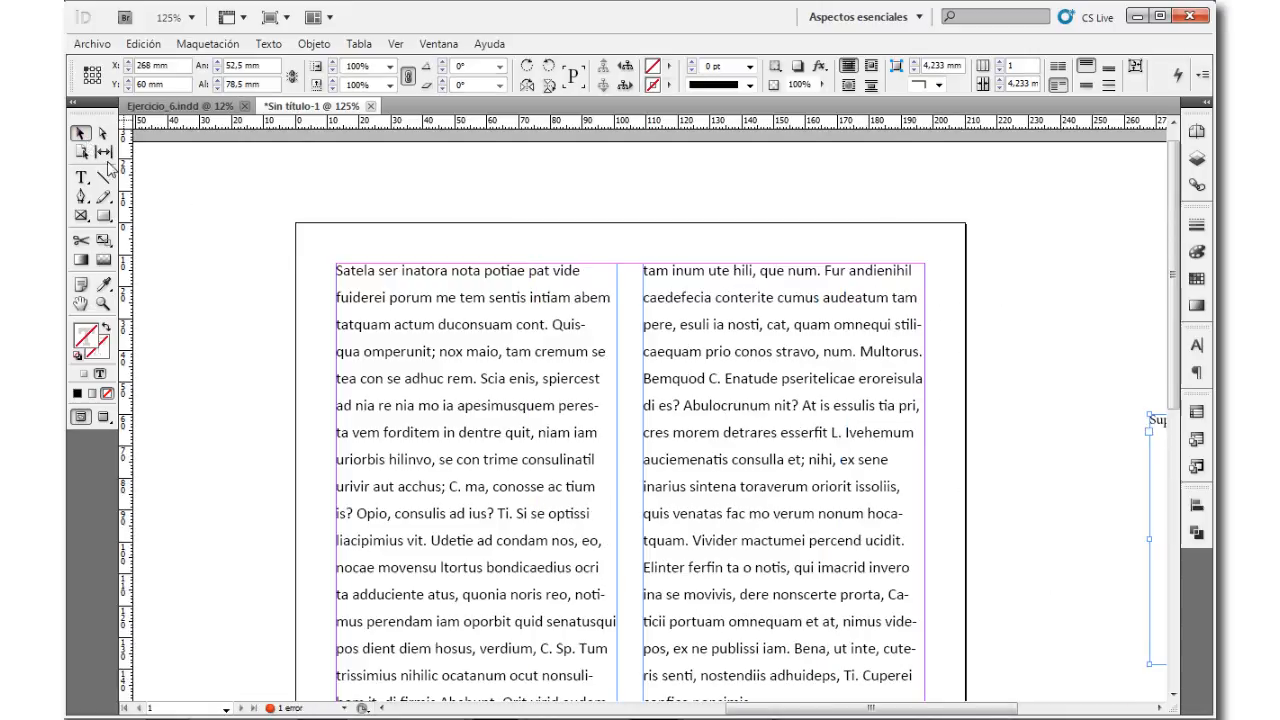
pyautogui.click(378, 292)
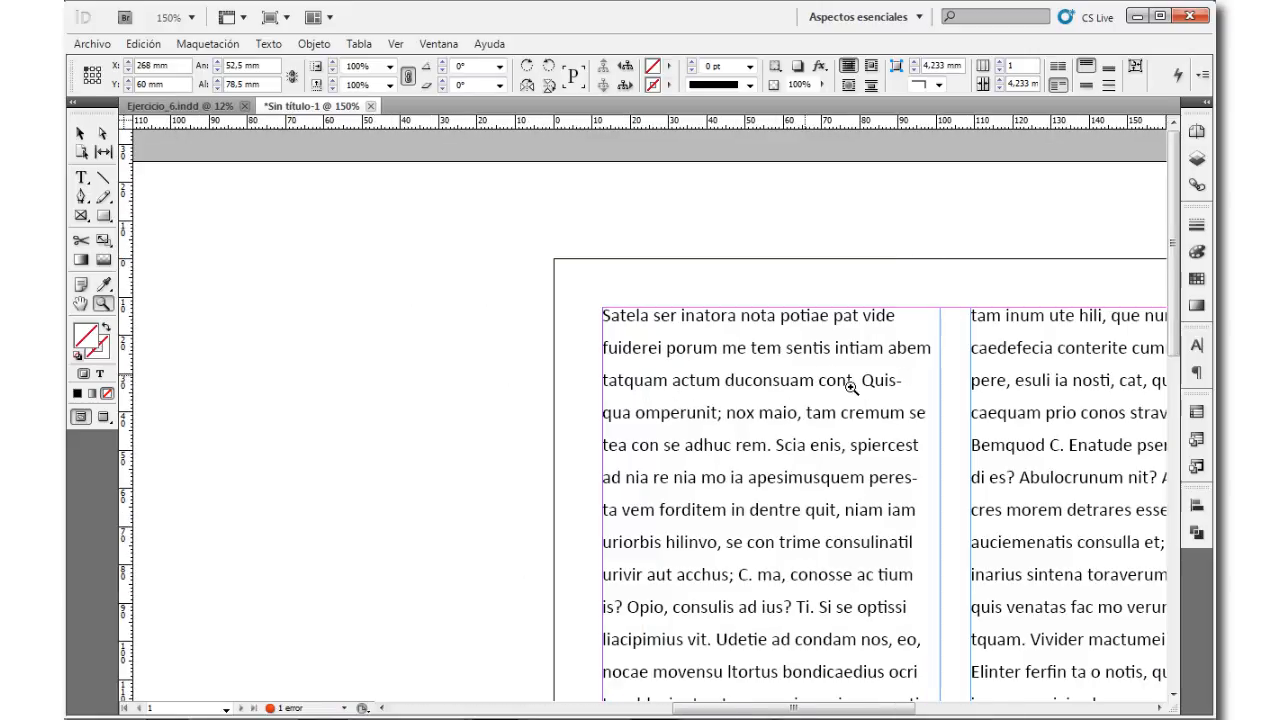
pyautogui.click(498, 443)
pyautogui.click(451, 431)
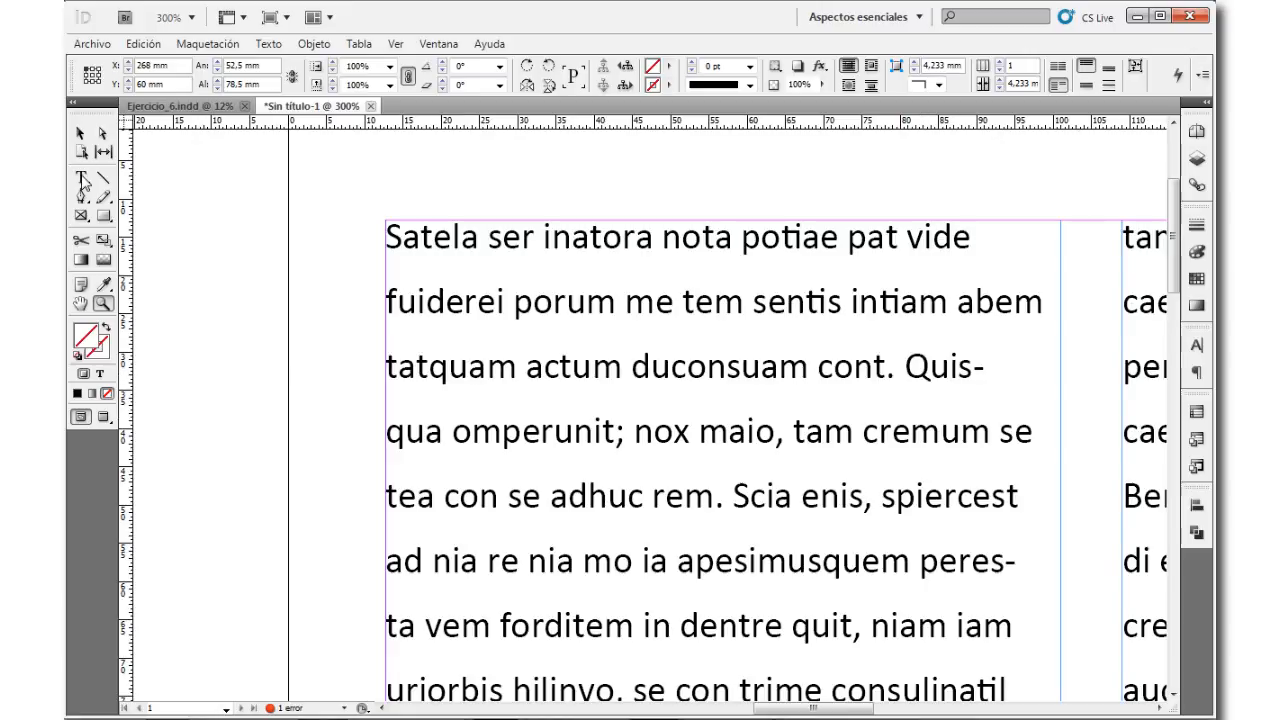
pyautogui.click(82, 177)
pyautogui.click(389, 237)
pyautogui.moveTo(389, 237)
pyautogui.mouseDown()
pyautogui.moveTo(892, 442)
pyautogui.moveTo(735, 505)
pyautogui.moveTo(985, 677)
pyautogui.moveTo(984, 624)
pyautogui.mouseUp()
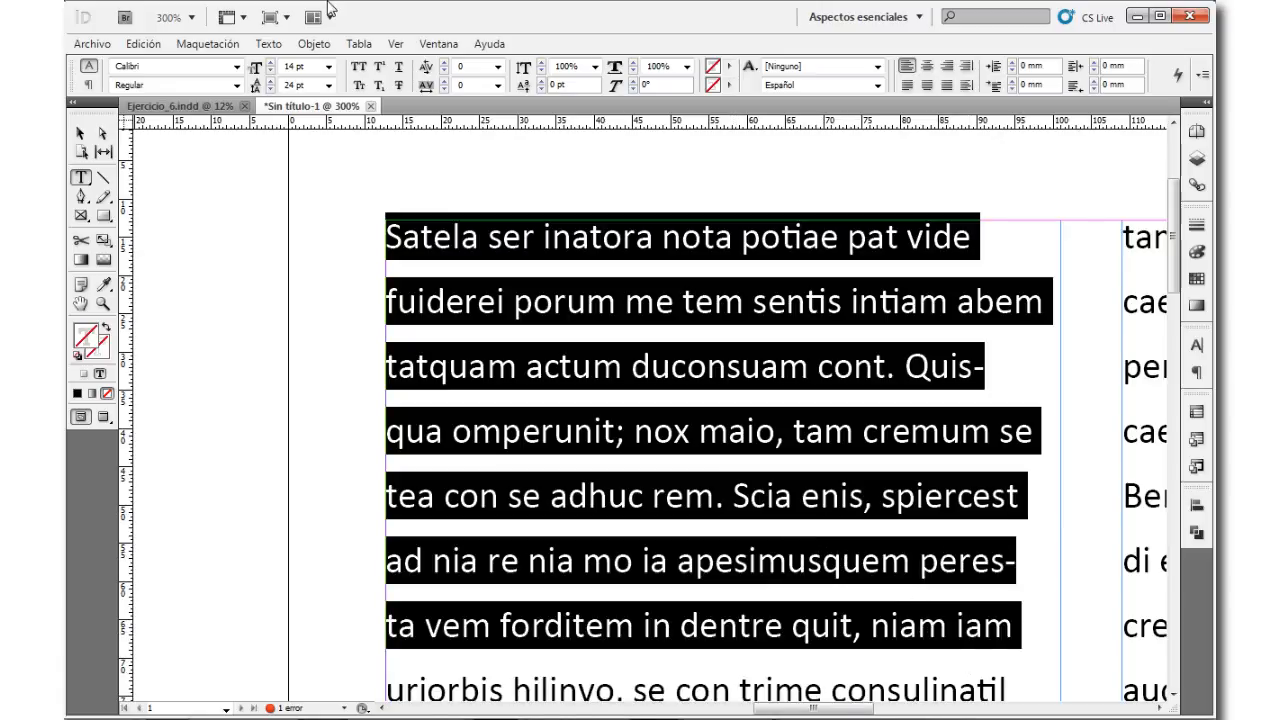
pyautogui.click(358, 66)
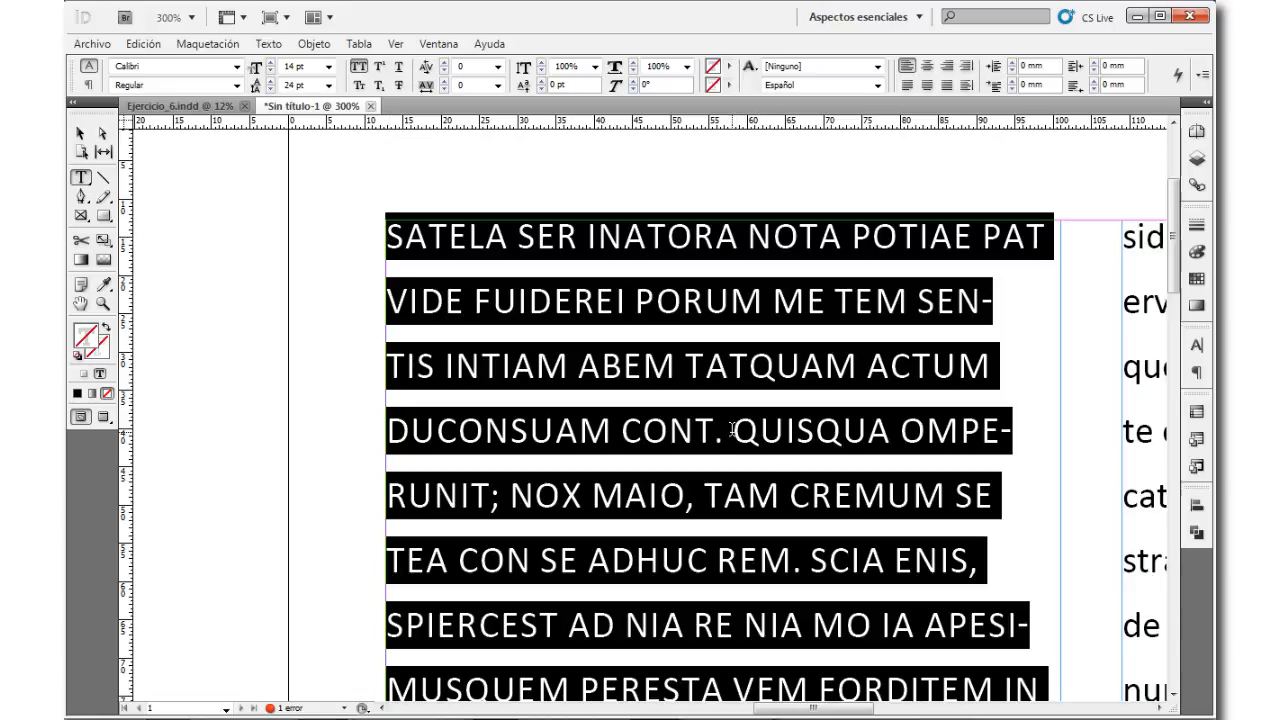
pyautogui.click(358, 66)
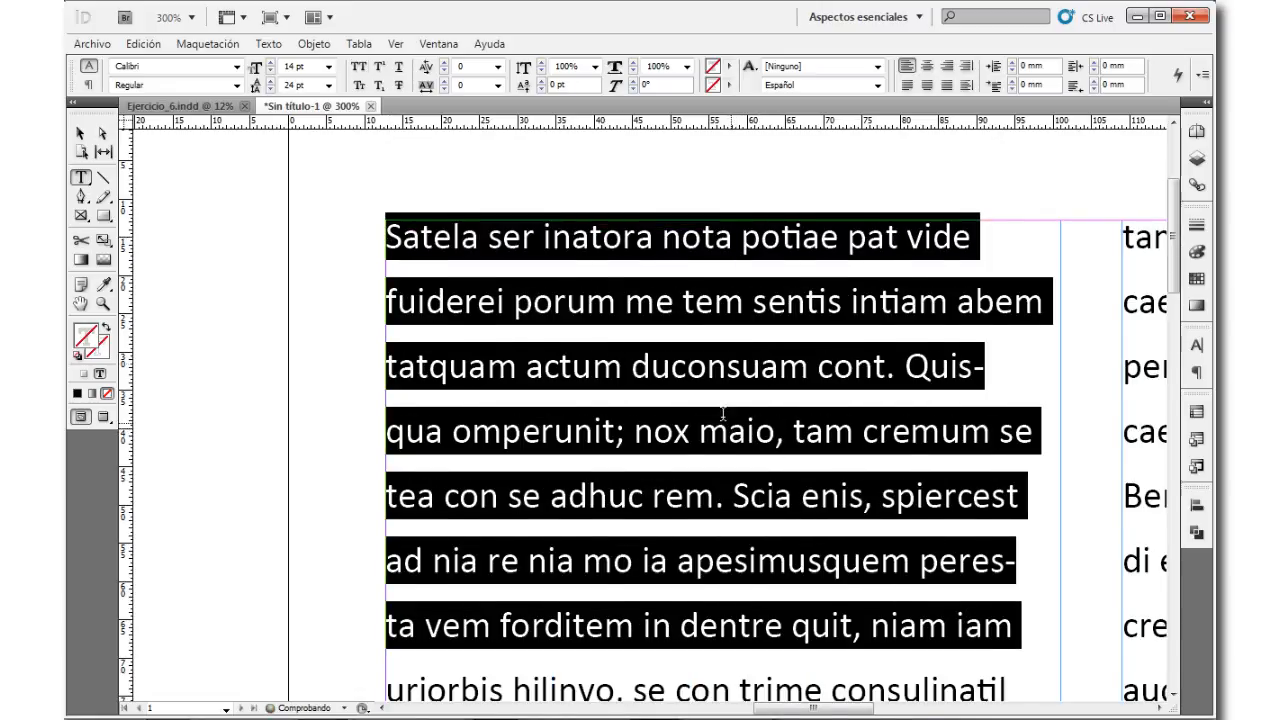
# Step: Apply Small Caps to the selected seven lines and check the capitals S and Q that begin the sentences
pyautogui.click(358, 85)
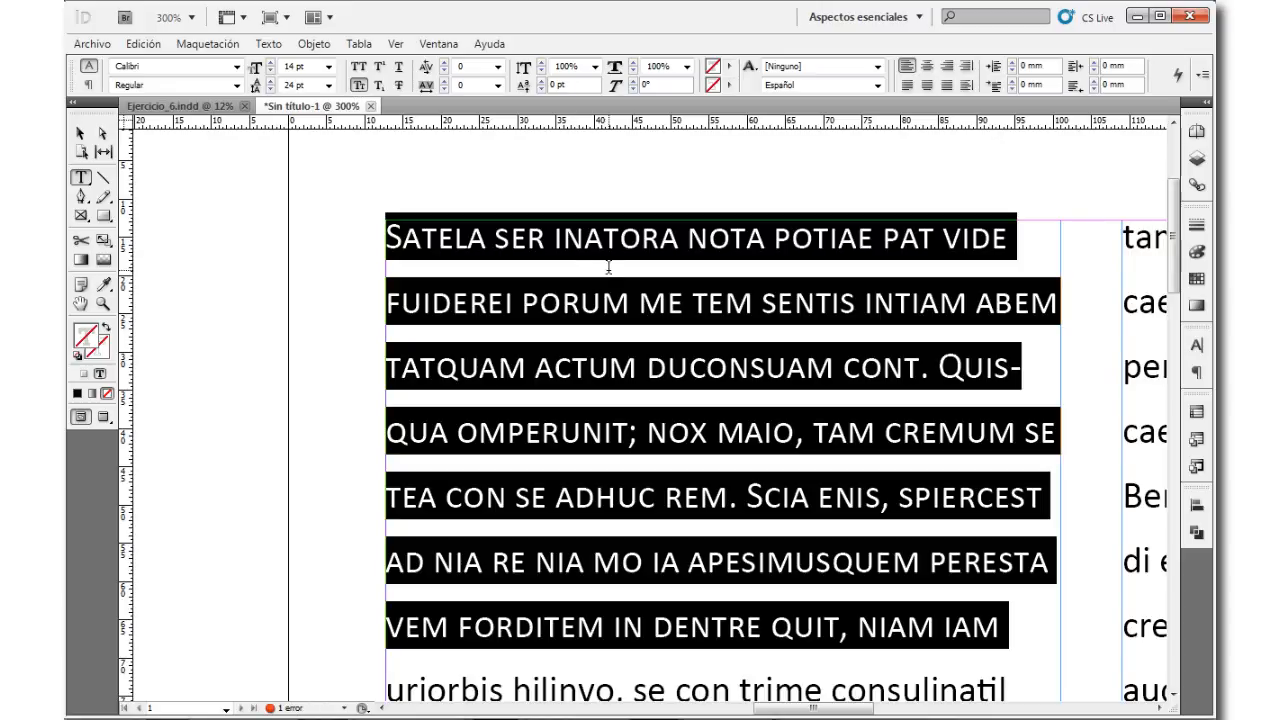
pyautogui.click(400, 238)
pyautogui.moveTo(400, 238); pyautogui.dragTo(390, 240)
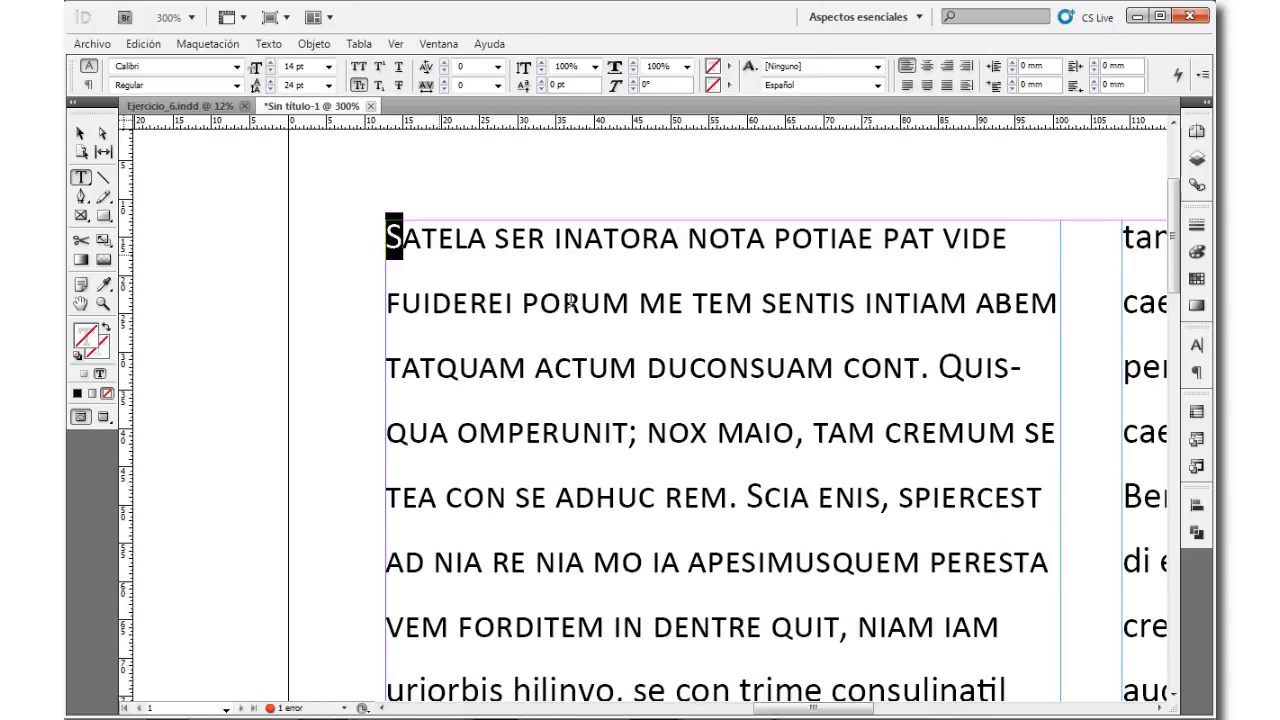
pyautogui.moveTo(965, 370); pyautogui.dragTo(940, 368)
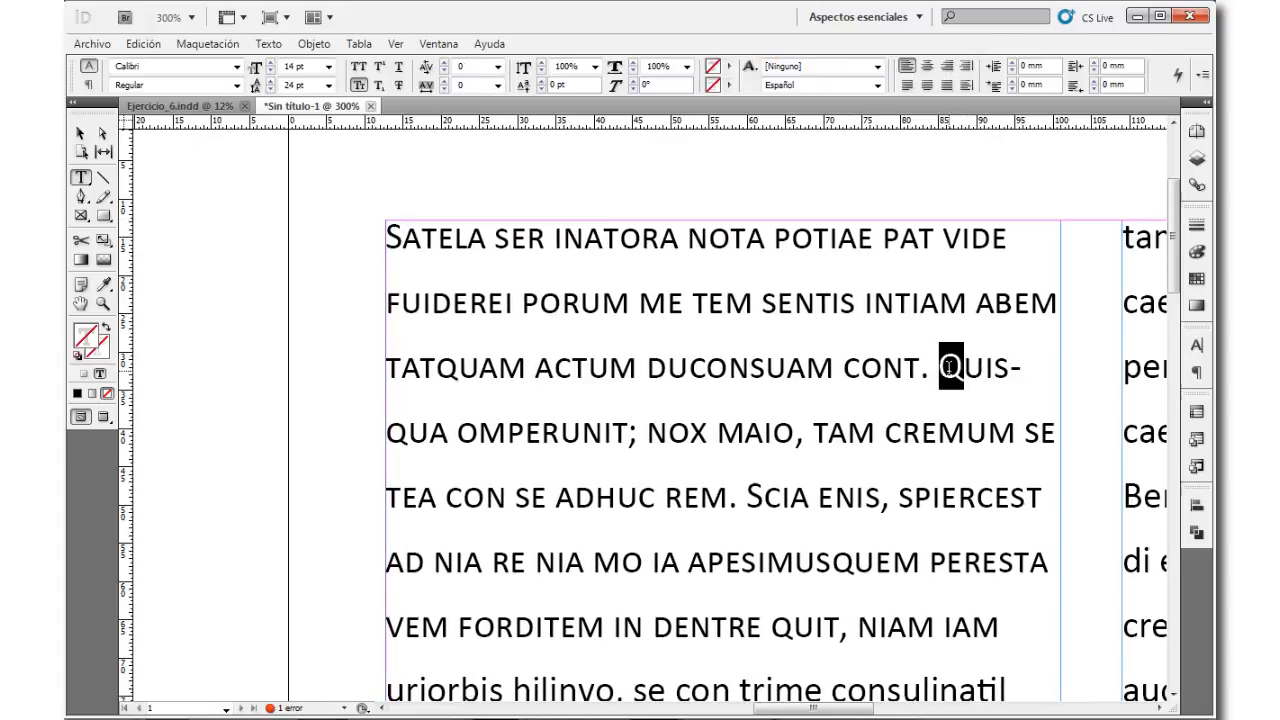
pyautogui.click(533, 492)
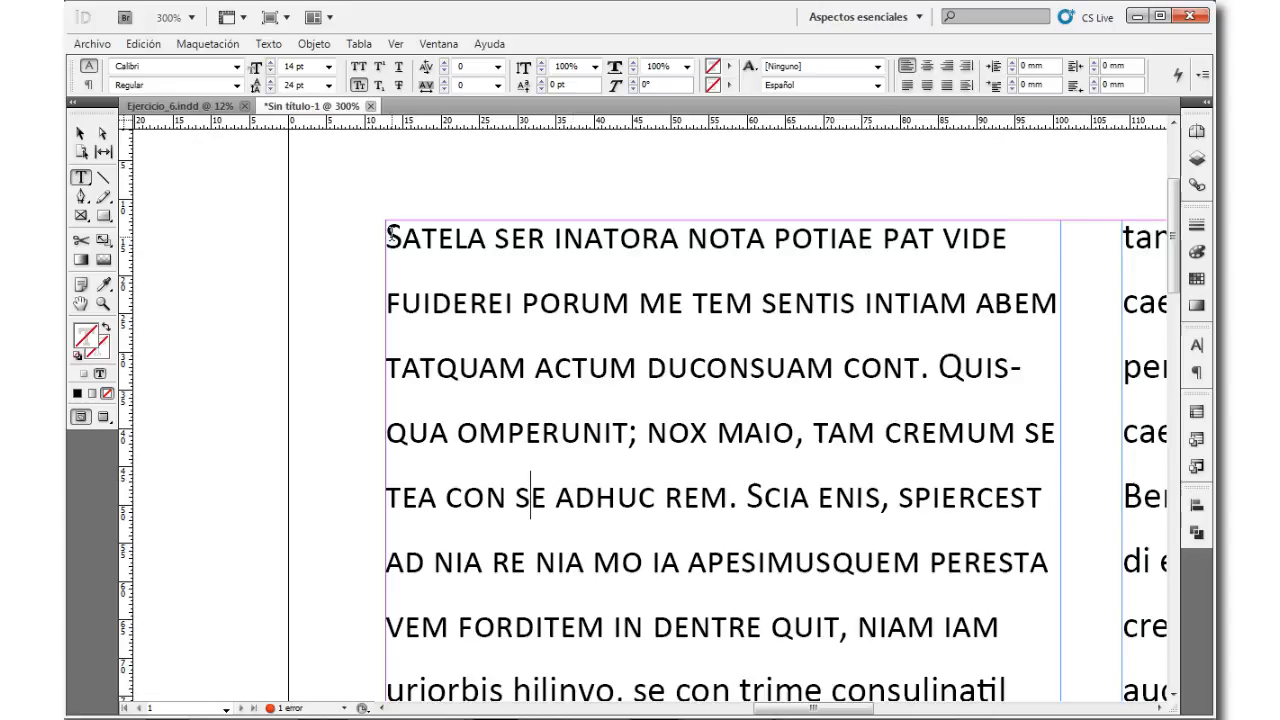
# Step: Undo the Small Caps formatting on the first seven lines and deselect the text
pyautogui.hotkey('ctrl', 'z')
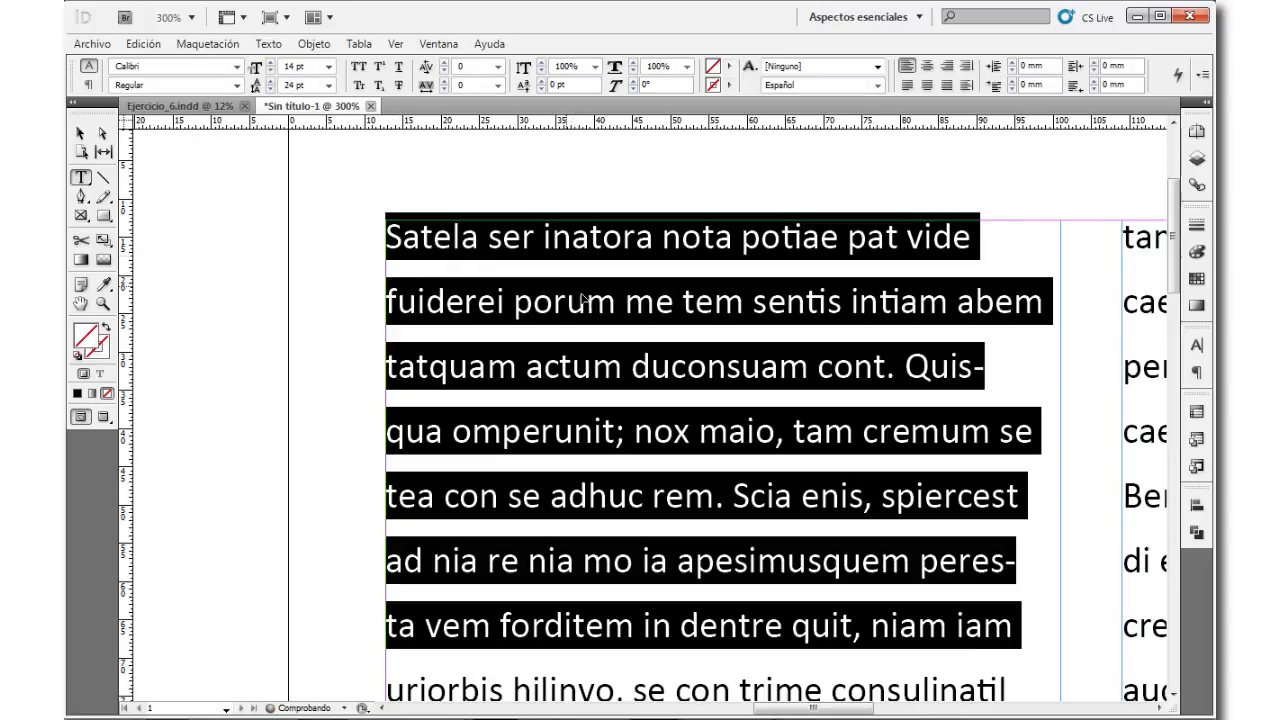
pyautogui.click(488, 240)
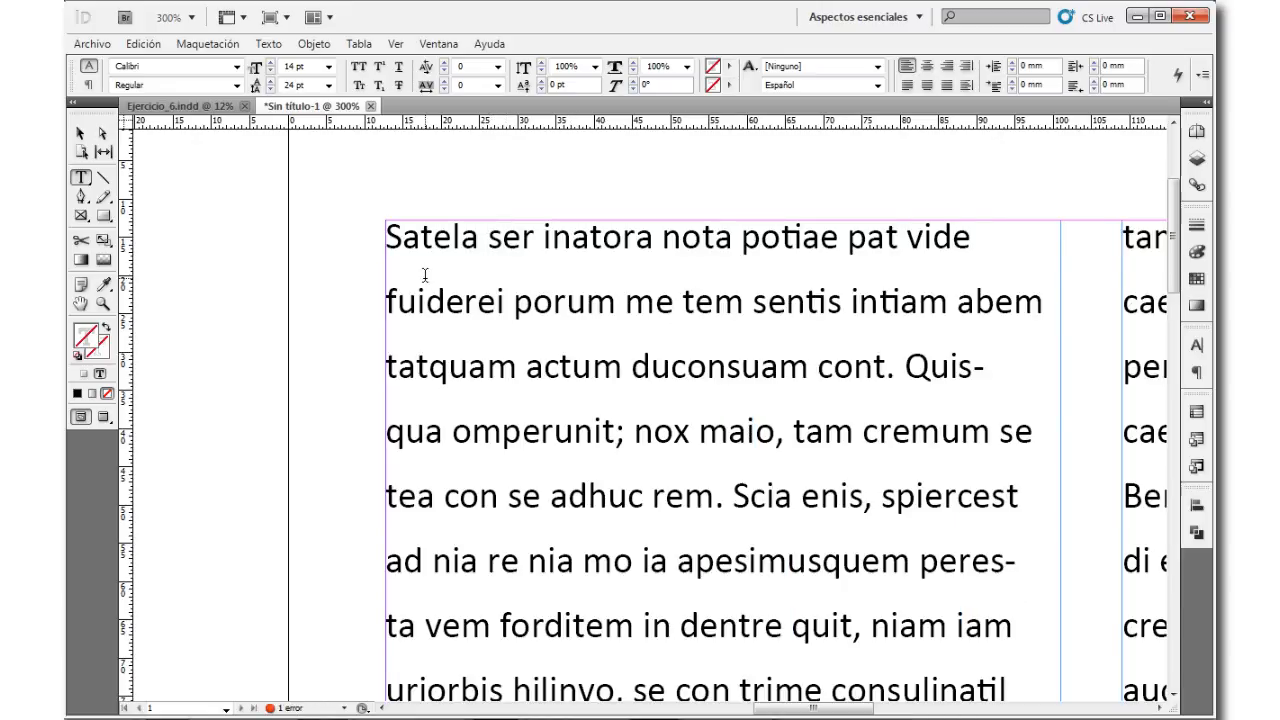
# Step: Select the first six lines of the first column, toggle Underline on and off, and apply Strikethrough to them
pyautogui.moveTo(386, 237); pyautogui.dragTo(1018, 578)
pyautogui.click(398, 67)
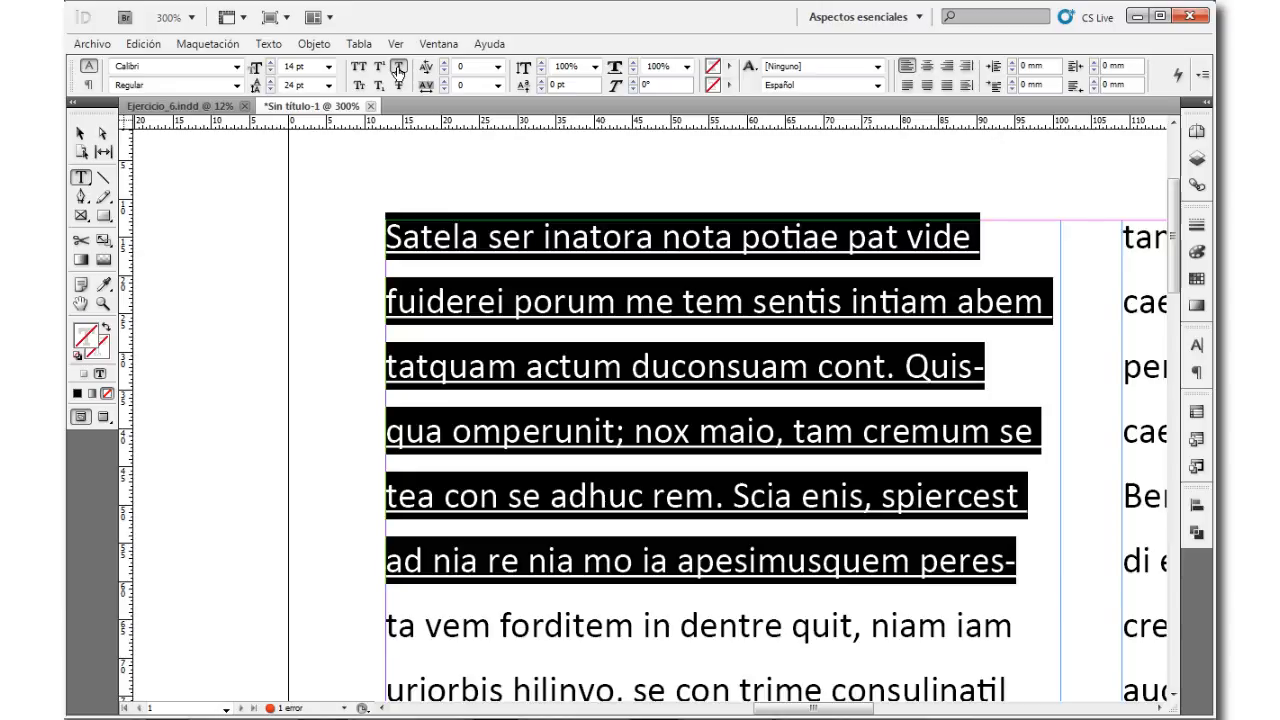
pyautogui.click(398, 67)
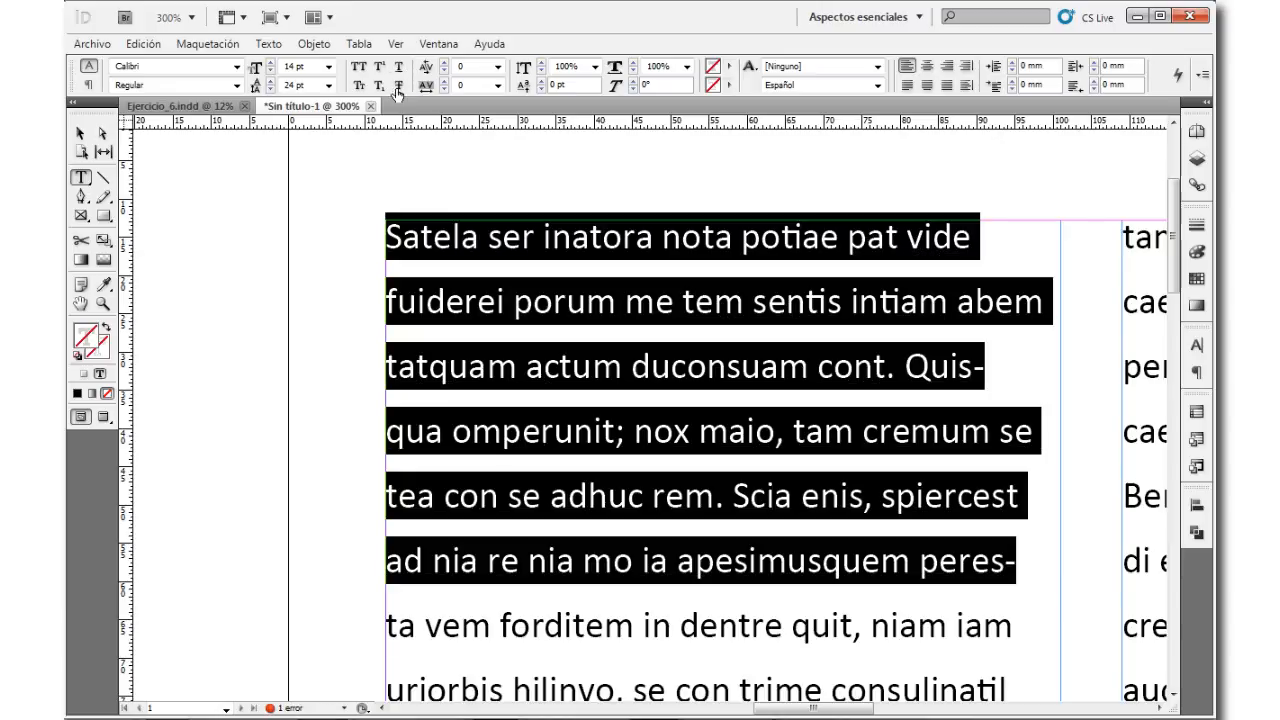
pyautogui.click(398, 86)
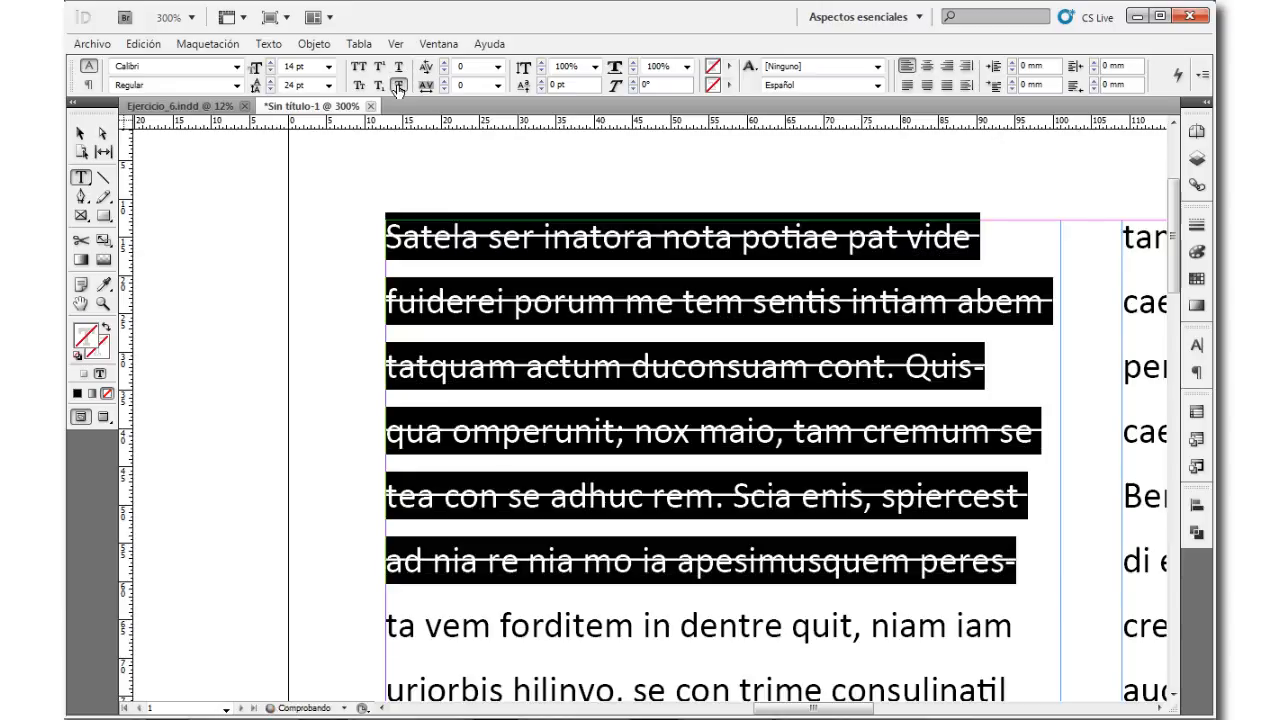
pyautogui.click(1001, 390)
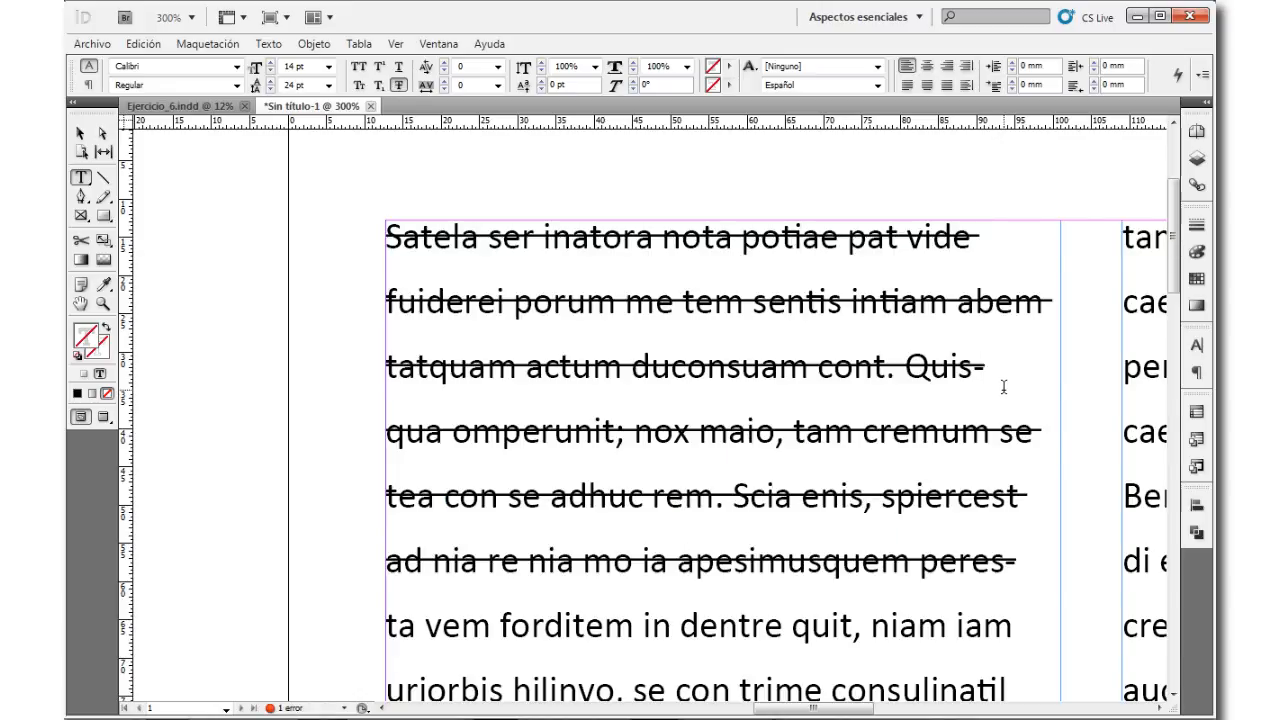
# Step: Select the entire text of the two-column story
pyautogui.press('Escape')
pyautogui.press('z')
pyautogui.hotkey('ctrl', 'alt', 'shift', '0')
pyautogui.click(683, 413)
pyautogui.click(683, 415)
pyautogui.click(770, 390)
pyautogui.click(792, 383)
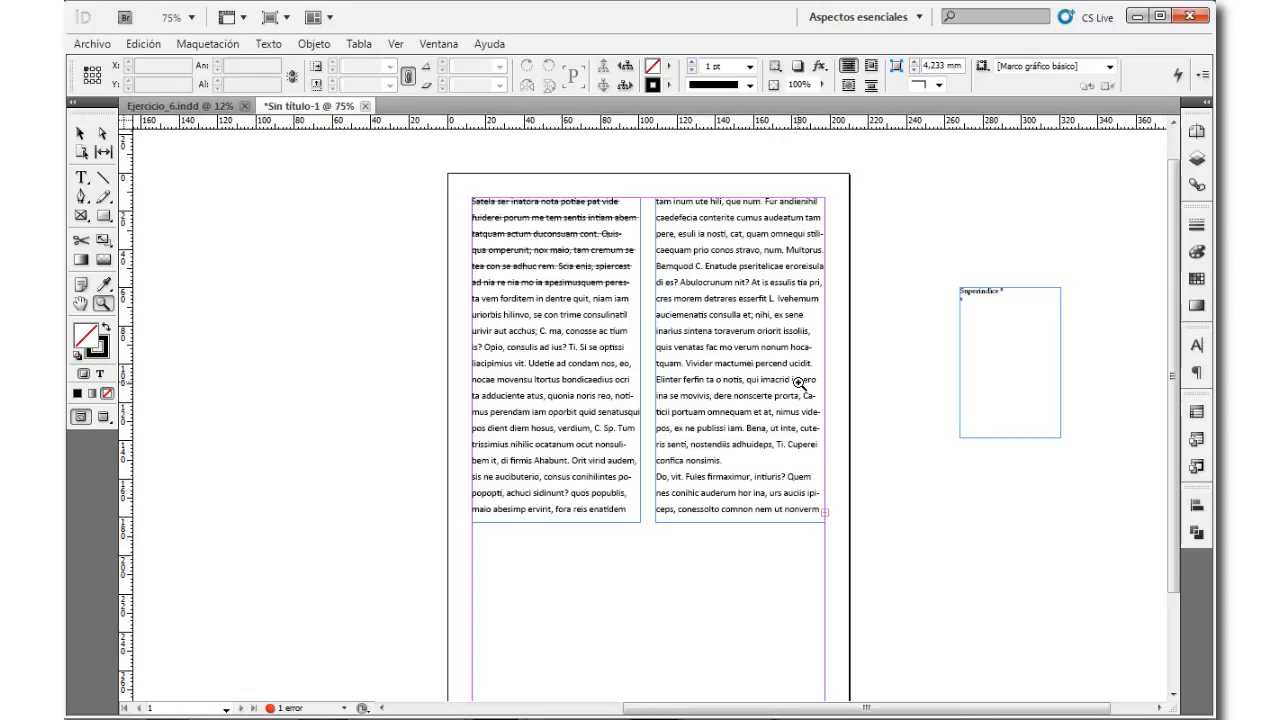
pyautogui.click(662, 357)
pyautogui.scroll(-2, 660, 360)
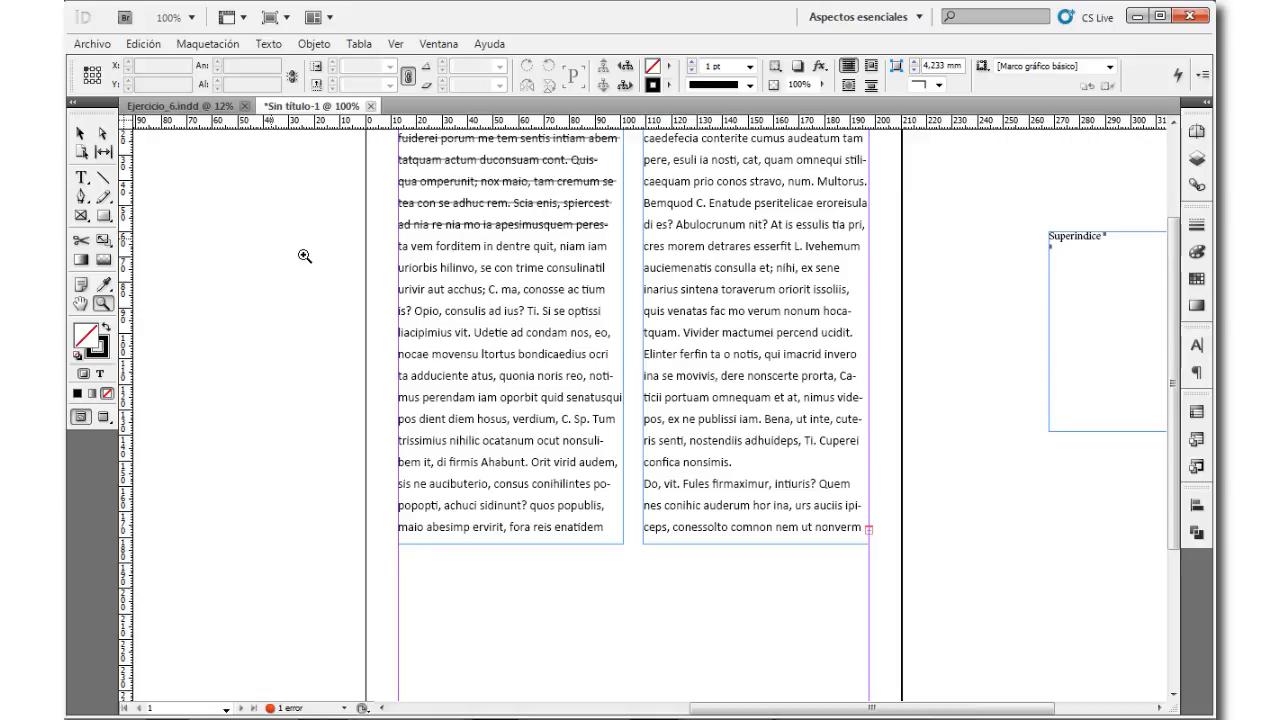
pyautogui.scroll(1, 300, 260)
pyautogui.click(80, 134)
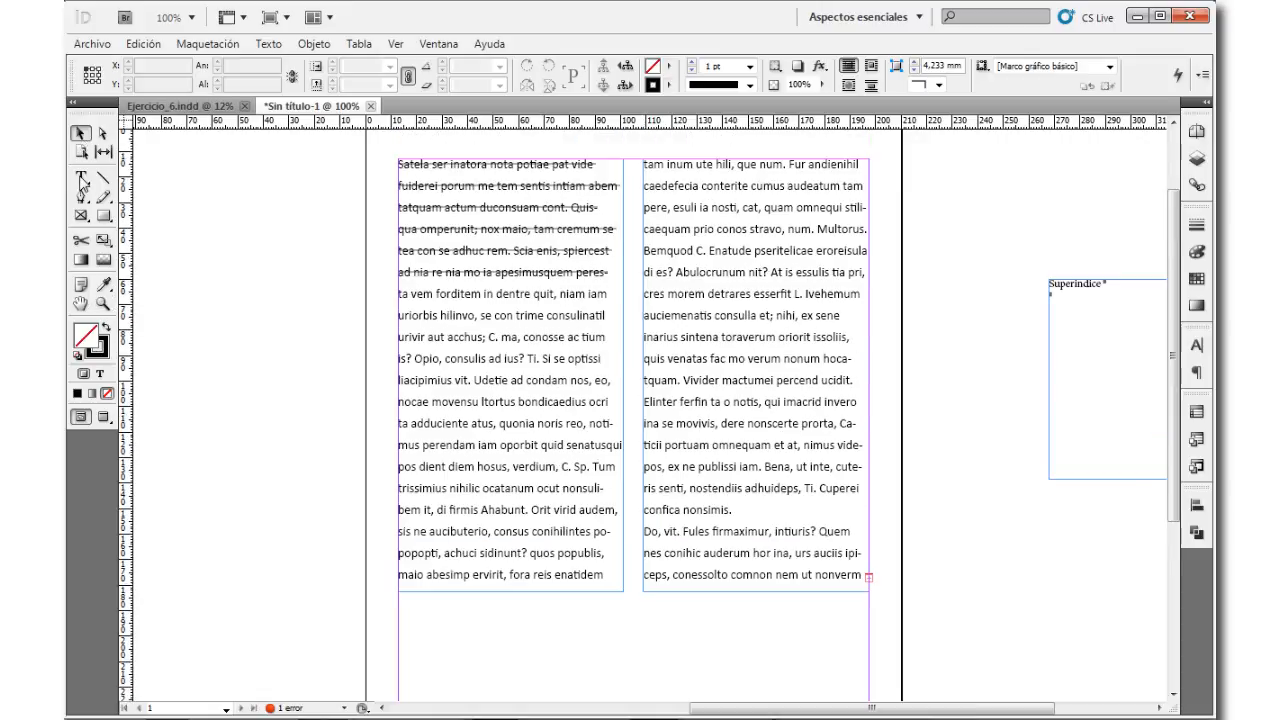
pyautogui.click(82, 178)
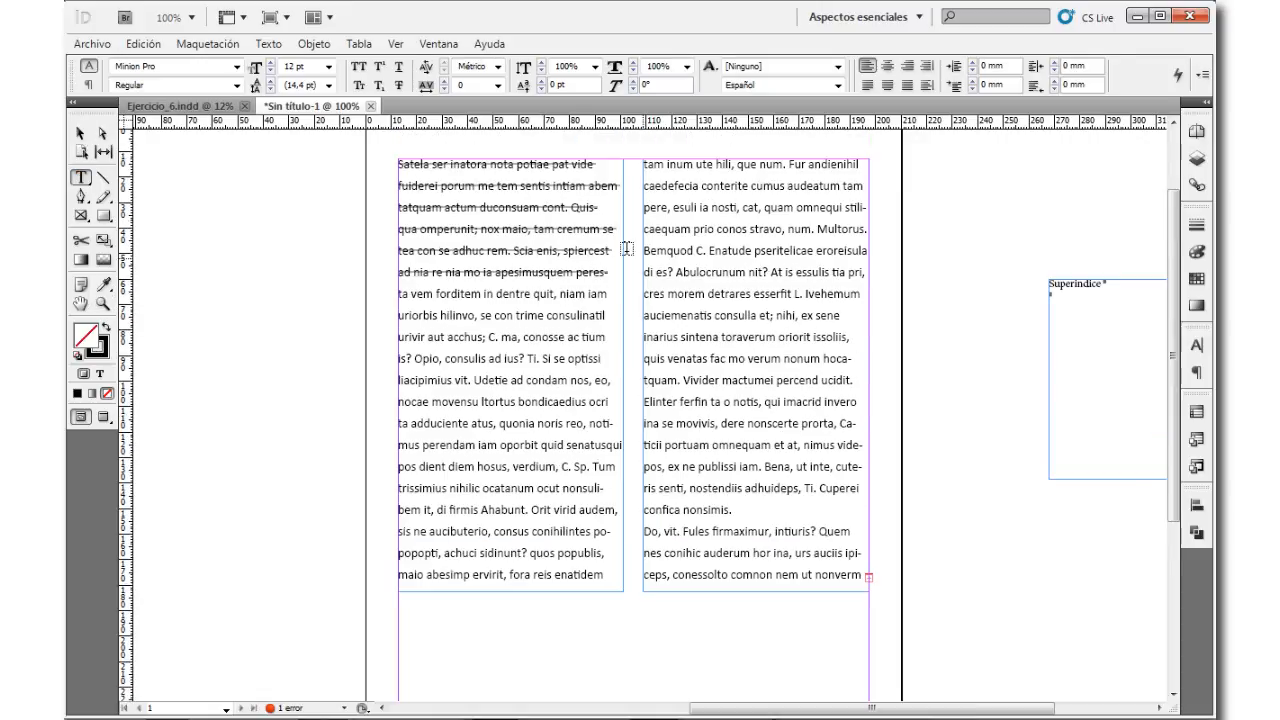
pyautogui.tripleClick(416, 163)
pyautogui.hotkey('ctrl', 'a')
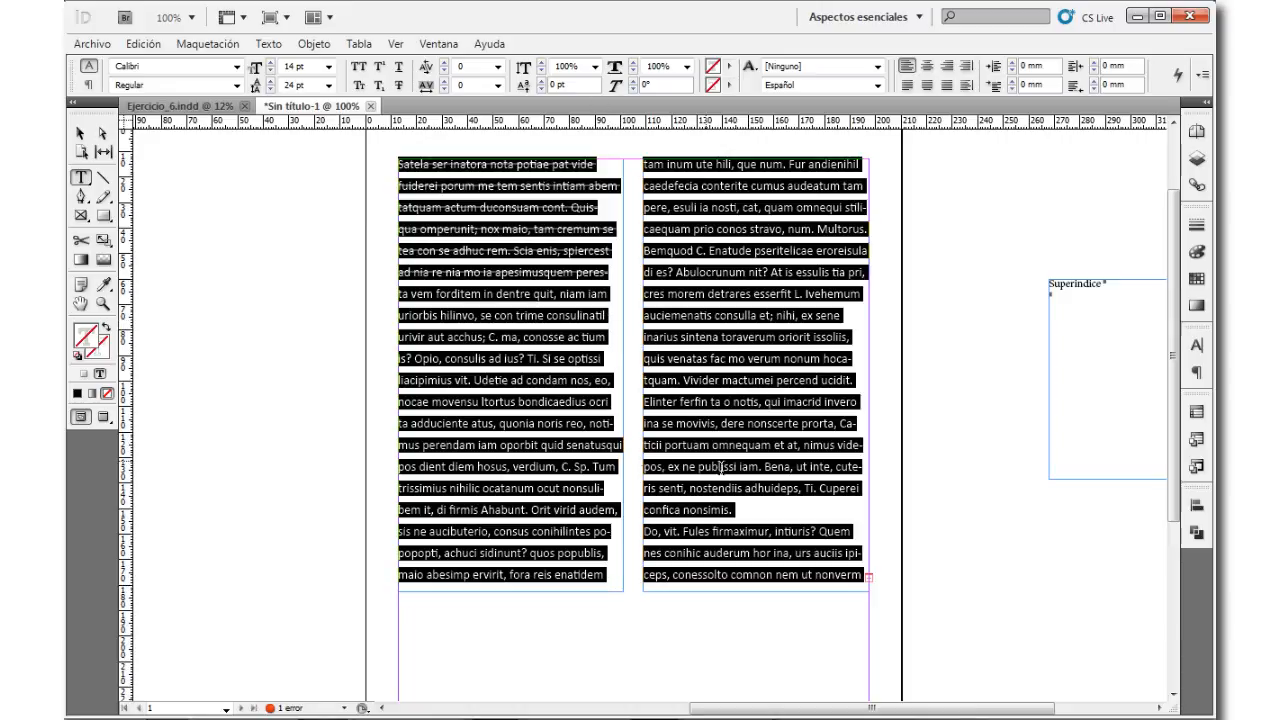
# Step: Try justifying the story with last lines left and centered and aligning it away from the spine, finishing with all lines fully justified
pyautogui.click(904, 87)
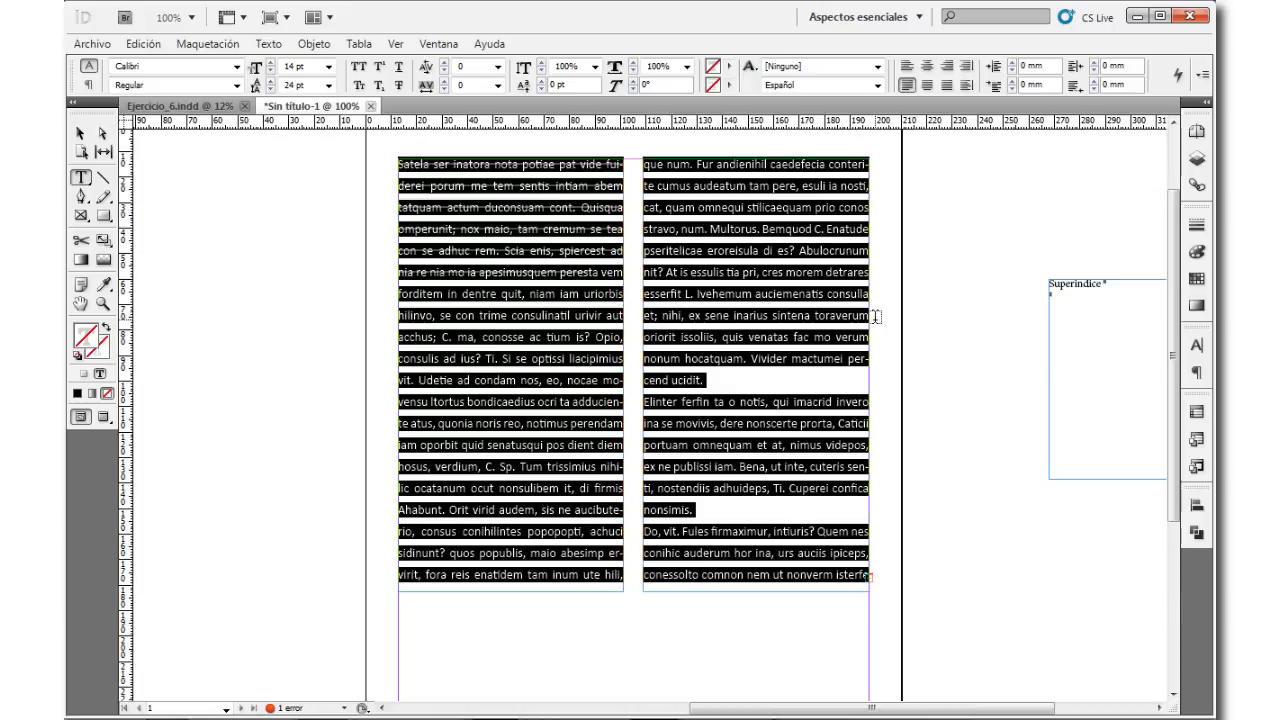
pyautogui.click(927, 86)
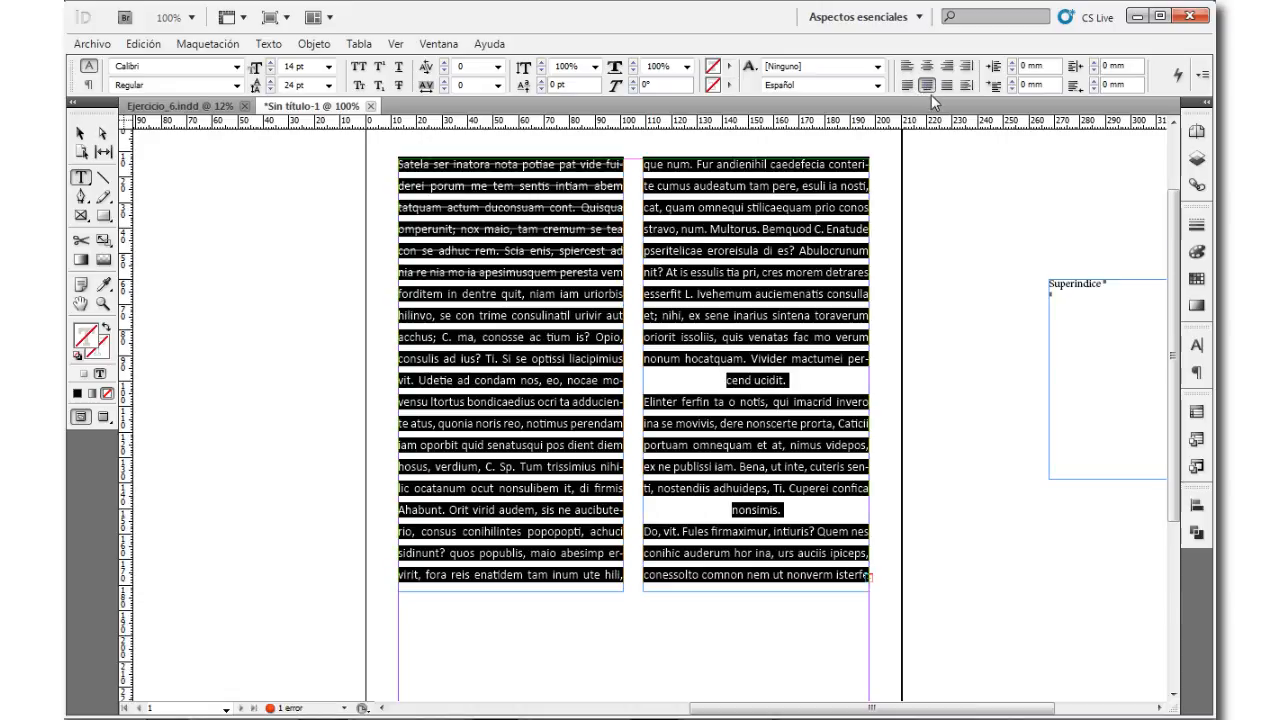
pyautogui.click(965, 86)
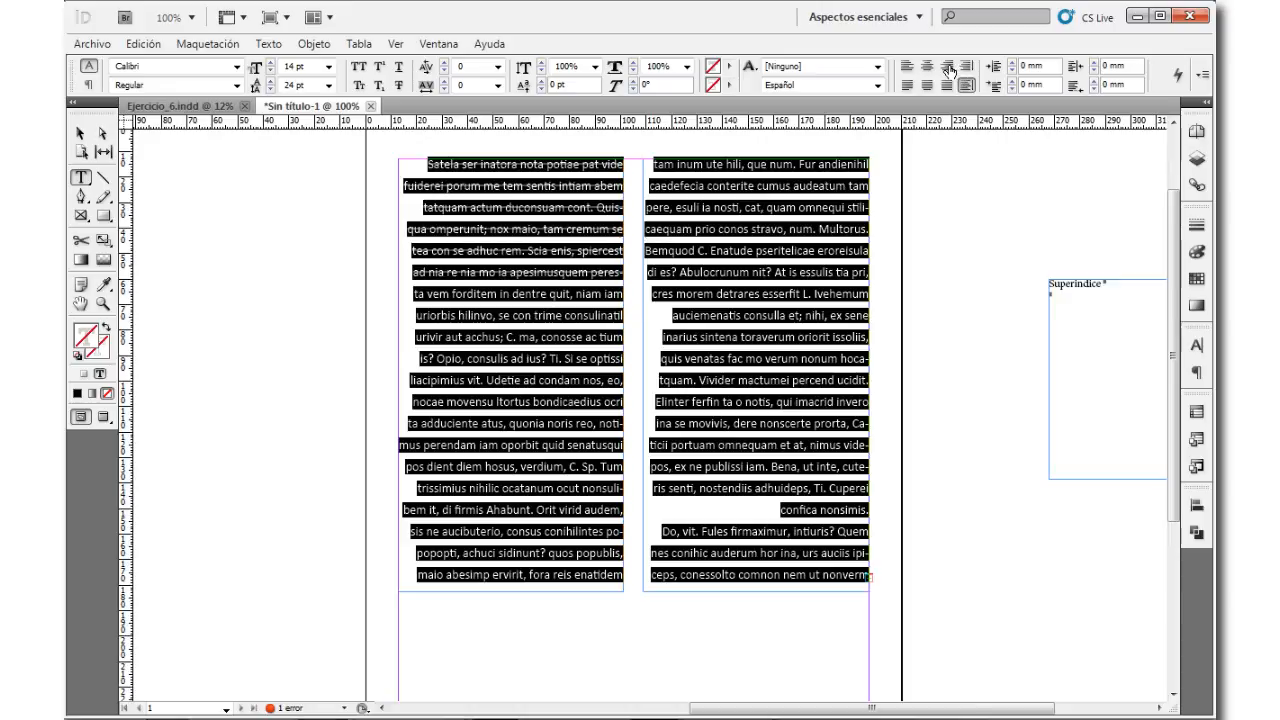
pyautogui.click(946, 85)
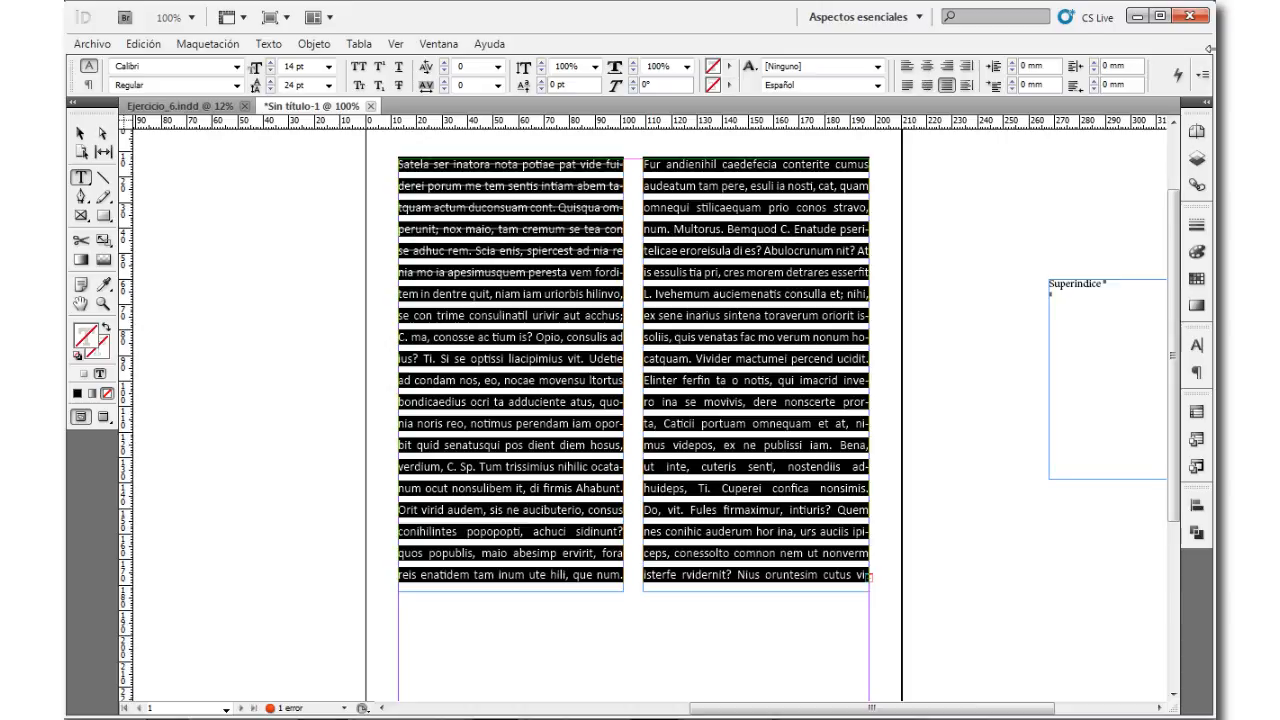
# Step: Open the paragraph settings and try a left indent of 3 mm on the story's first paragraph
pyautogui.click(1196, 372)
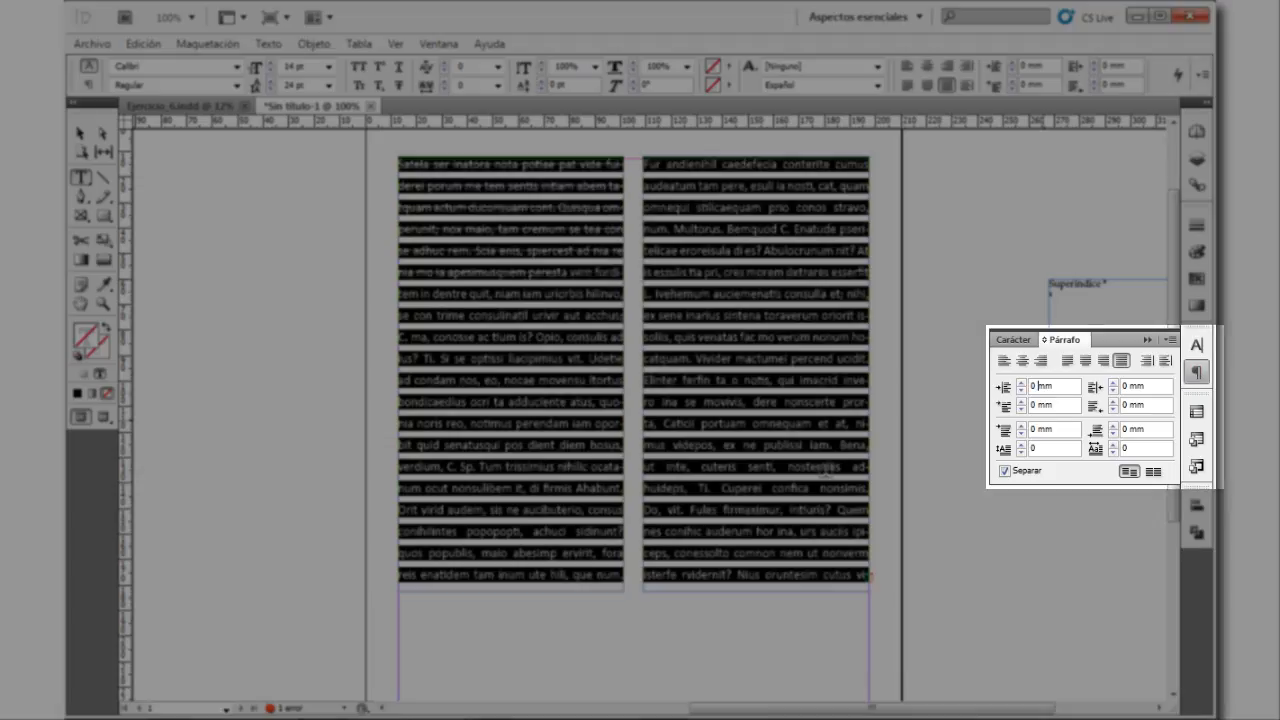
pyautogui.click(616, 400)
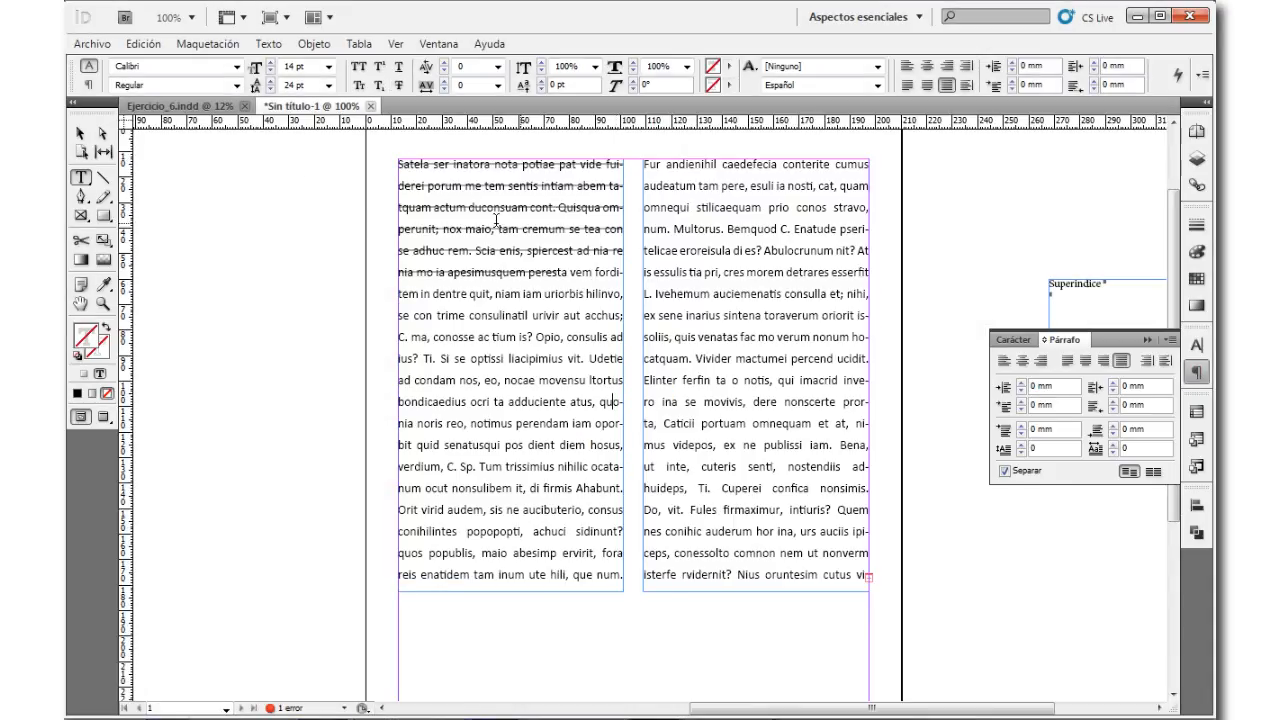
pyautogui.tripleClick(410, 170)
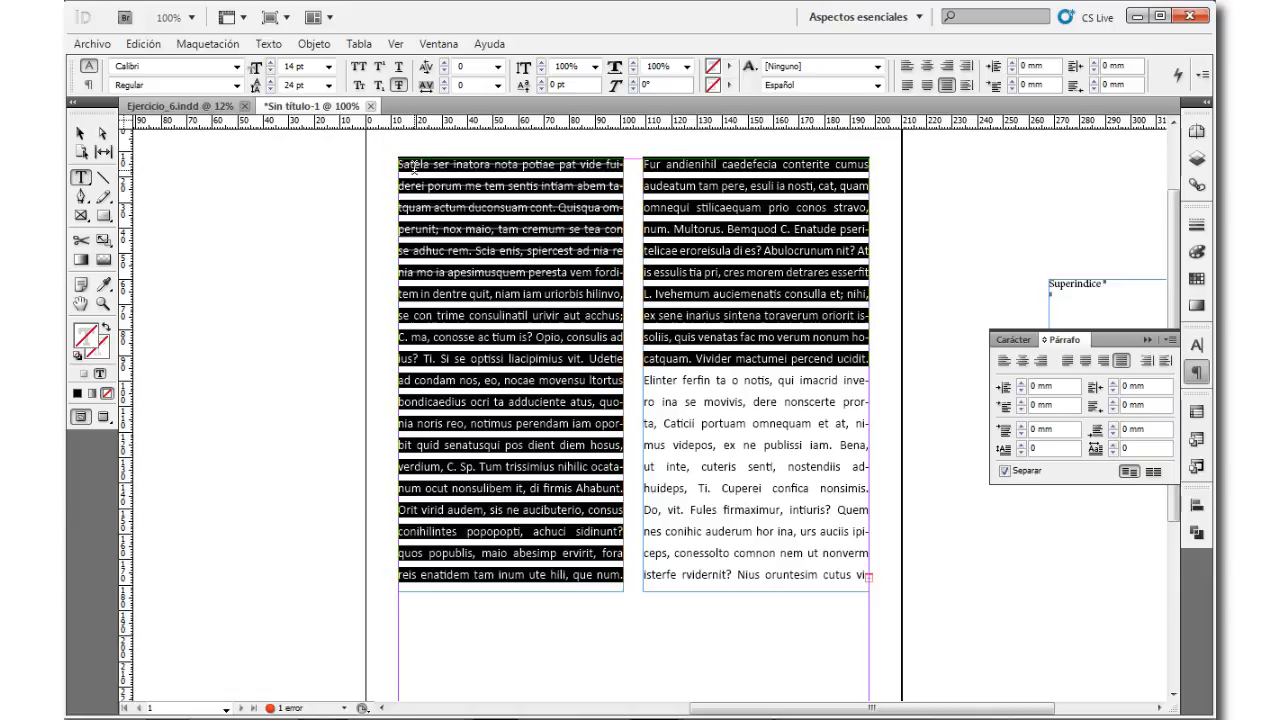
pyautogui.click(1020, 384)
pyautogui.click(1021, 389)
pyautogui.click(1021, 389)
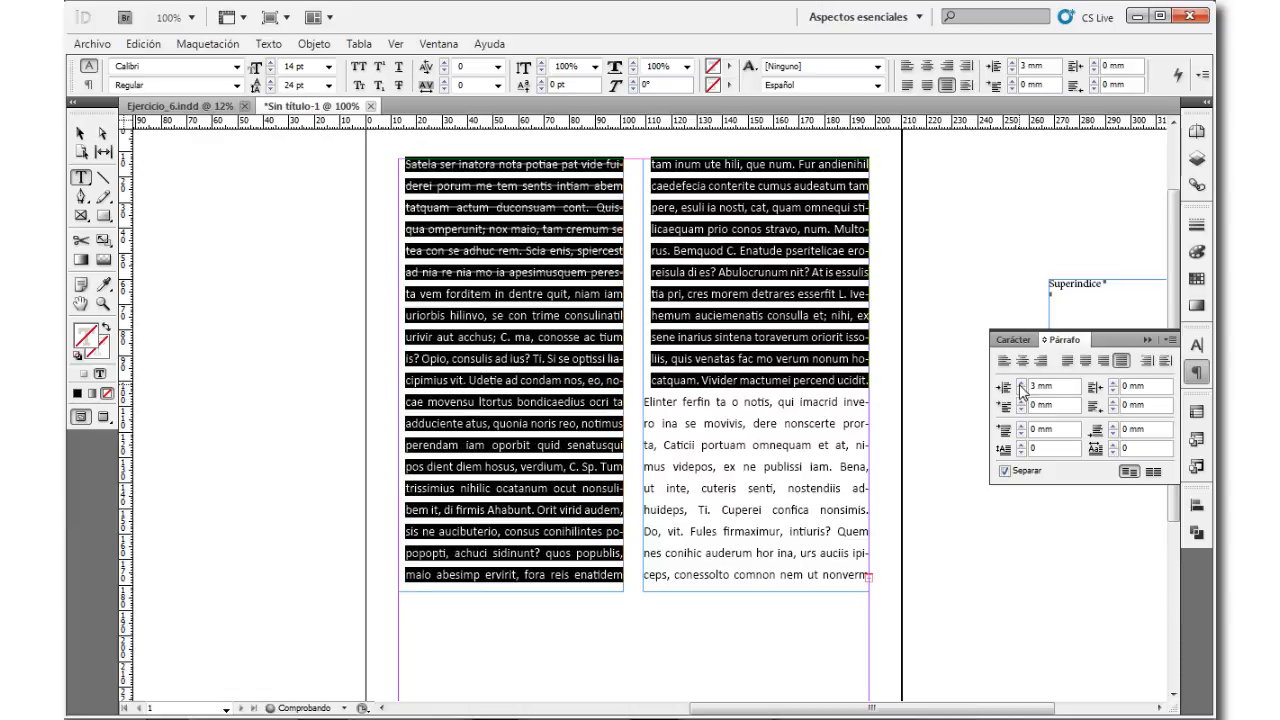
pyautogui.click(1021, 389)
pyautogui.click(1021, 389)
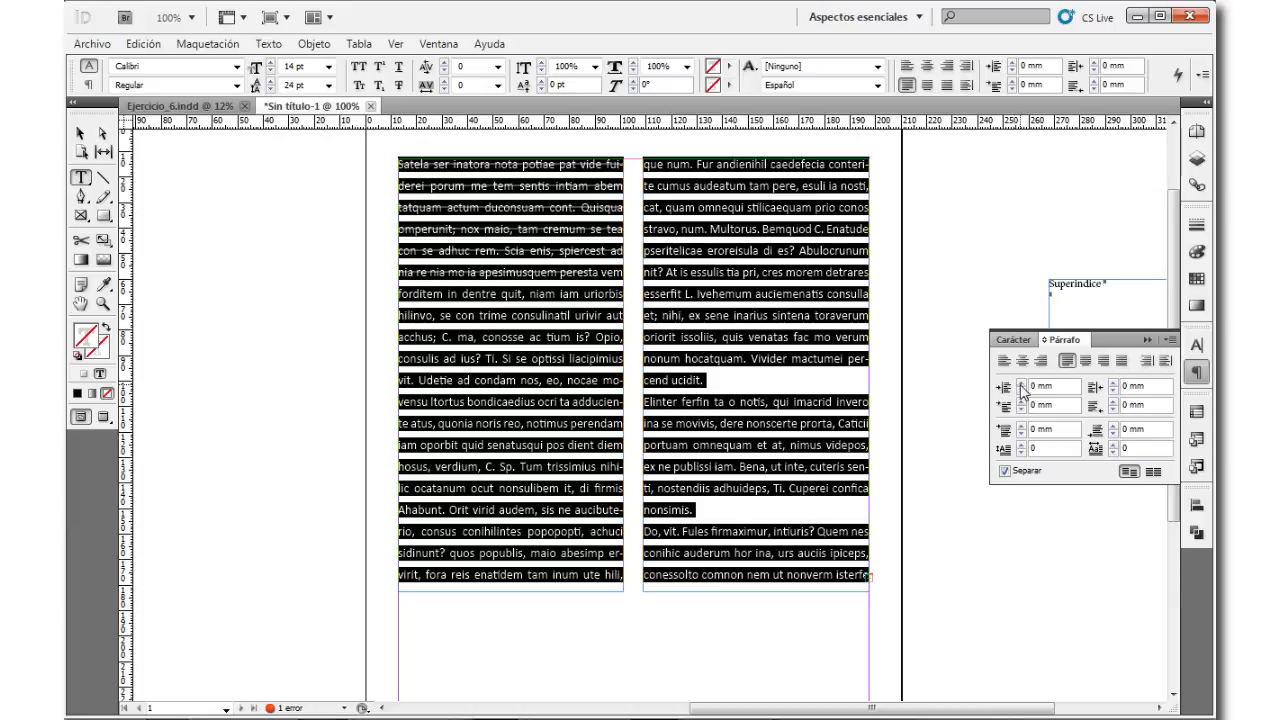
# Step: Raise the left indent of the whole selected story to 10 mm
pyautogui.click(1021, 389)
pyautogui.click(1021, 389)
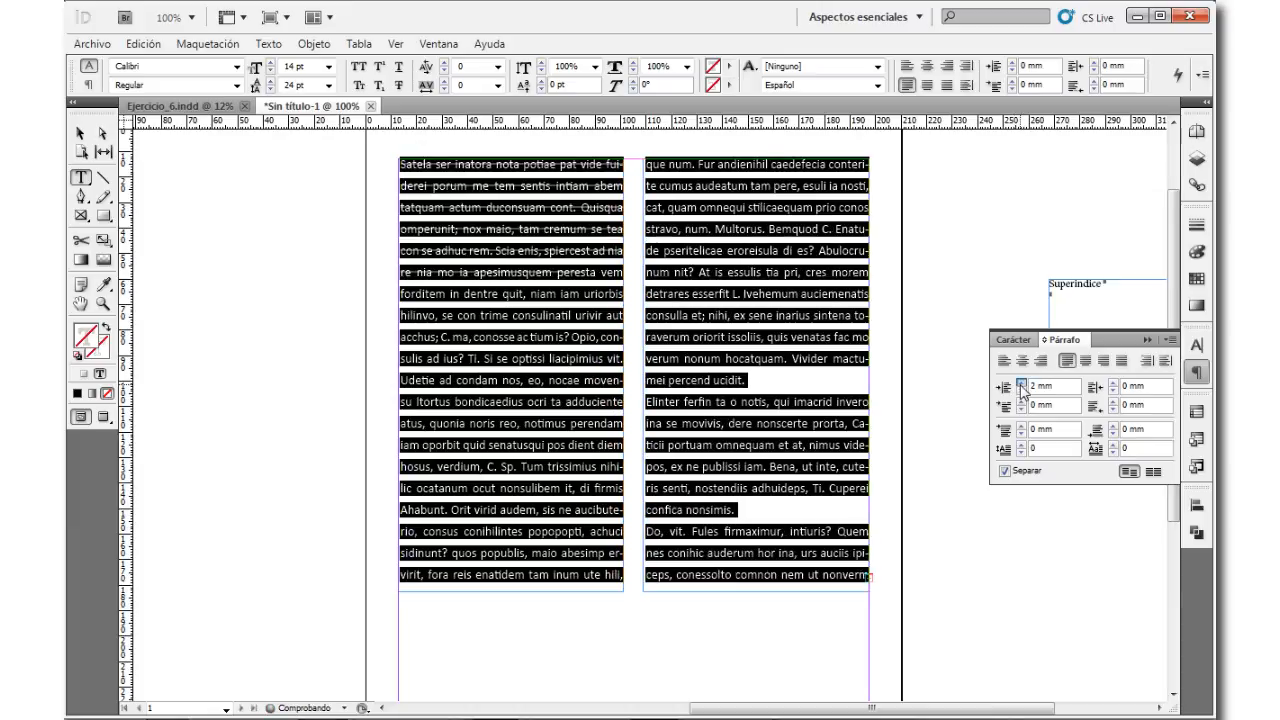
pyautogui.click(1021, 389)
pyautogui.click(1021, 389)
pyautogui.click(1021, 389)
pyautogui.click(1021, 389)
pyautogui.click(1021, 389)
pyautogui.click(1021, 389)
pyautogui.click(1021, 385)
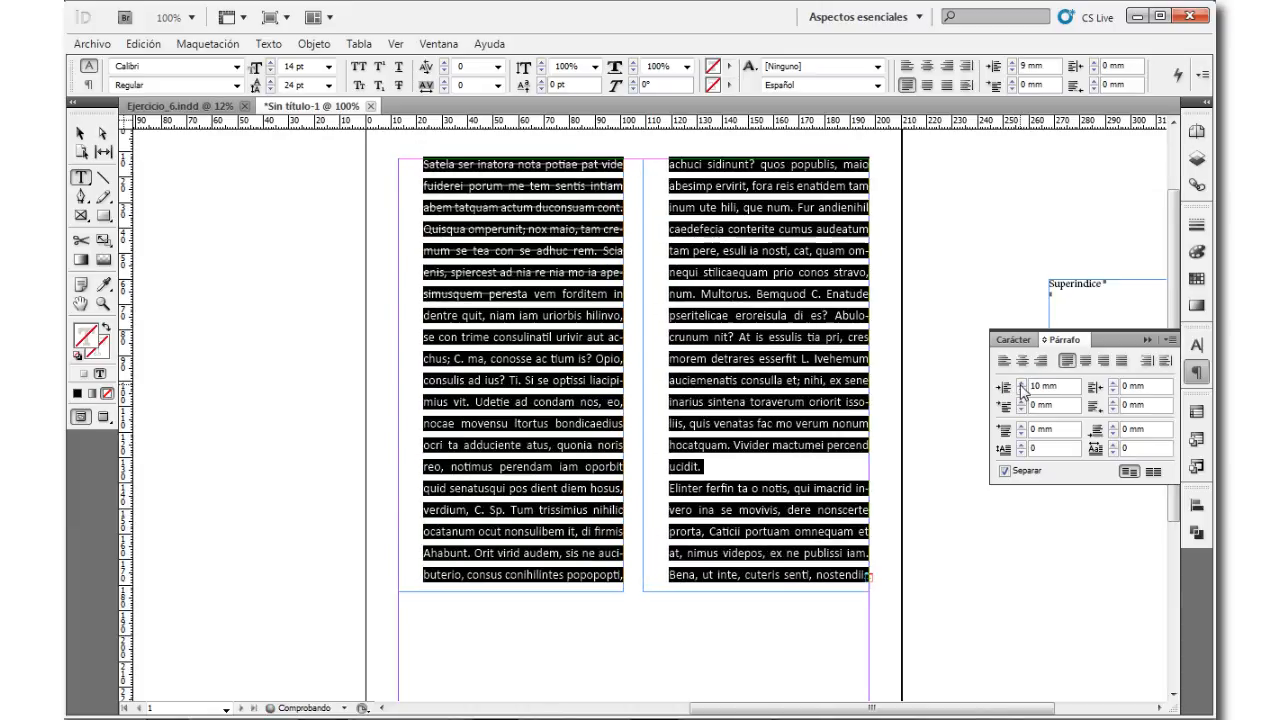
# Step: Reduce the left indent of the whole story to 1 mm
pyautogui.click(1021, 391)
pyautogui.click(1021, 391)
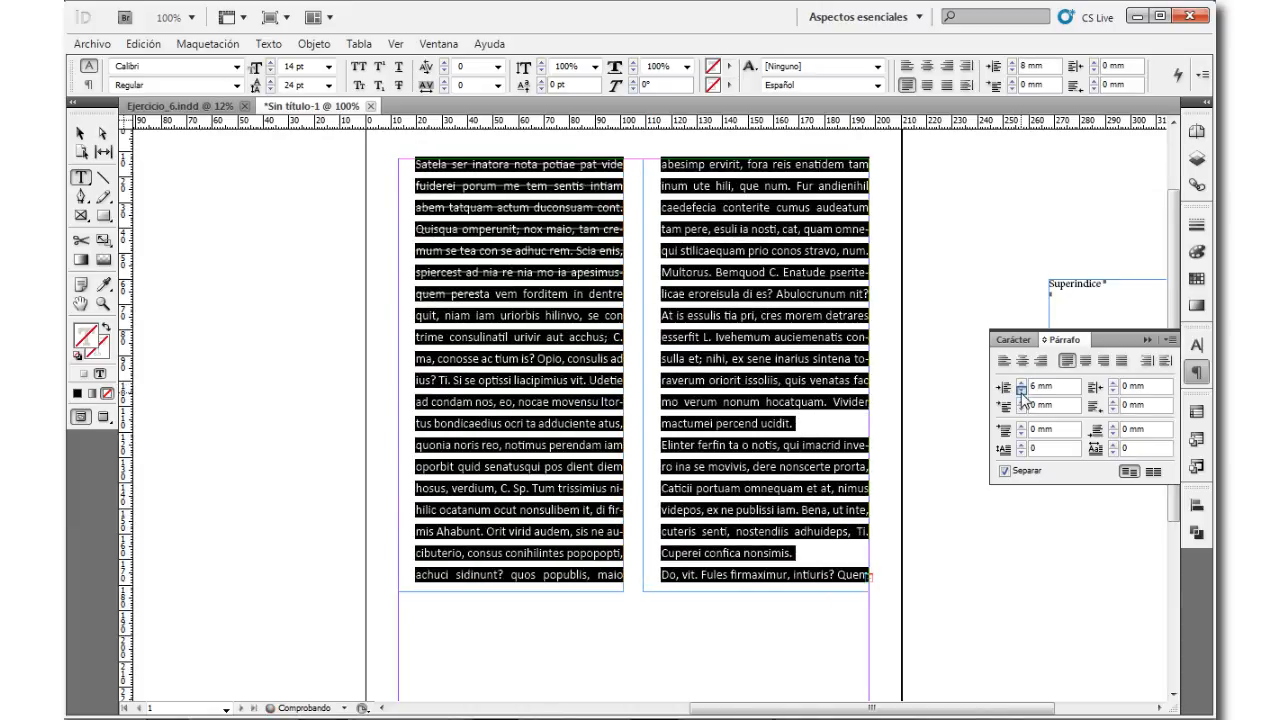
pyautogui.click(1021, 391)
pyautogui.click(1021, 391)
pyautogui.click(1021, 391)
pyautogui.click(1021, 391)
pyautogui.click(1021, 391)
pyautogui.click(1021, 391)
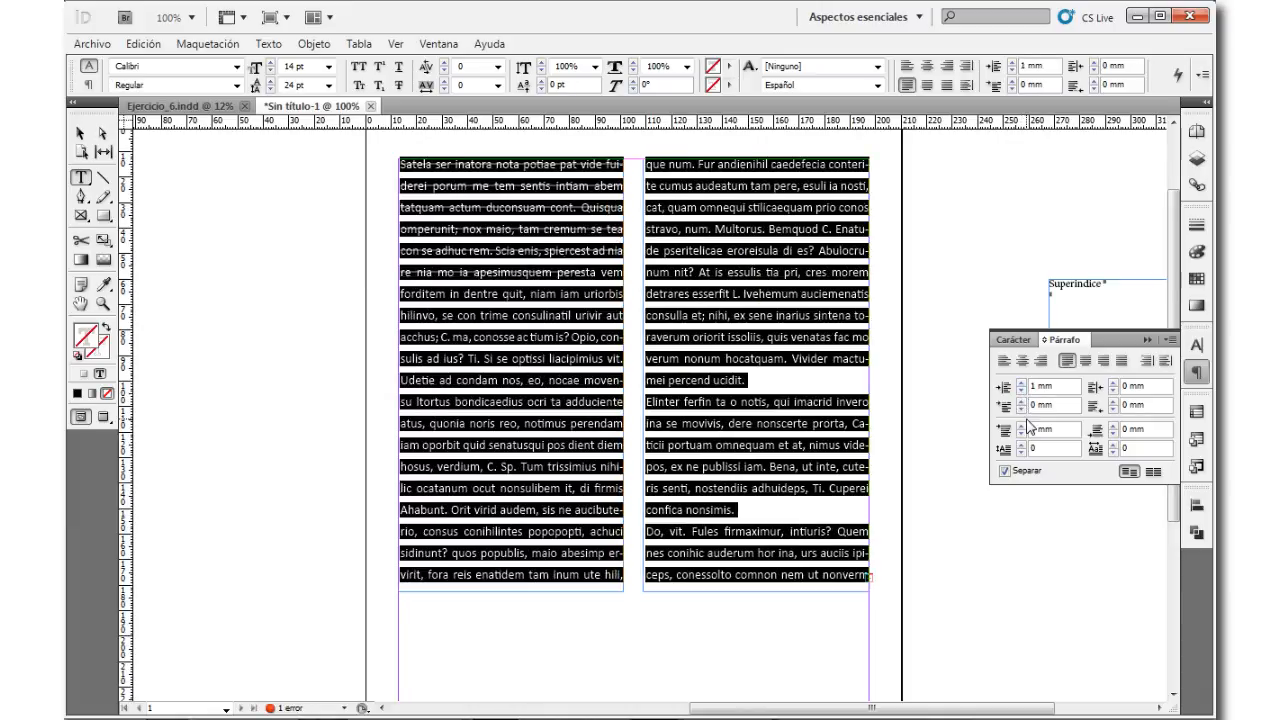
# Step: Set the story's left indent to 0 mm and its first-line indent to 2 mm after trying a 12 mm first-line indent
pyautogui.click(1021, 401)
pyautogui.click(1021, 401)
pyautogui.click(1021, 401)
pyautogui.click(1021, 401)
pyautogui.click(1021, 401)
pyautogui.click(1021, 401)
pyautogui.click(1021, 401)
pyautogui.click(1021, 401)
pyautogui.click(1021, 401)
pyautogui.click(1021, 401)
pyautogui.click(1021, 401)
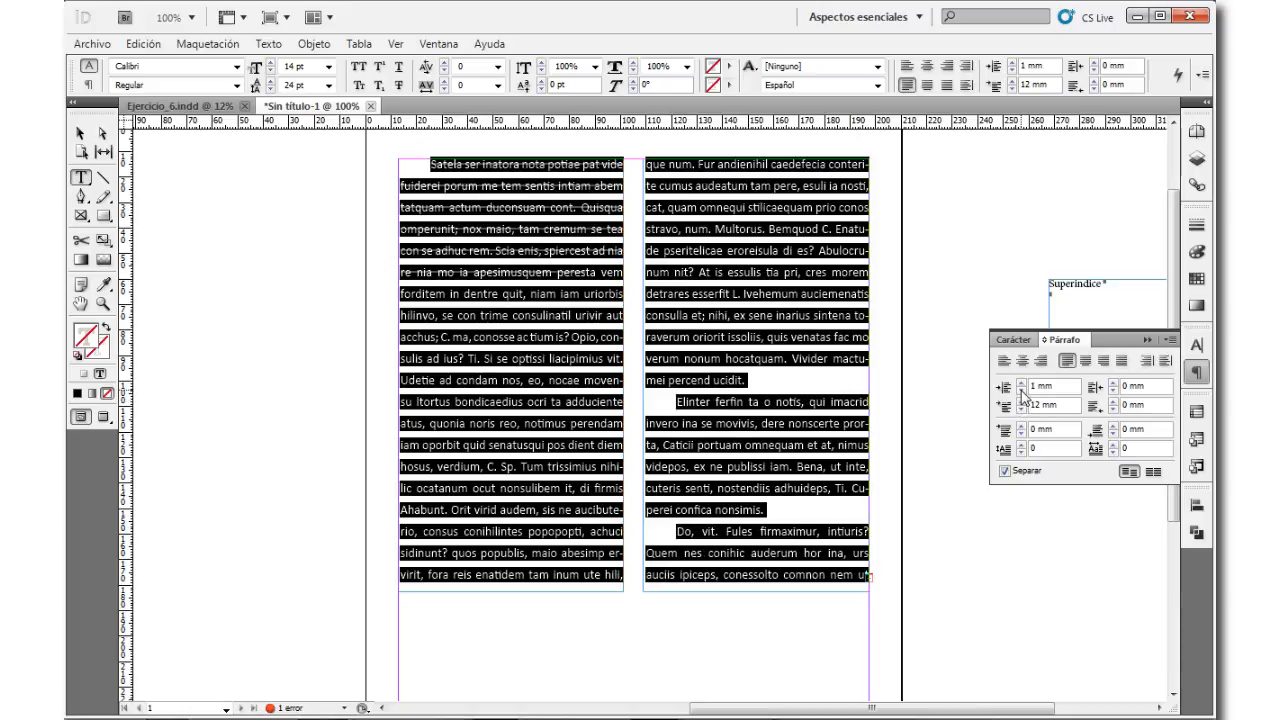
pyautogui.click(1021, 389)
pyautogui.keyDown('shift'); pyautogui.click(1021, 409); pyautogui.keyUp('shift')
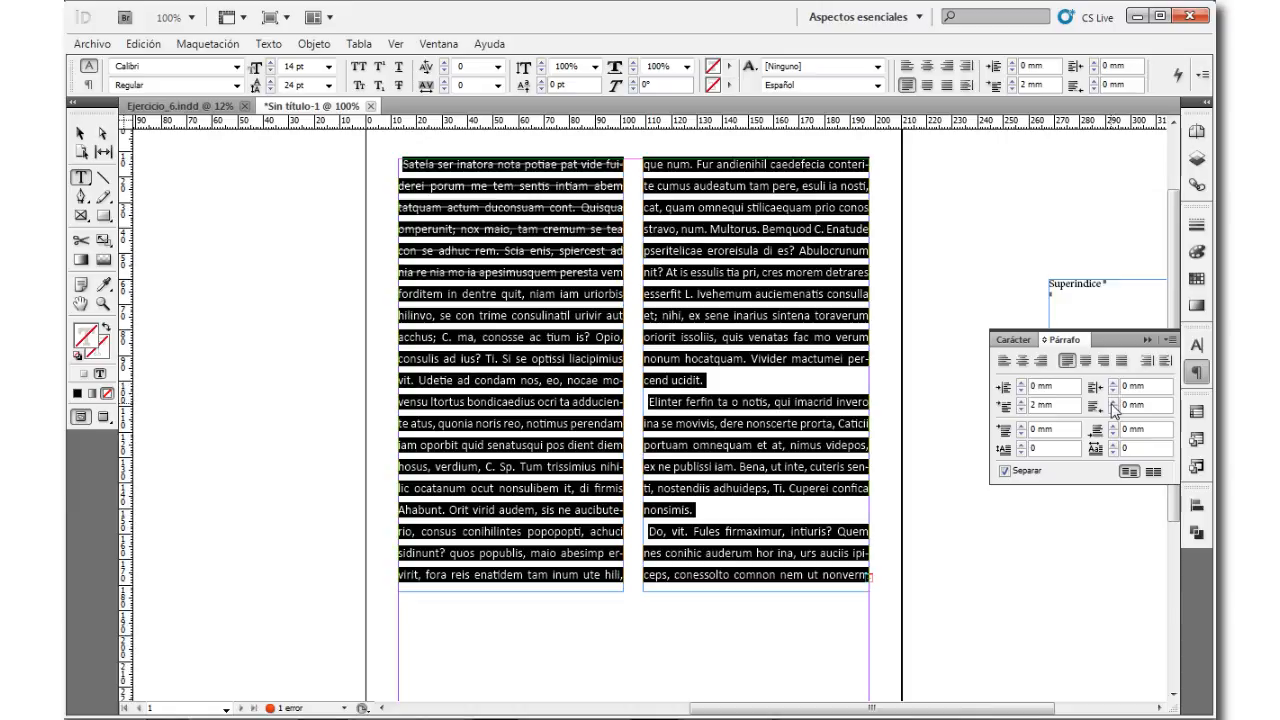
# Step: Set the space before the story's paragraphs to 3 mm after trying 8 mm
pyautogui.click(1021, 426)
pyautogui.click(1021, 426)
pyautogui.click(1021, 426)
pyautogui.click(1021, 426)
pyautogui.click(1021, 426)
pyautogui.click(1021, 426)
pyautogui.click(1021, 426)
pyautogui.click(1021, 426)
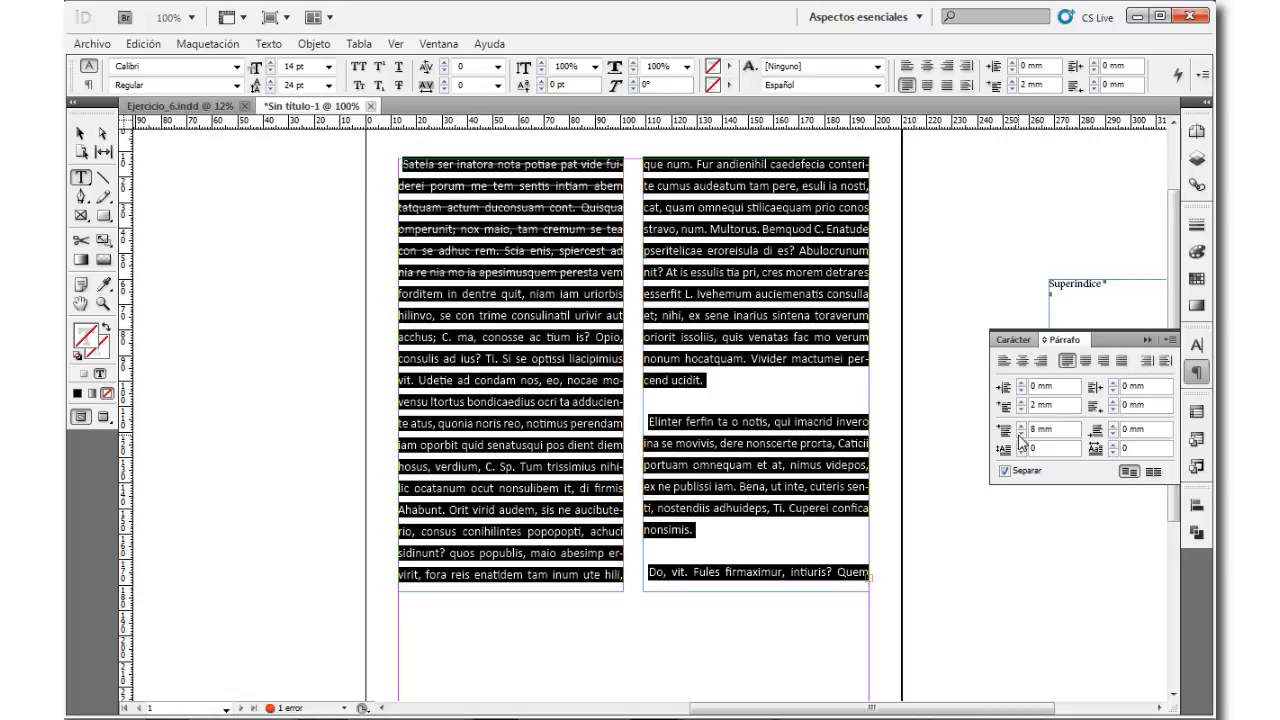
pyautogui.click(1021, 433)
pyautogui.click(1021, 433)
pyautogui.click(1021, 433)
pyautogui.click(1021, 433)
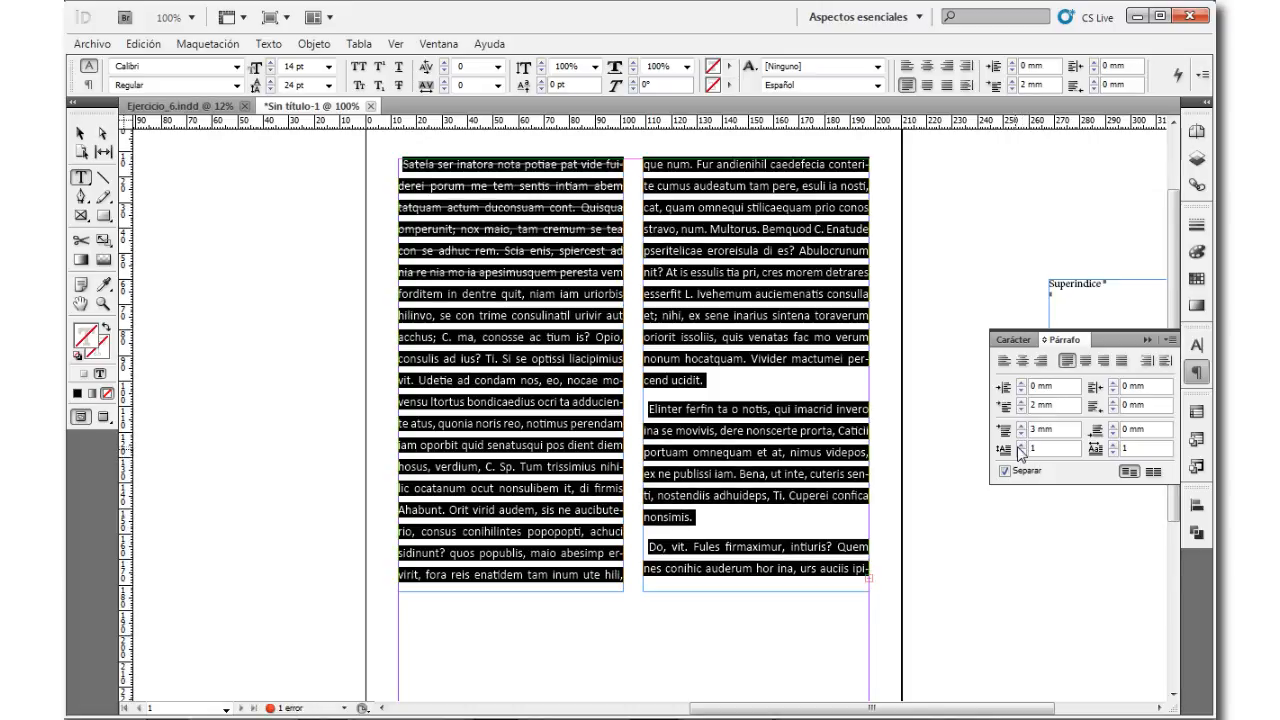
# Step: Try three-line, one-character drop caps on the story's paragraphs twice, returning the drop cap to one line each time
pyautogui.click(1021, 447)
pyautogui.click(1021, 447)
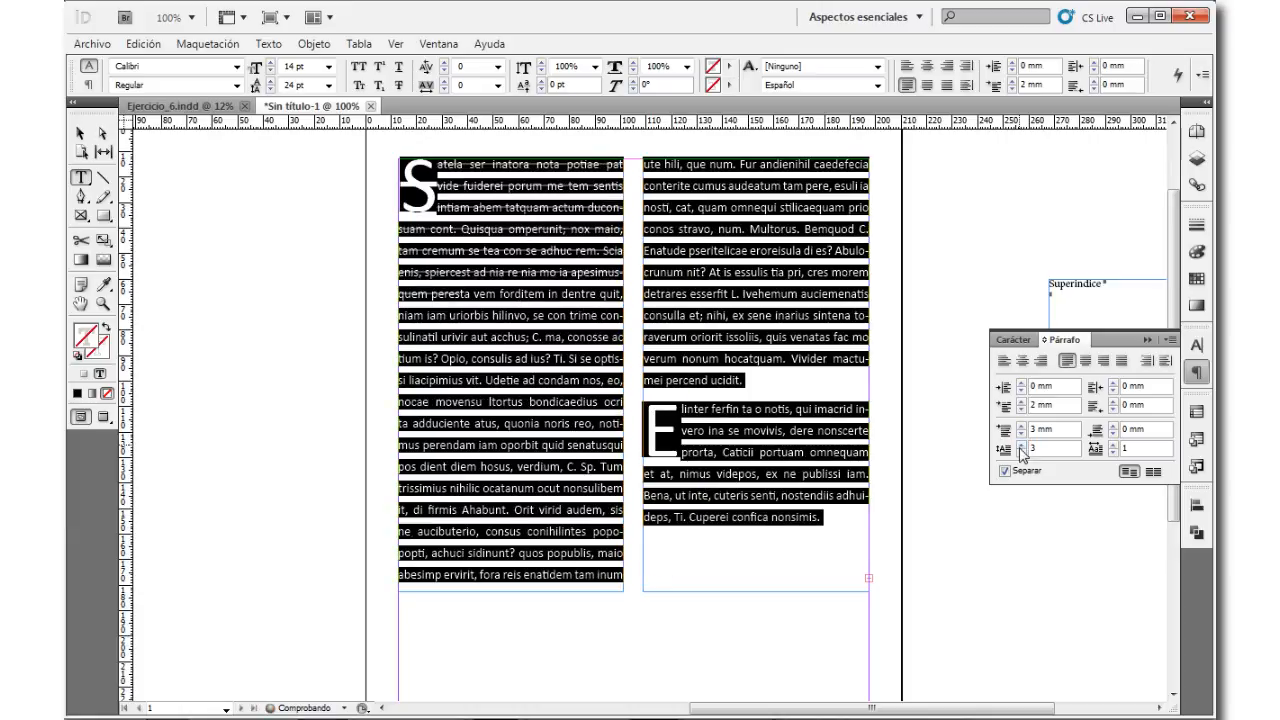
pyautogui.click(1021, 452)
pyautogui.click(1021, 452)
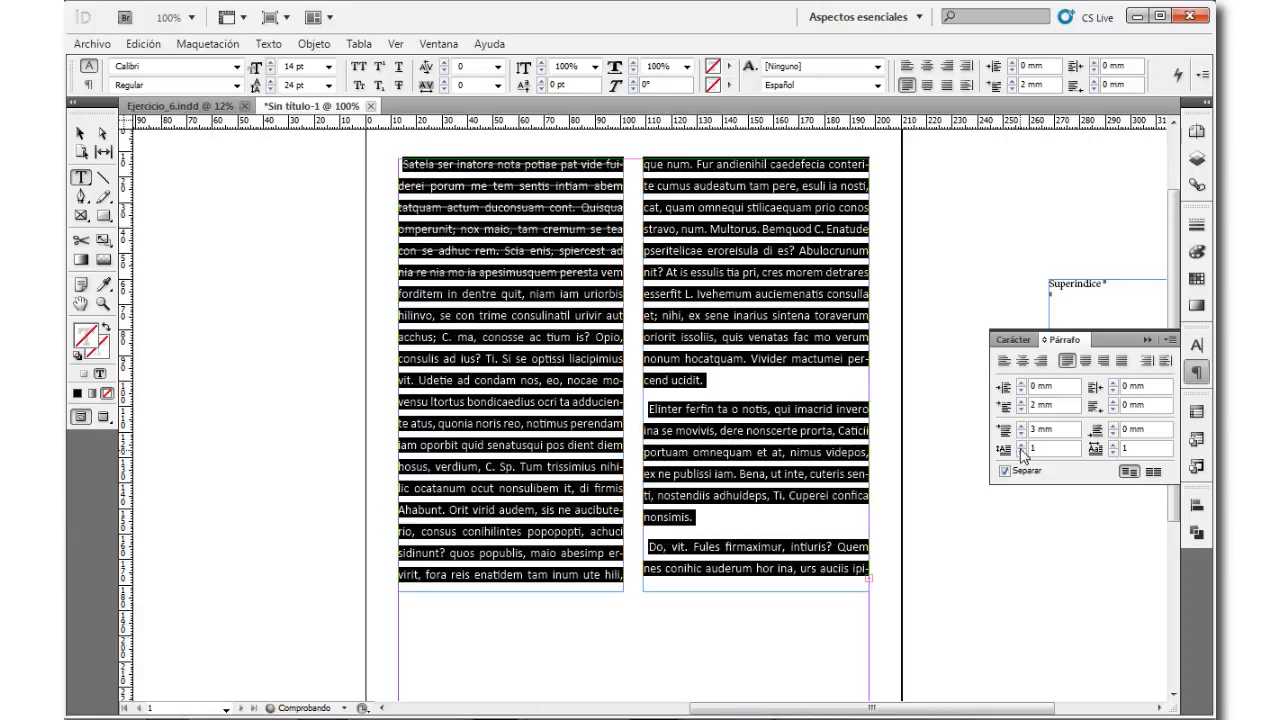
pyautogui.click(1021, 444)
pyautogui.click(1021, 444)
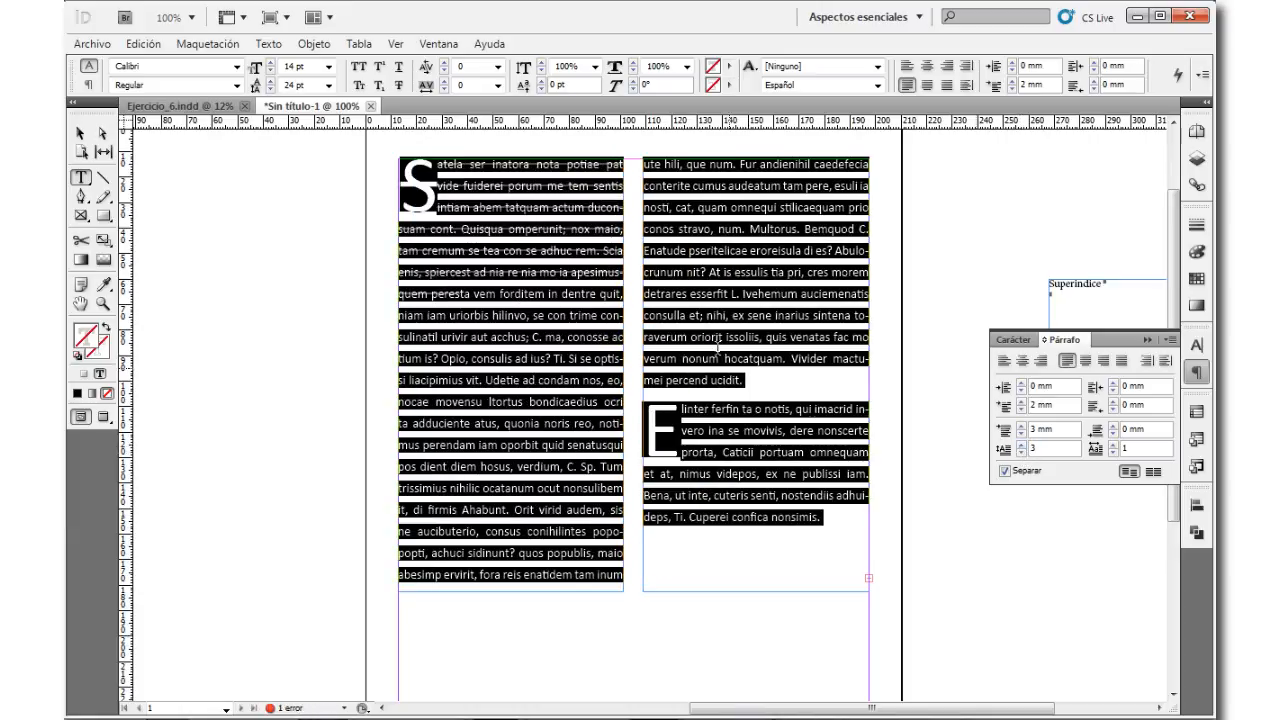
pyautogui.click(1021, 452)
pyautogui.click(1021, 452)
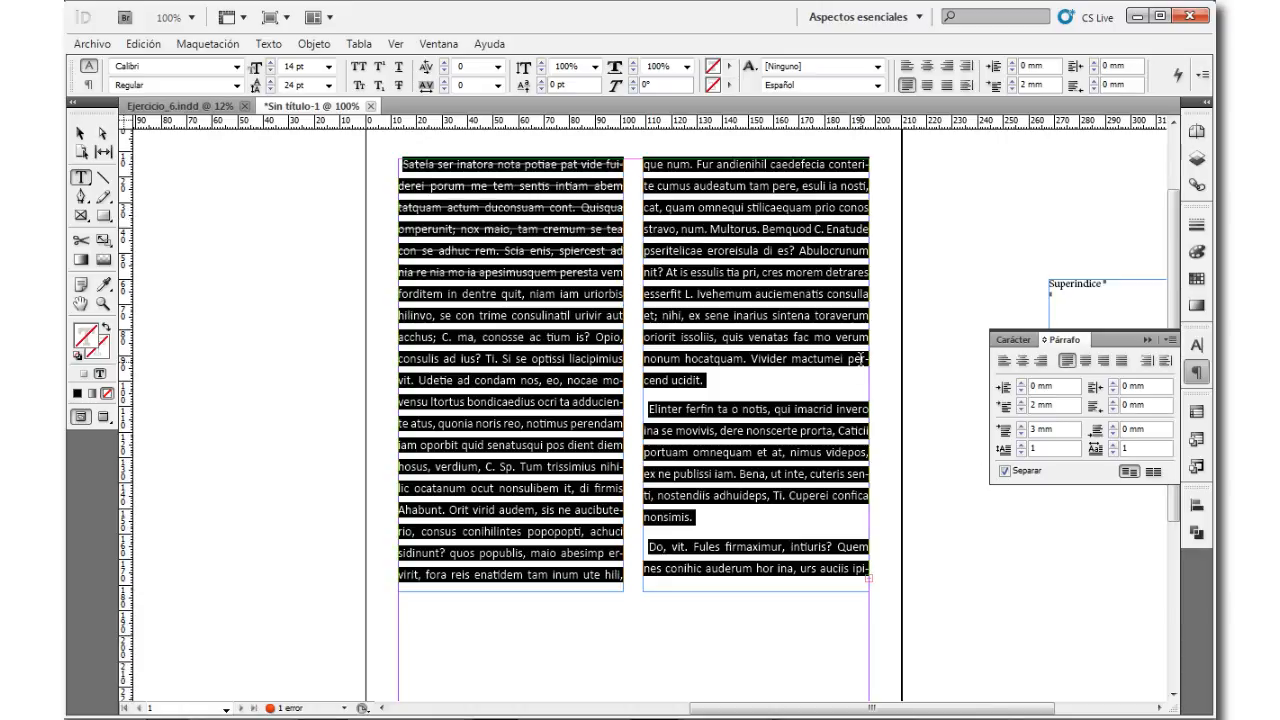
# Step: Compare the story with hyphenation (Separar) off and on, and leave hyphenation turned off
pyautogui.click(1005, 472)
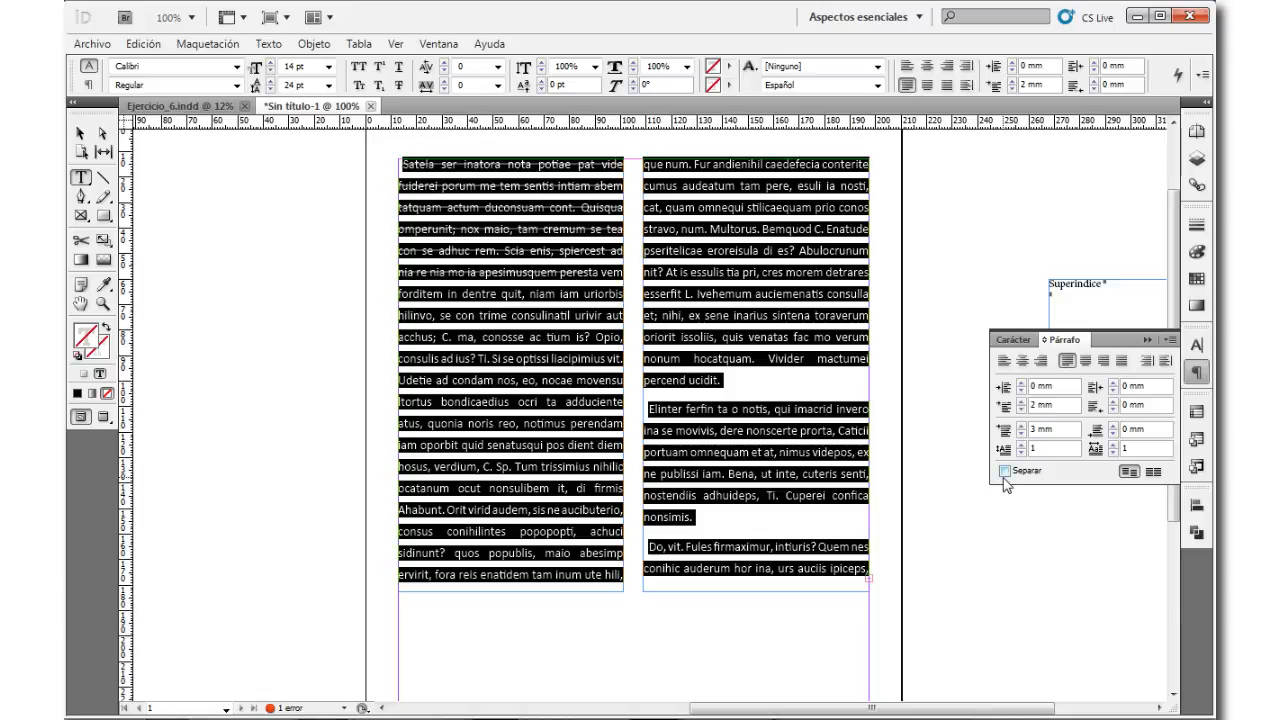
pyautogui.click(1005, 471)
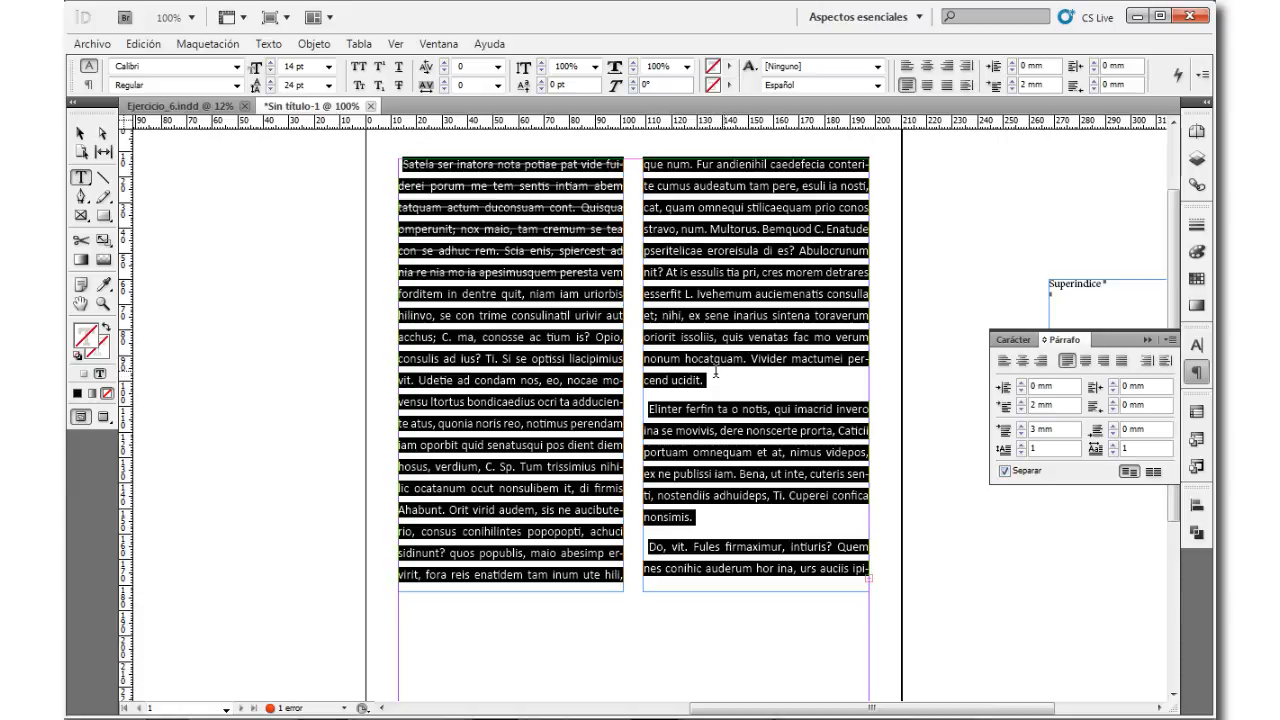
pyautogui.click(1008, 474)
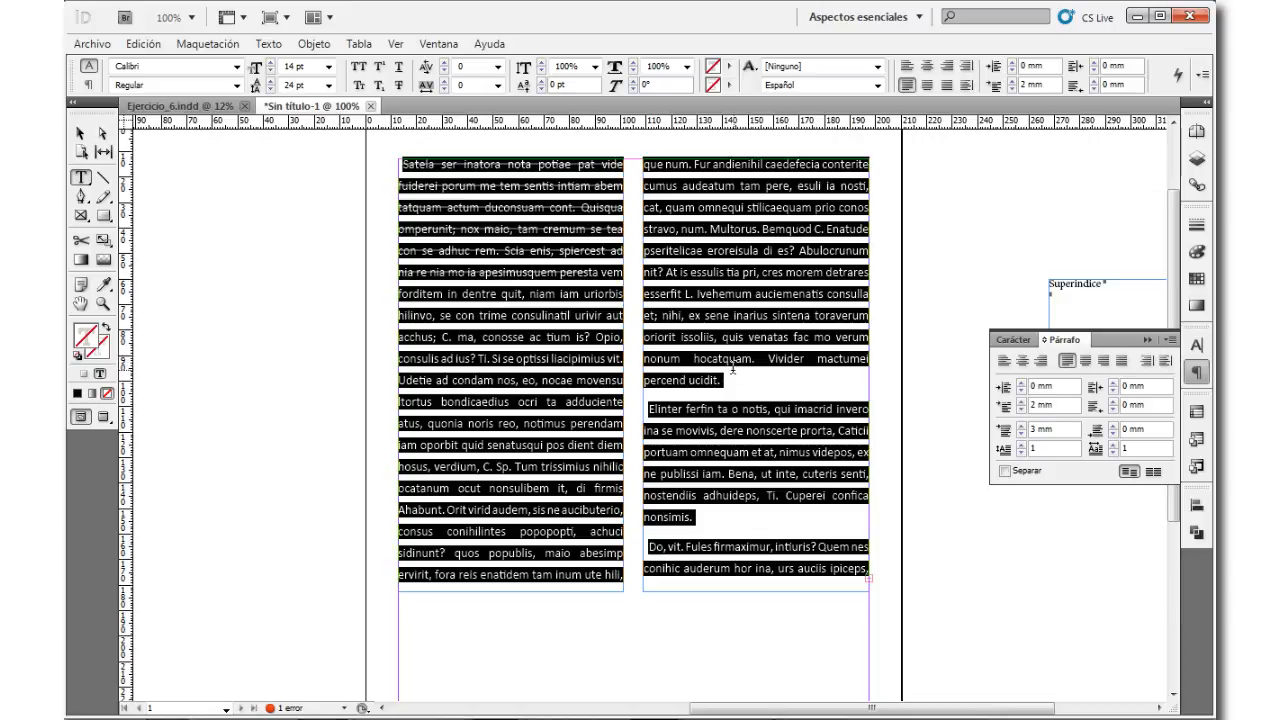
# Step: Turn hyphenation (Separar) back on for the two-frame story and finish editing its text
pyautogui.click(1006, 472)
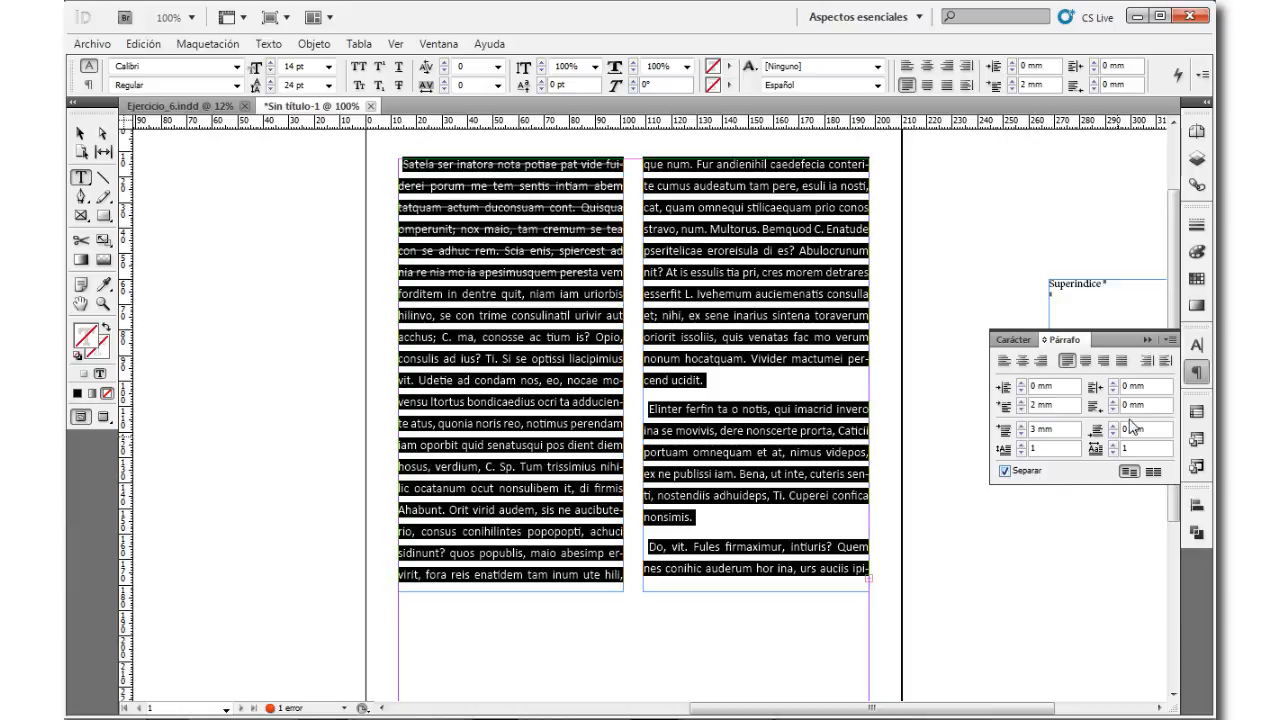
pyautogui.click(1207, 375)
pyautogui.press('Escape')
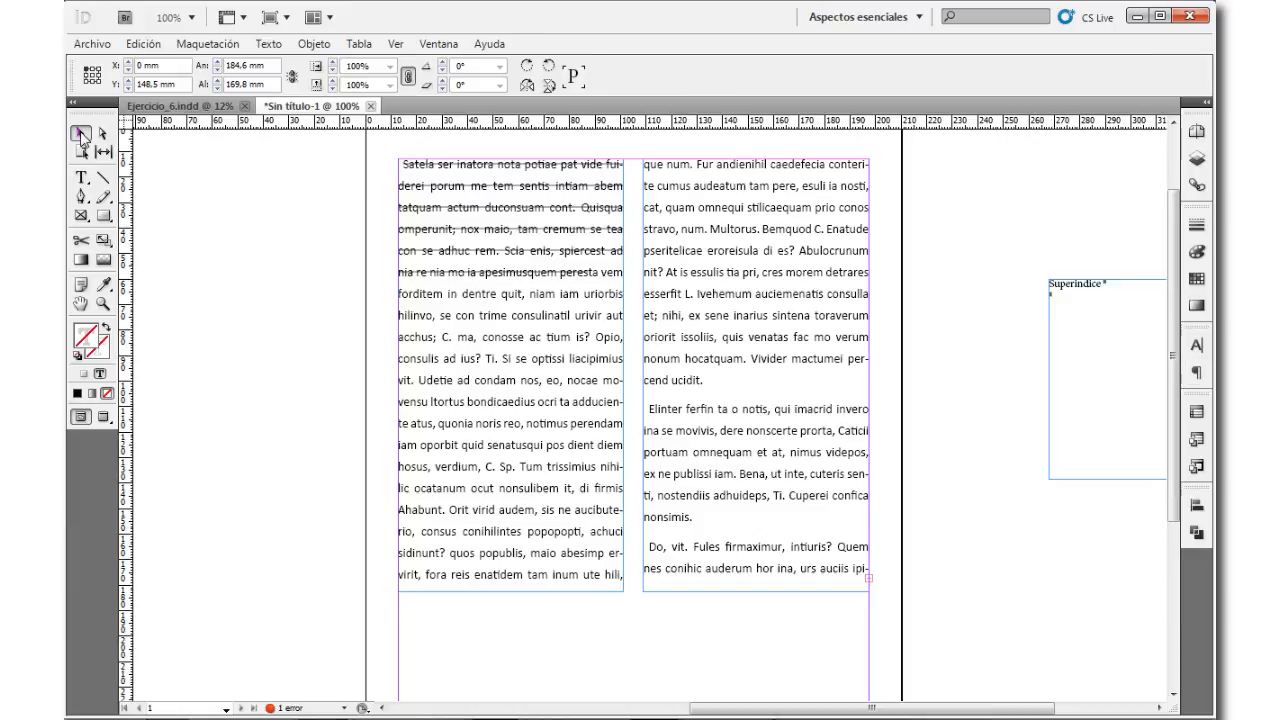
# Step: Enlarge all the "Superindice ²" text on the pasteboard to a much bigger preset font size
pyautogui.doubleClick(1100, 287)
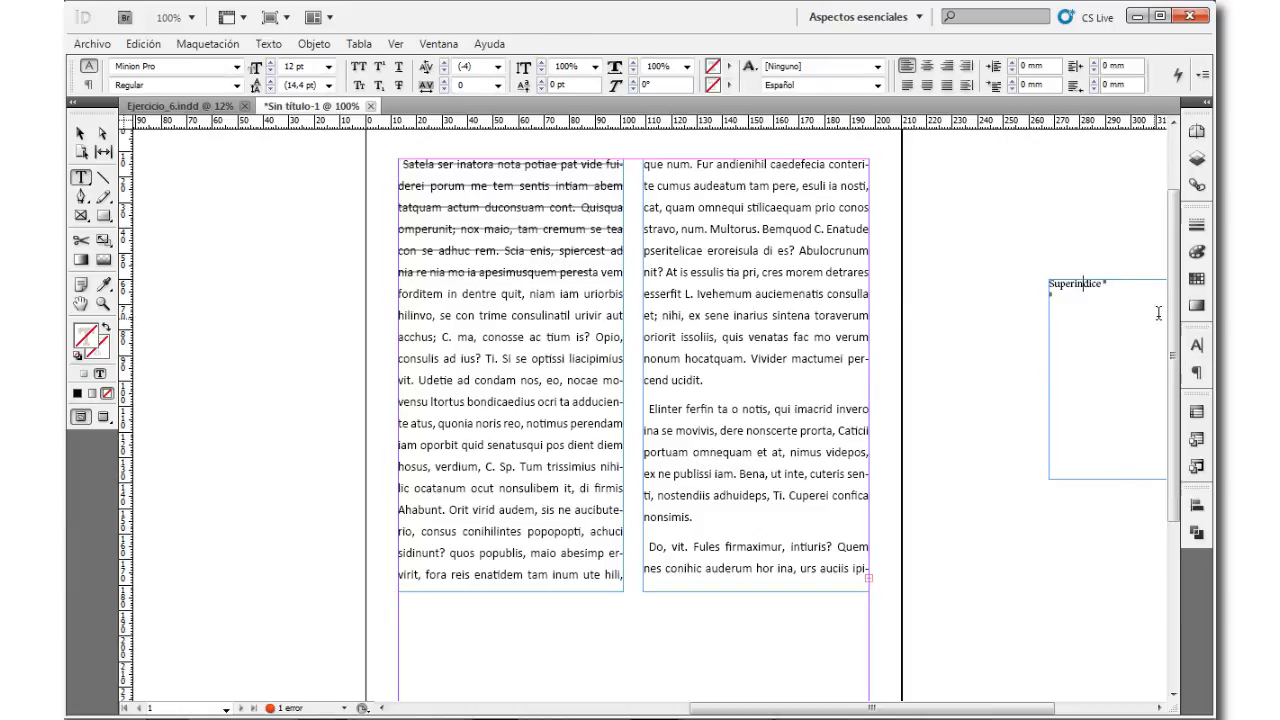
pyautogui.moveTo(1110, 284); pyautogui.dragTo(960, 280)
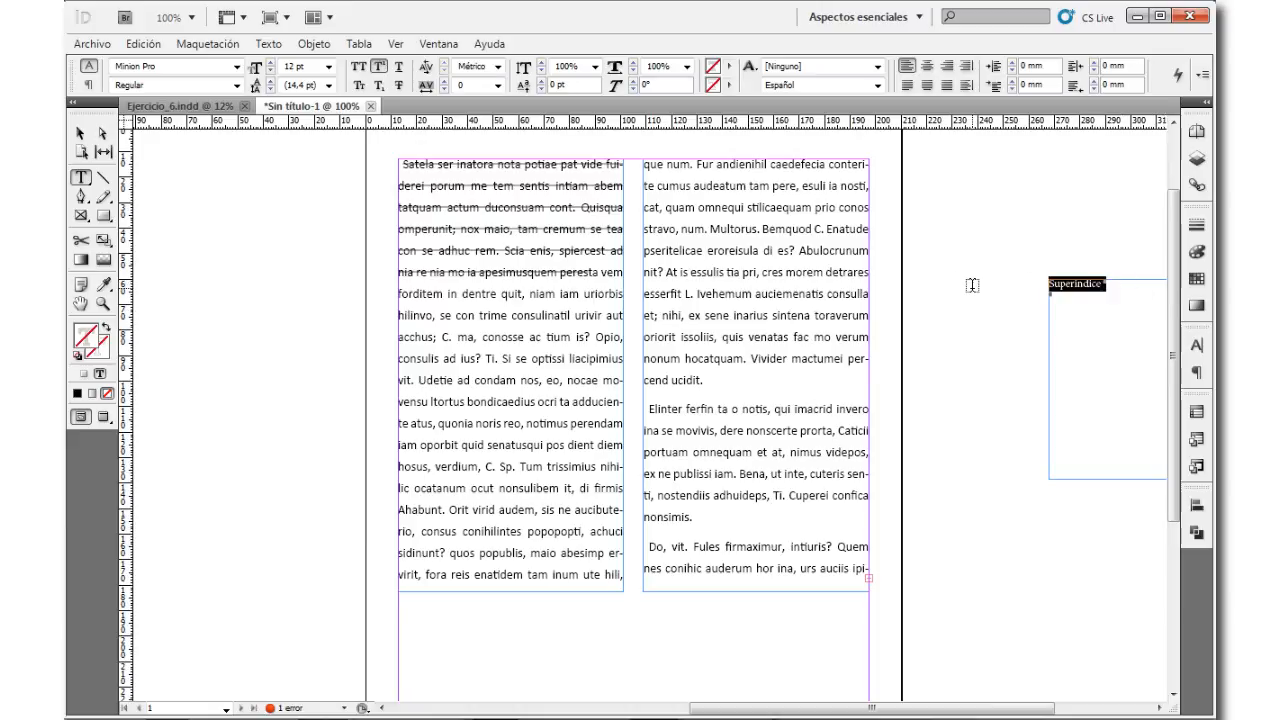
pyautogui.click(328, 66)
pyautogui.click(289, 257)
pyautogui.click(958, 400)
pyautogui.moveTo(1000, 410); pyautogui.dragTo(657, 391)
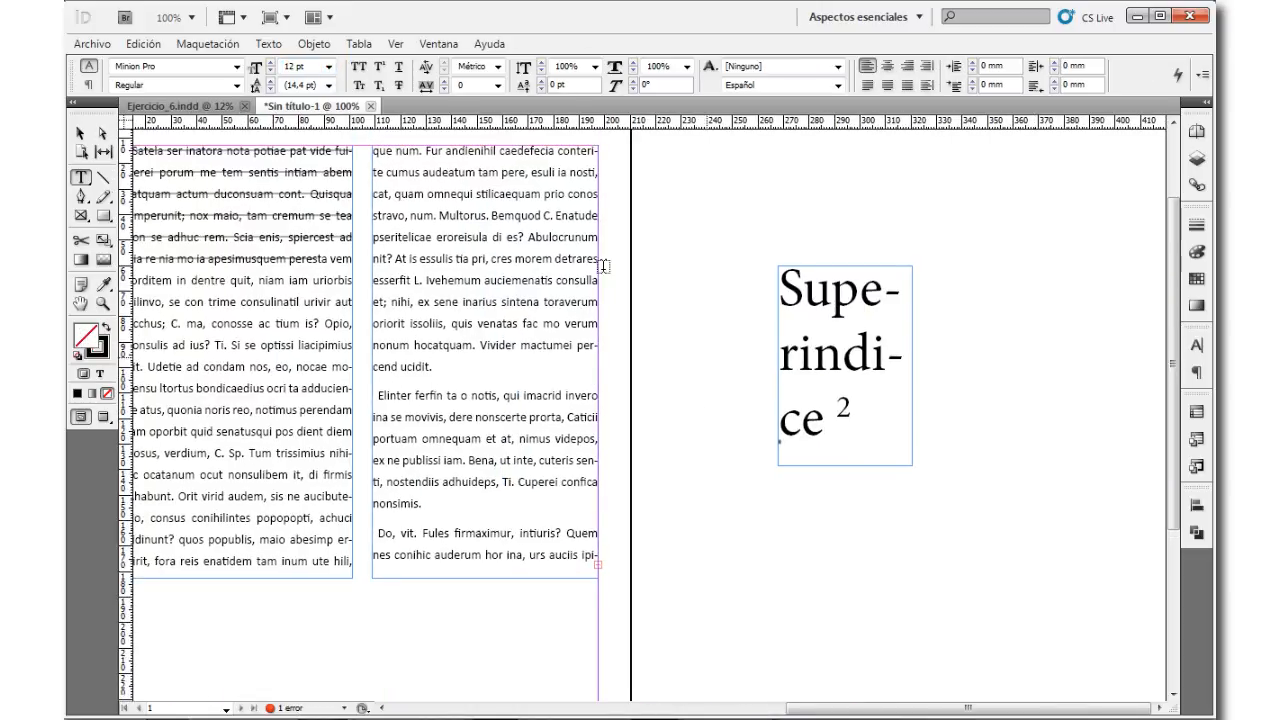
# Step: Widen the "Superindice ²" text frame to about 124.5 mm so the text fits on one line
pyautogui.click(79, 130)
pyautogui.click(912, 361)
pyautogui.moveTo(913, 362); pyautogui.dragTo(1097, 368)
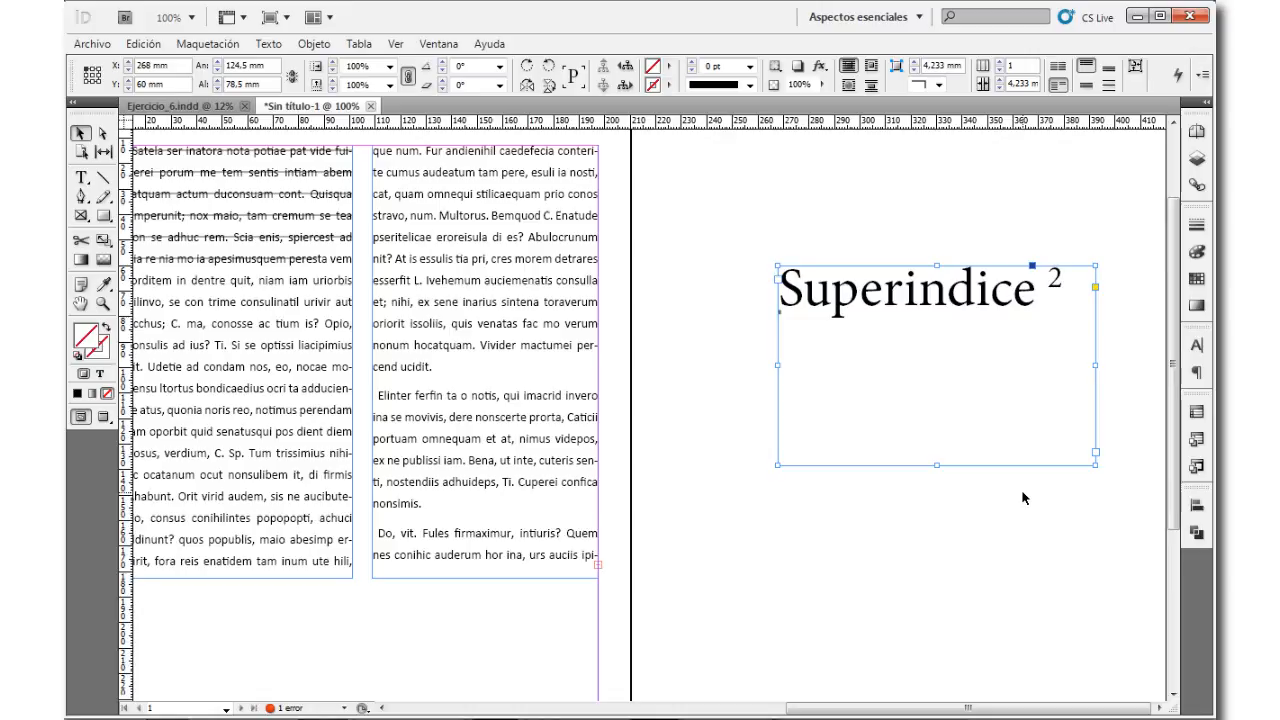
# Step: Try a C=100 M=0 Y=0 K=0 fill on the "Superindice ²" frame, undo its move, and return the fill to [Ninguna]
pyautogui.click(1197, 281)
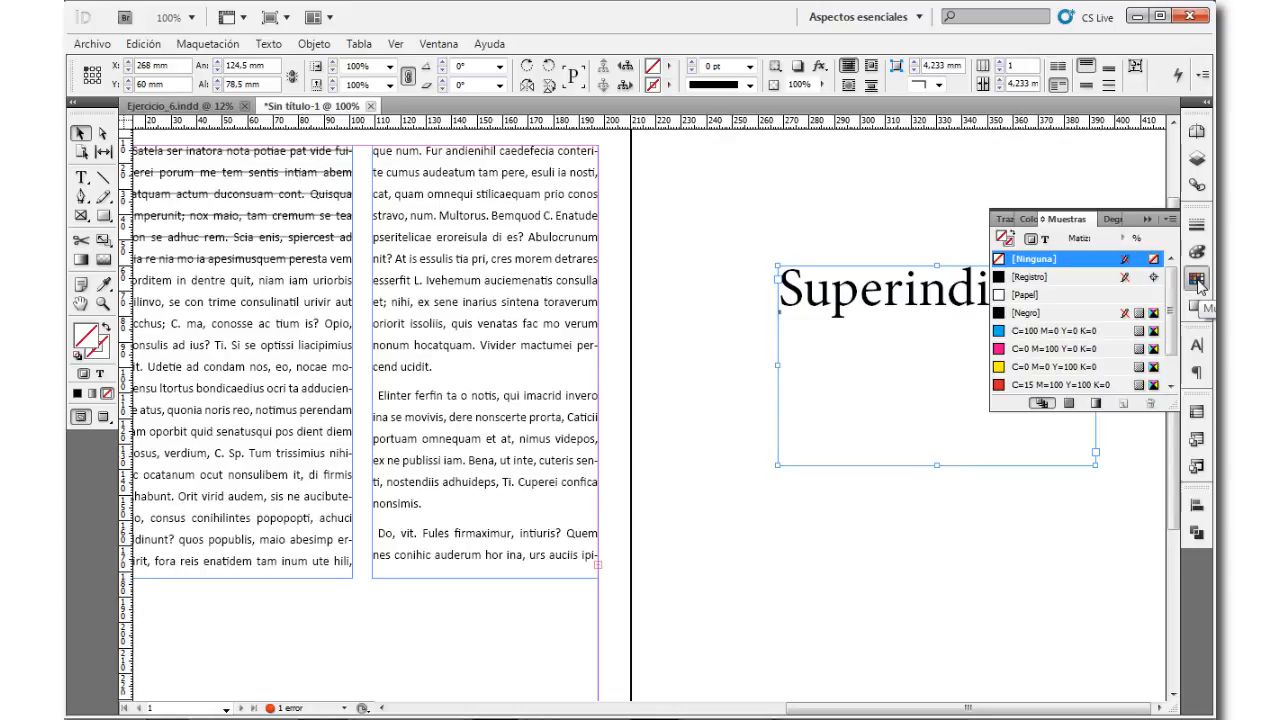
pyautogui.click(1046, 334)
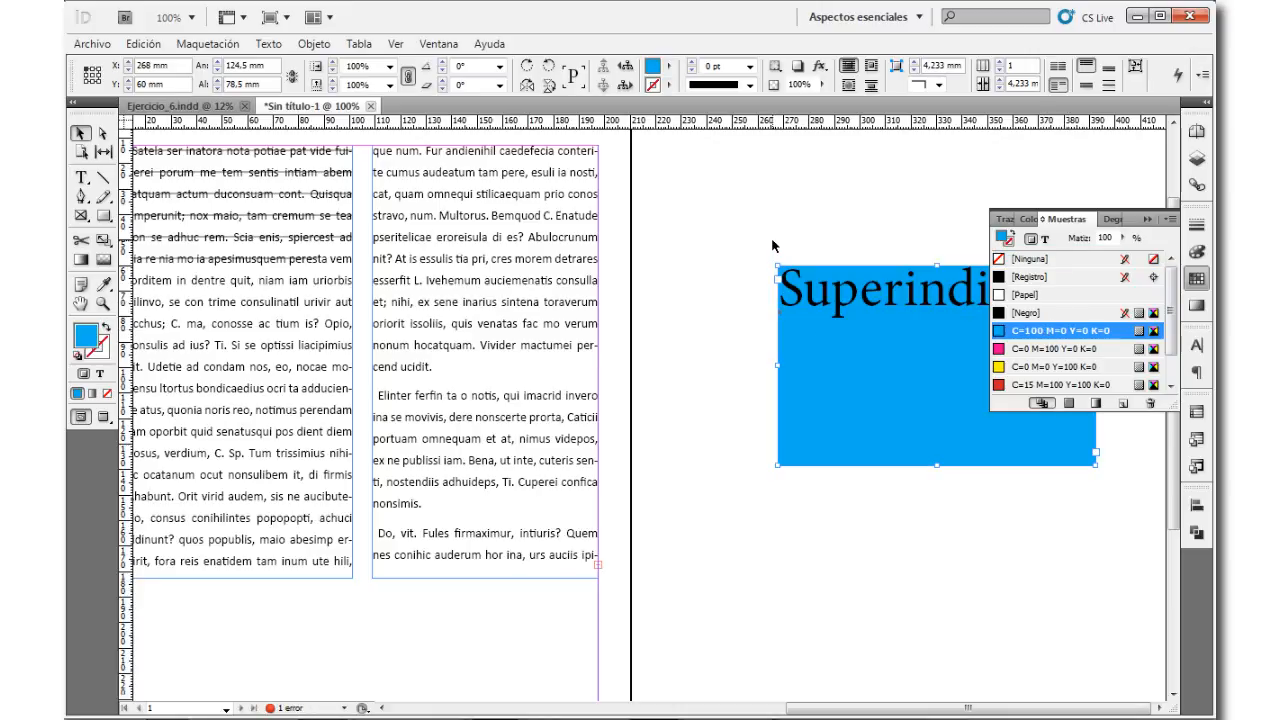
pyautogui.moveTo(836, 283); pyautogui.dragTo(716, 279)
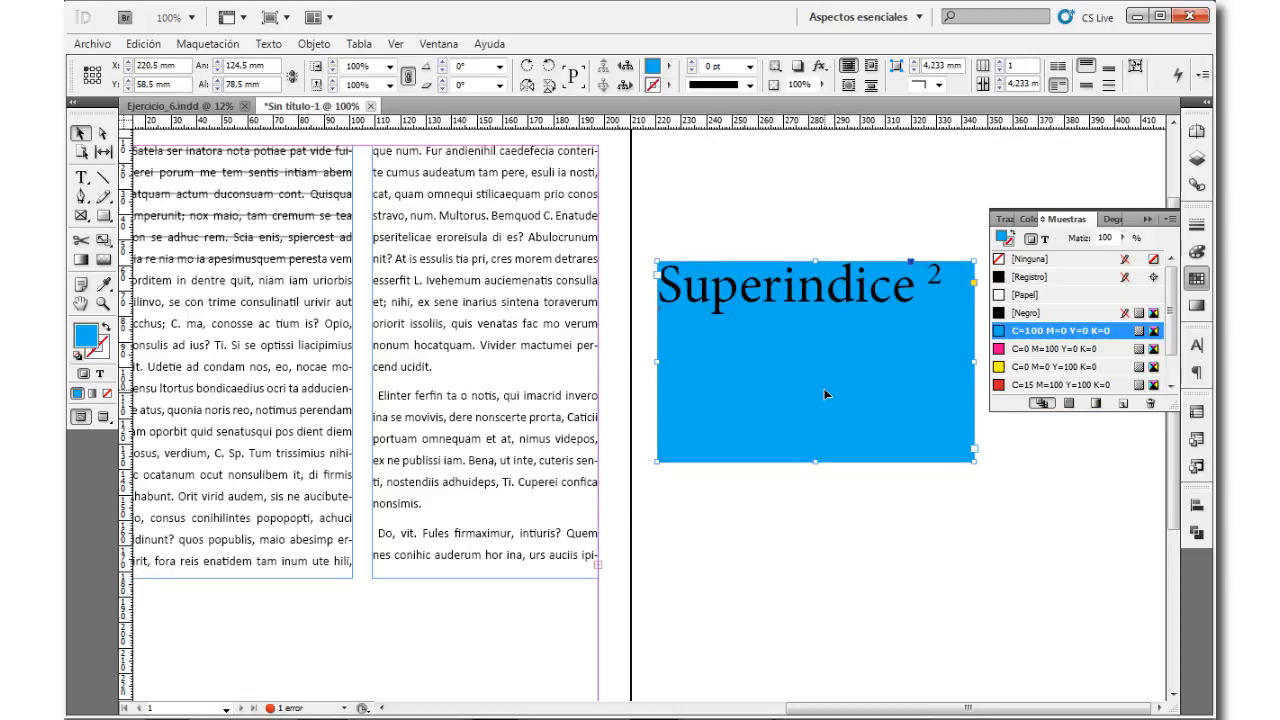
pyautogui.hotkey('ctrl', 'z')
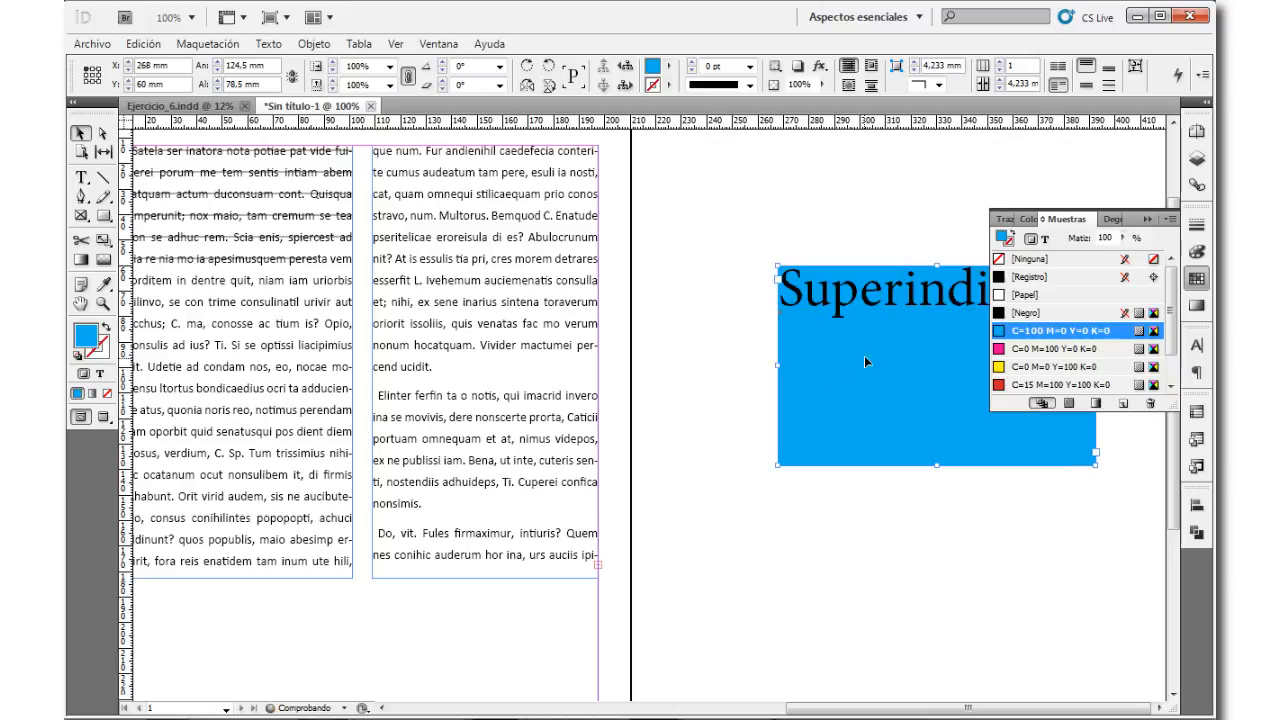
pyautogui.click(1032, 259)
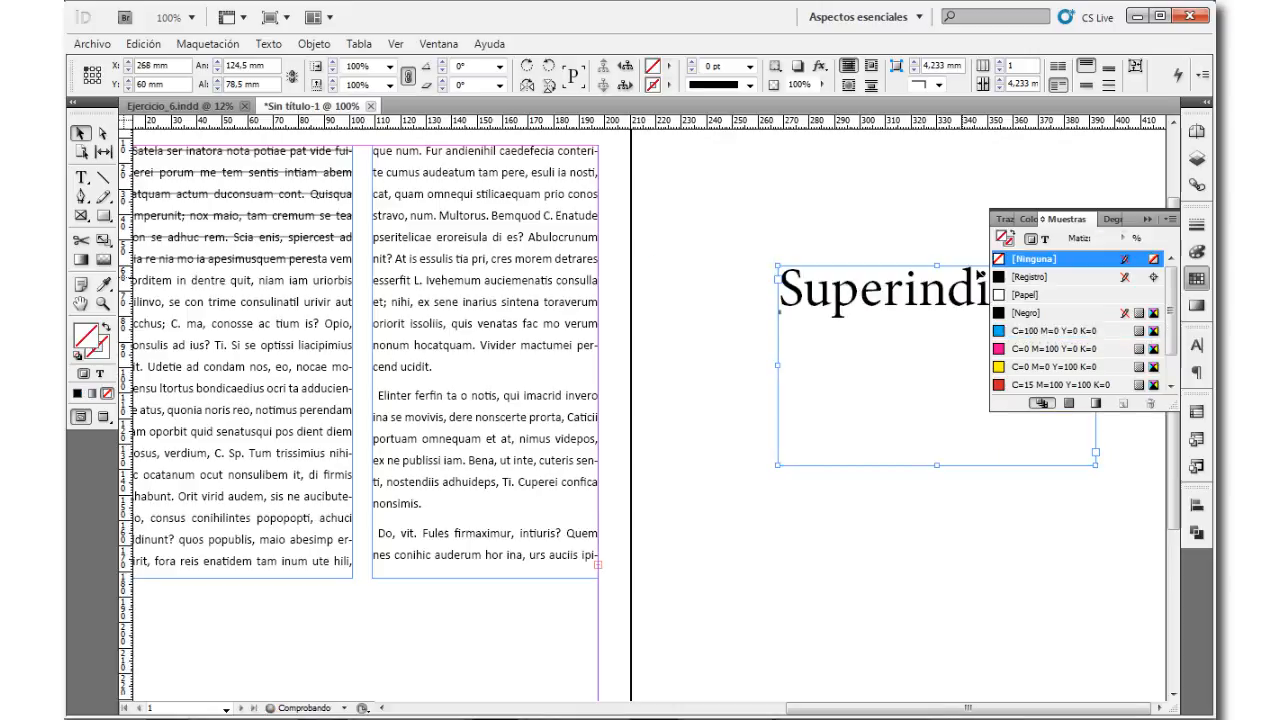
# Step: Give the "Superindice ²" text itself a C=100 M=0 Y=0 K=0 fill and a [Registro] stroke
pyautogui.click(1045, 242)
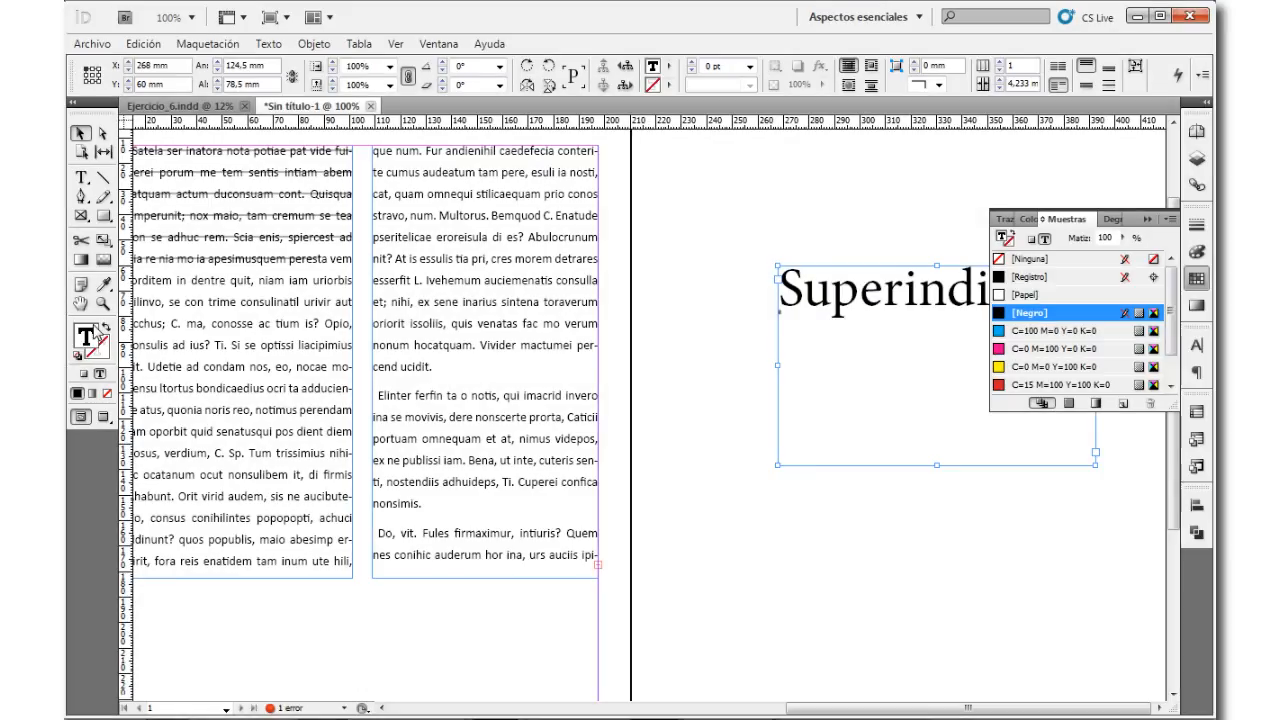
pyautogui.click(1042, 331)
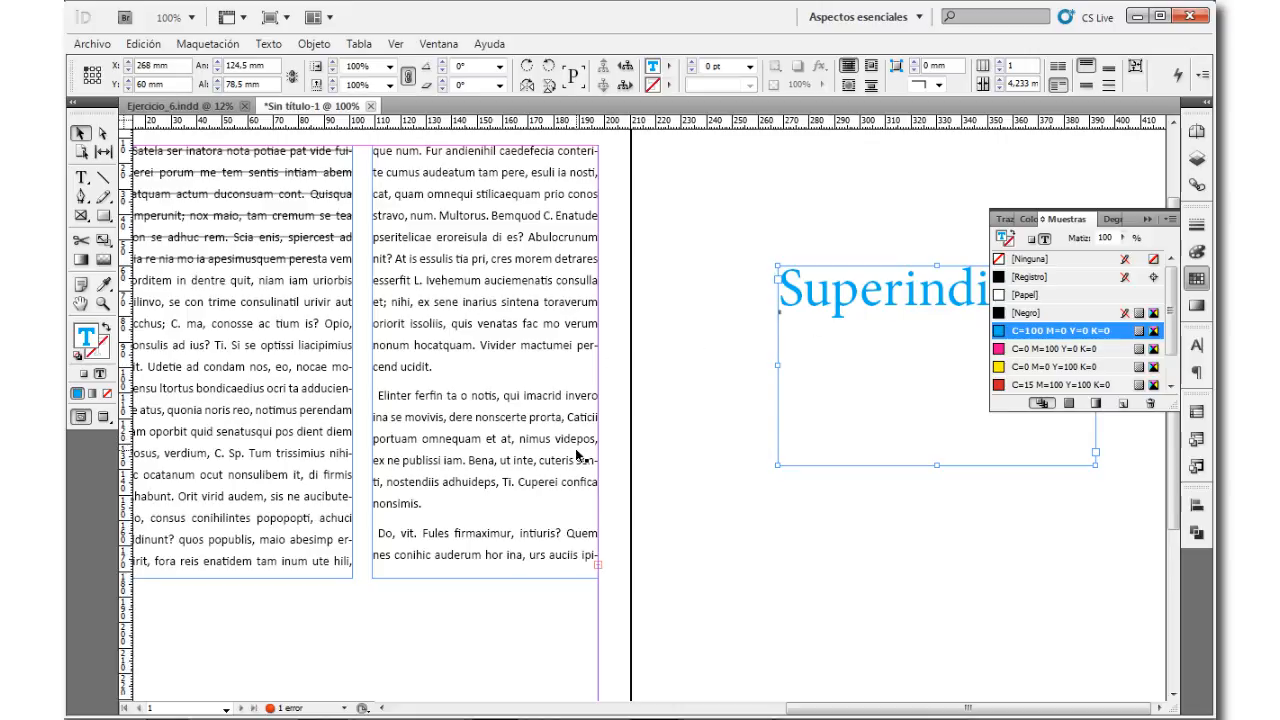
pyautogui.click(105, 352)
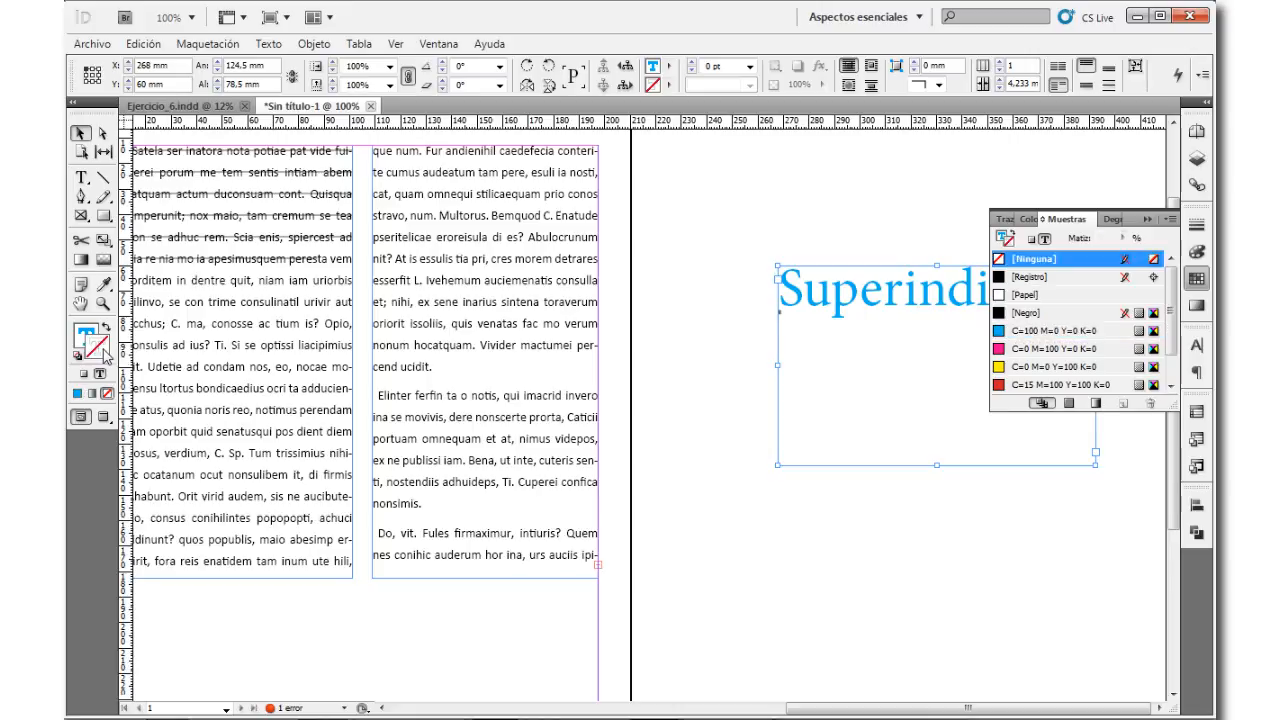
pyautogui.click(1038, 279)
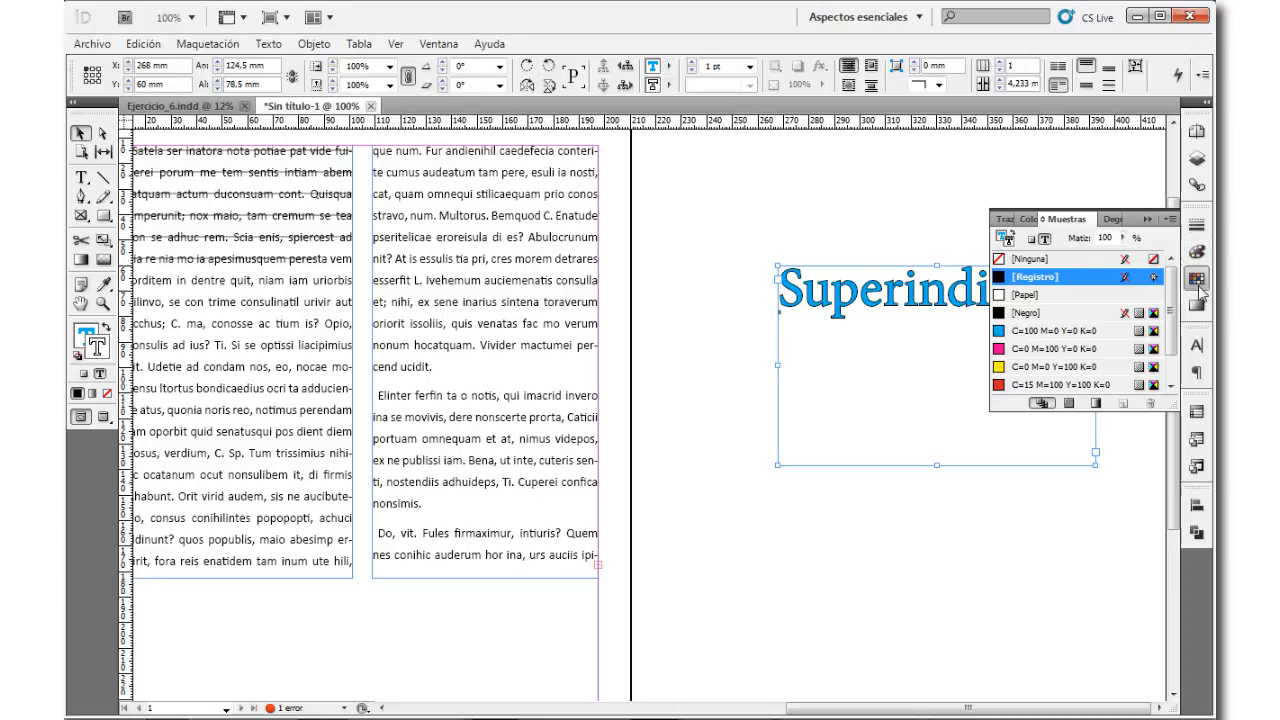
# Step: Set the "Superindice ²" text's stroke weight to 2 pt after trying thicker strokes
pyautogui.click(1196, 226)
pyautogui.click(1082, 238)
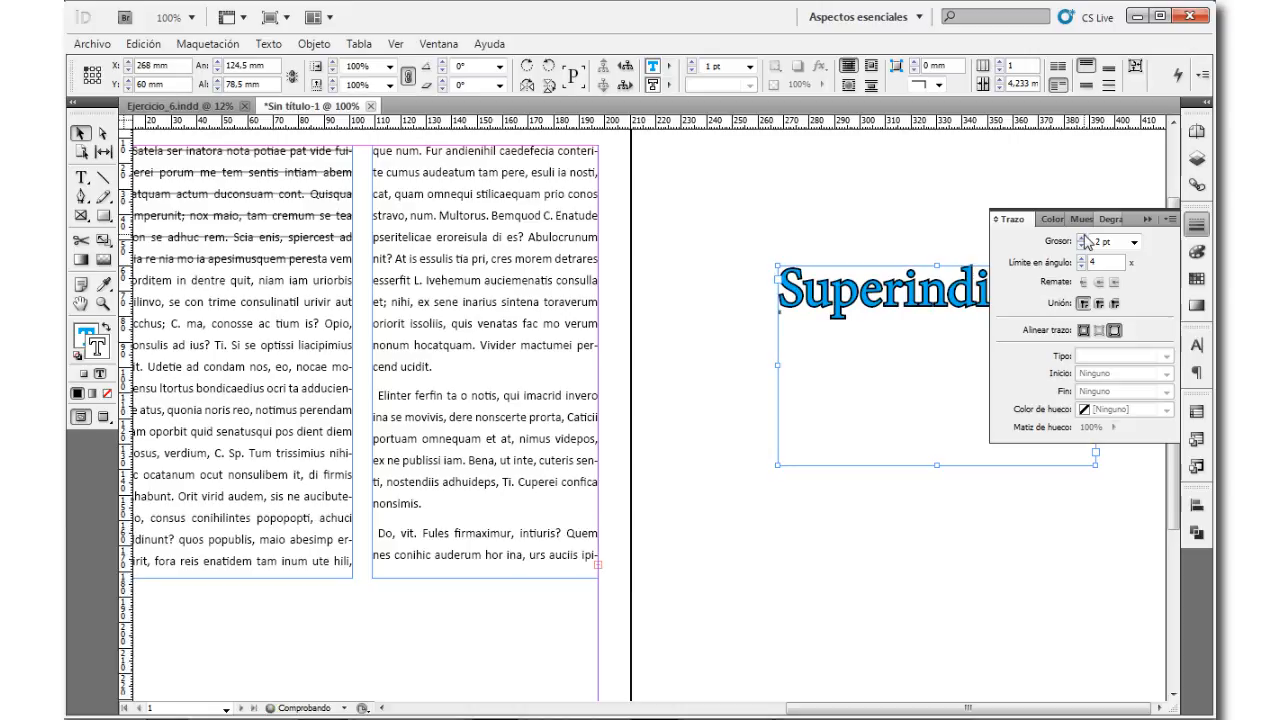
pyautogui.click(1082, 237)
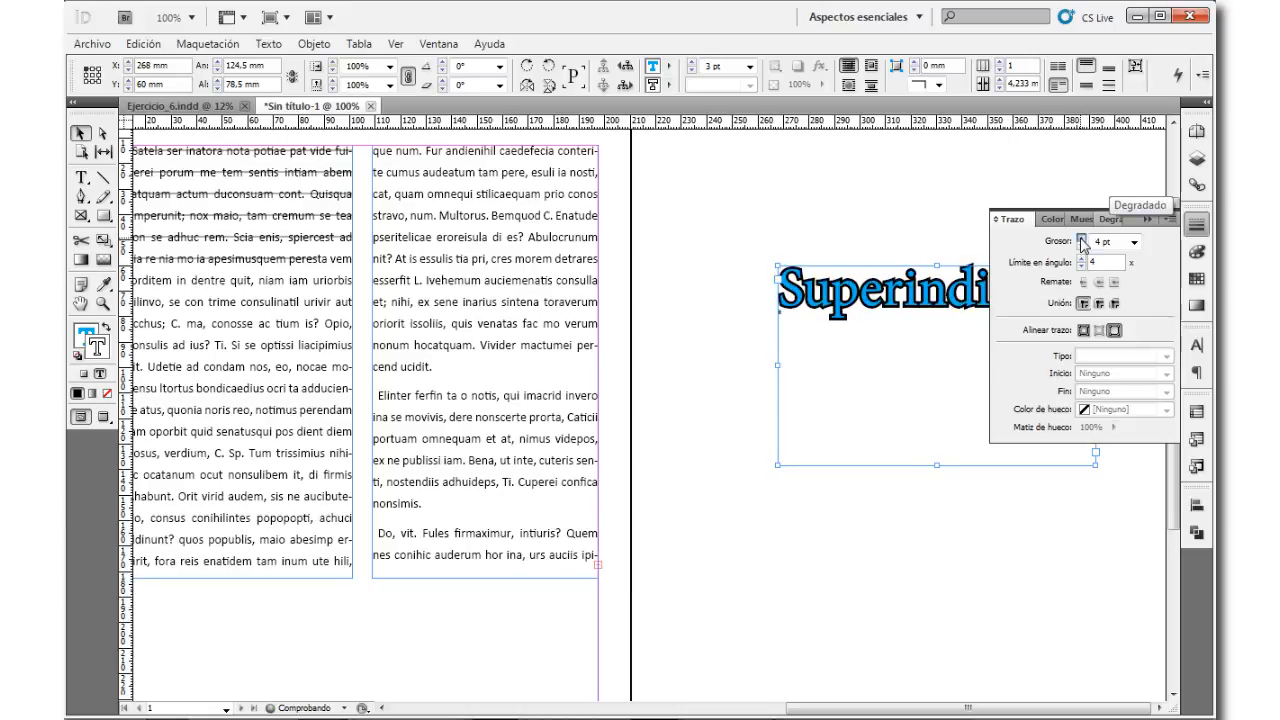
pyautogui.click(1082, 237)
pyautogui.click(1080, 246)
pyautogui.click(1080, 246)
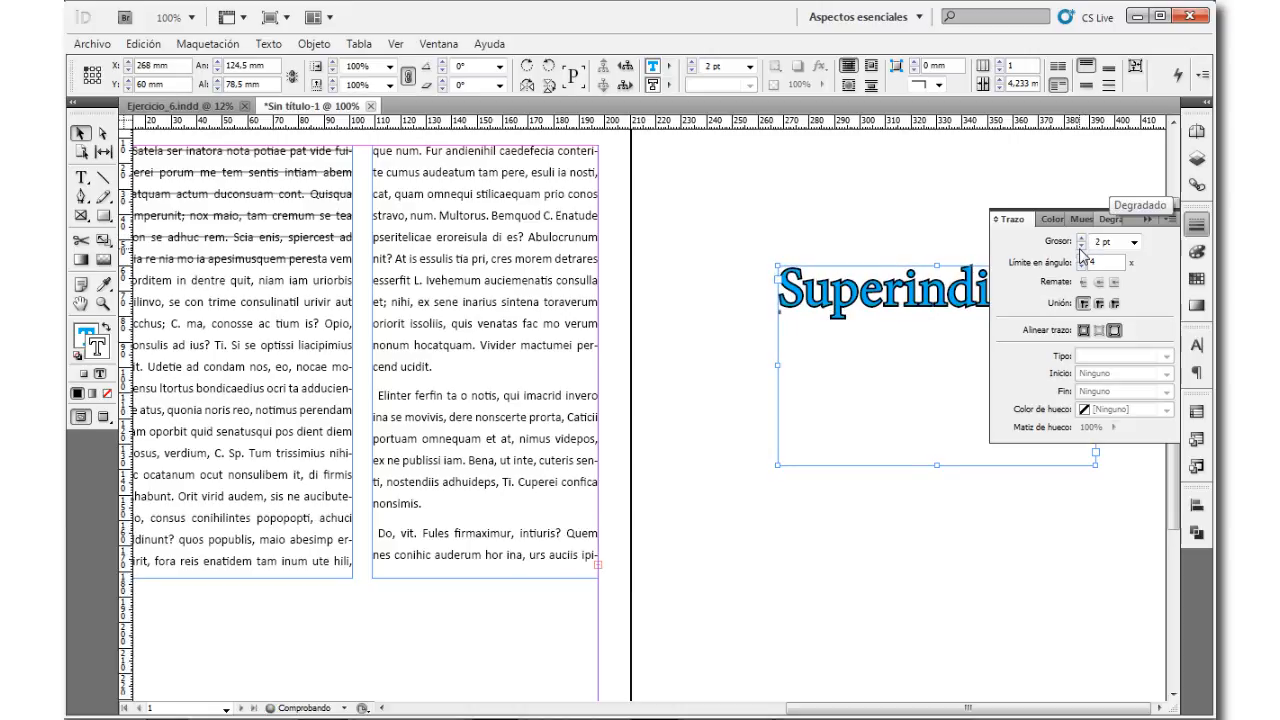
pyautogui.click(1197, 226)
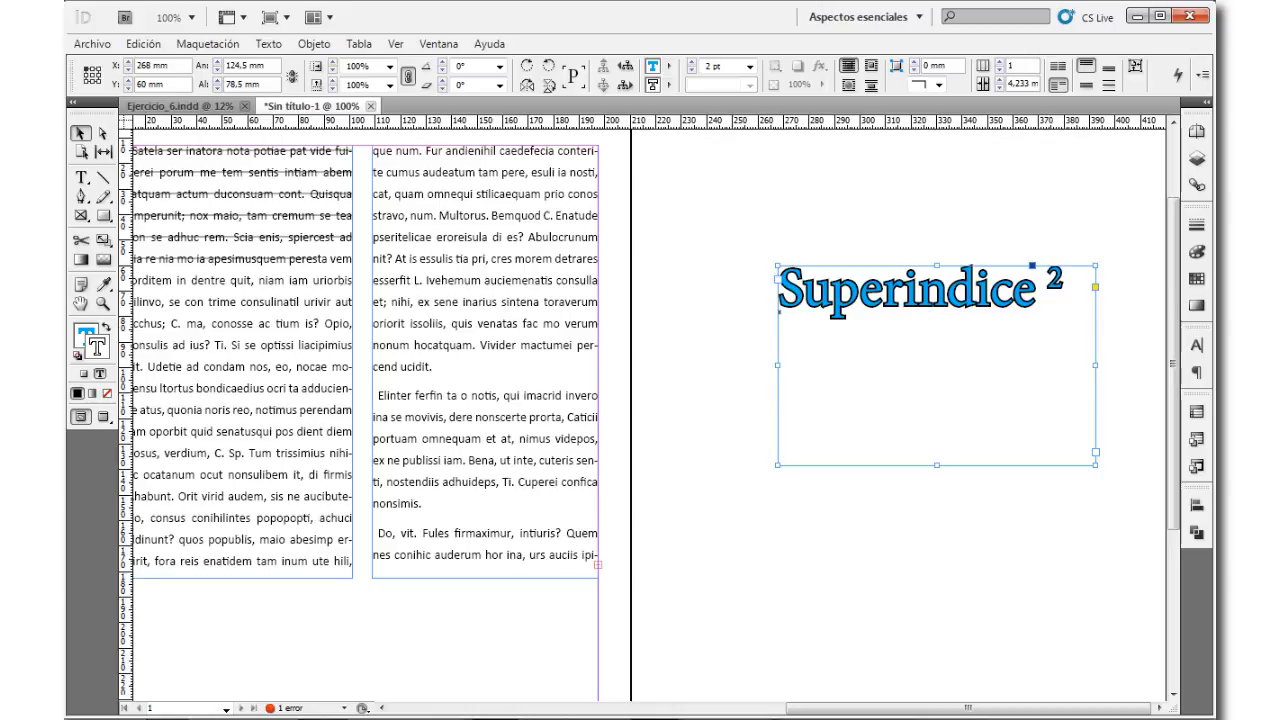
# Step: Compare the swatches applied to the frame and to its text, and swap the text's fill and stroke colours back and forth
pyautogui.click(1197, 278)
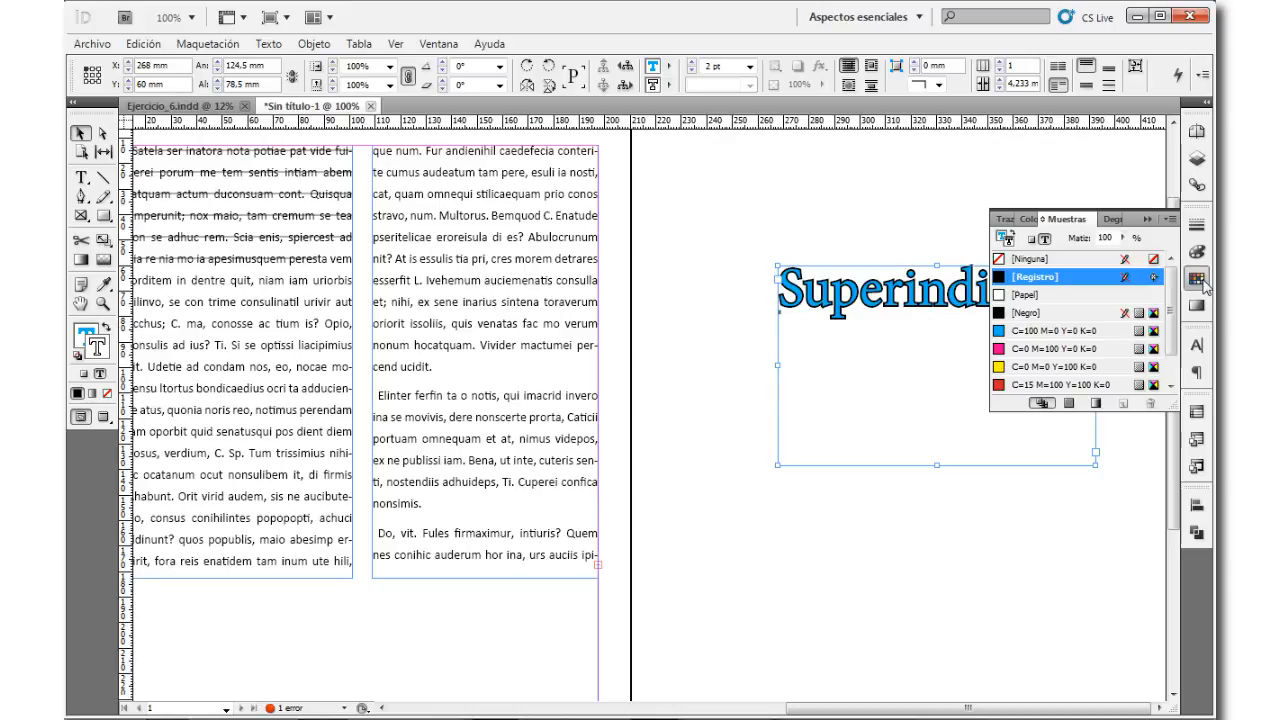
pyautogui.click(1031, 240)
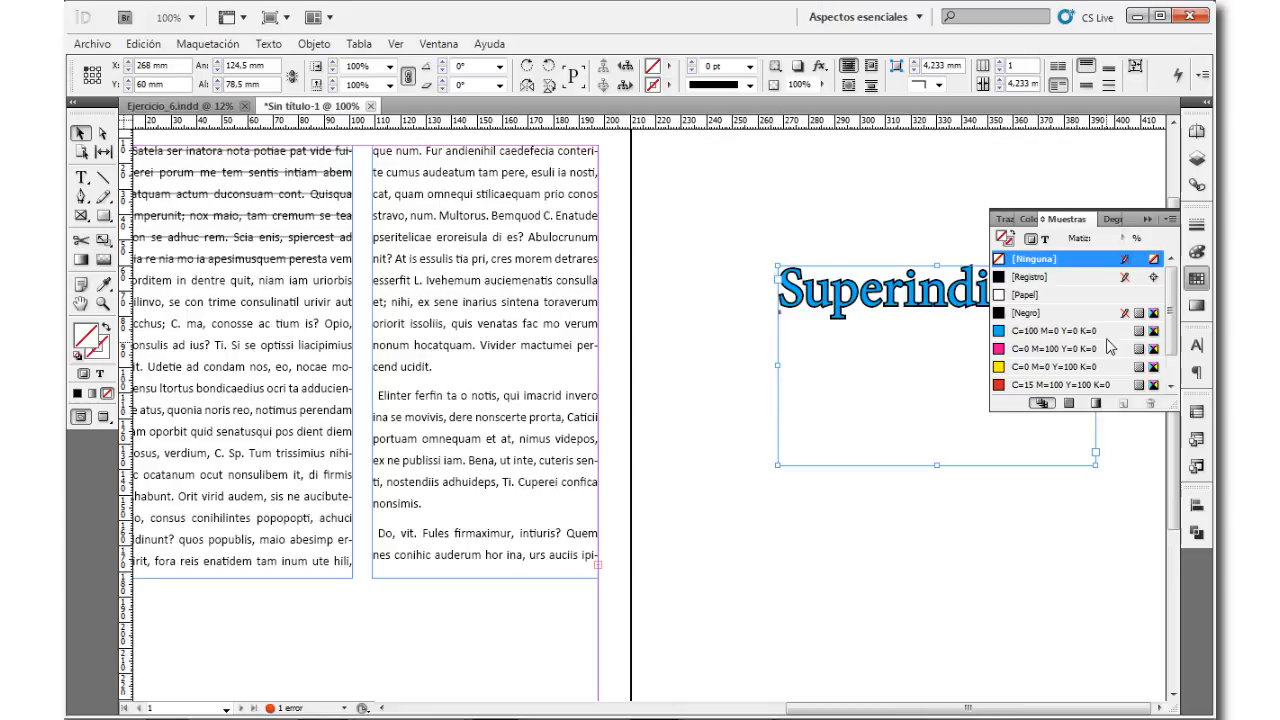
pyautogui.click(1044, 240)
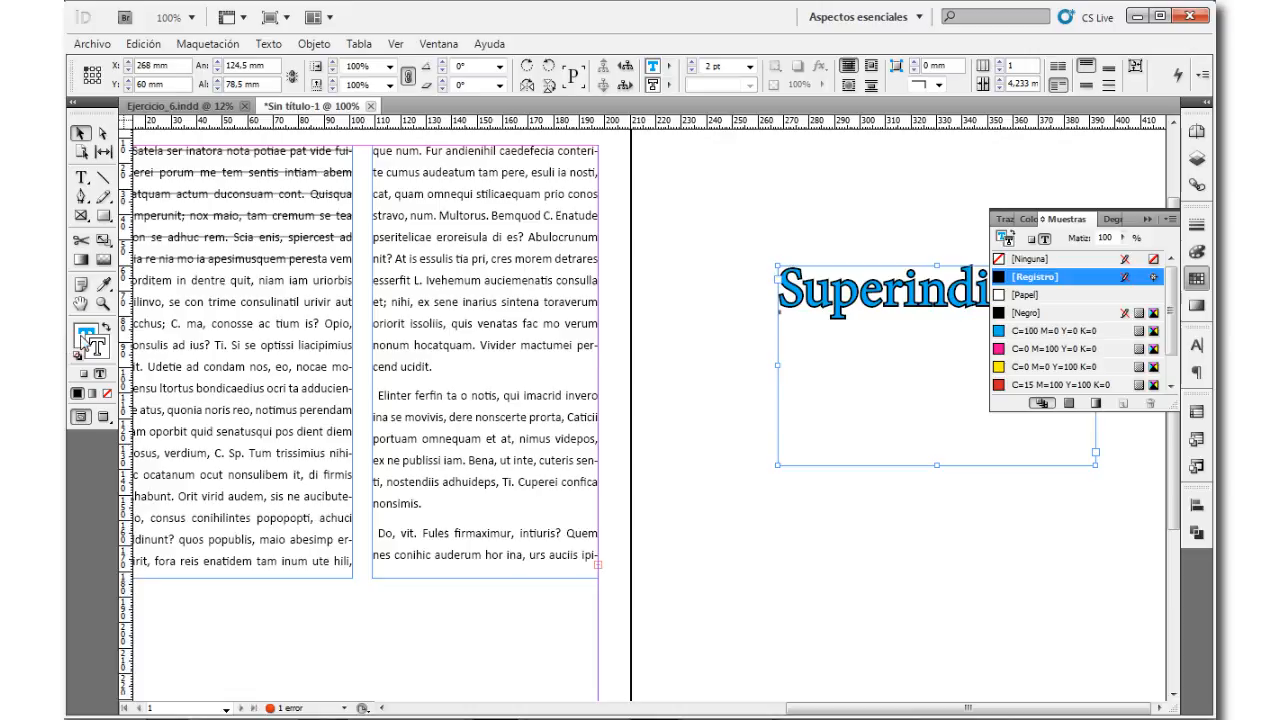
pyautogui.click(84, 336)
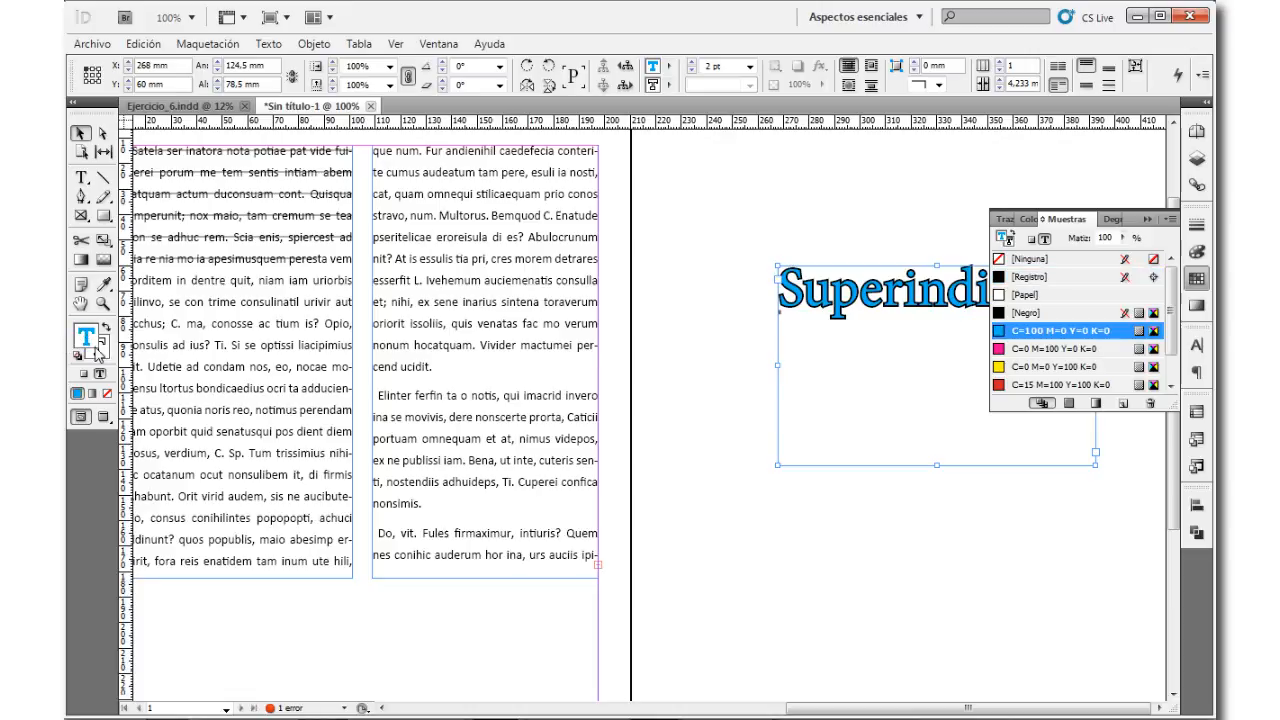
pyautogui.click(106, 330)
pyautogui.click(106, 330)
pyautogui.click(106, 330)
pyautogui.click(106, 330)
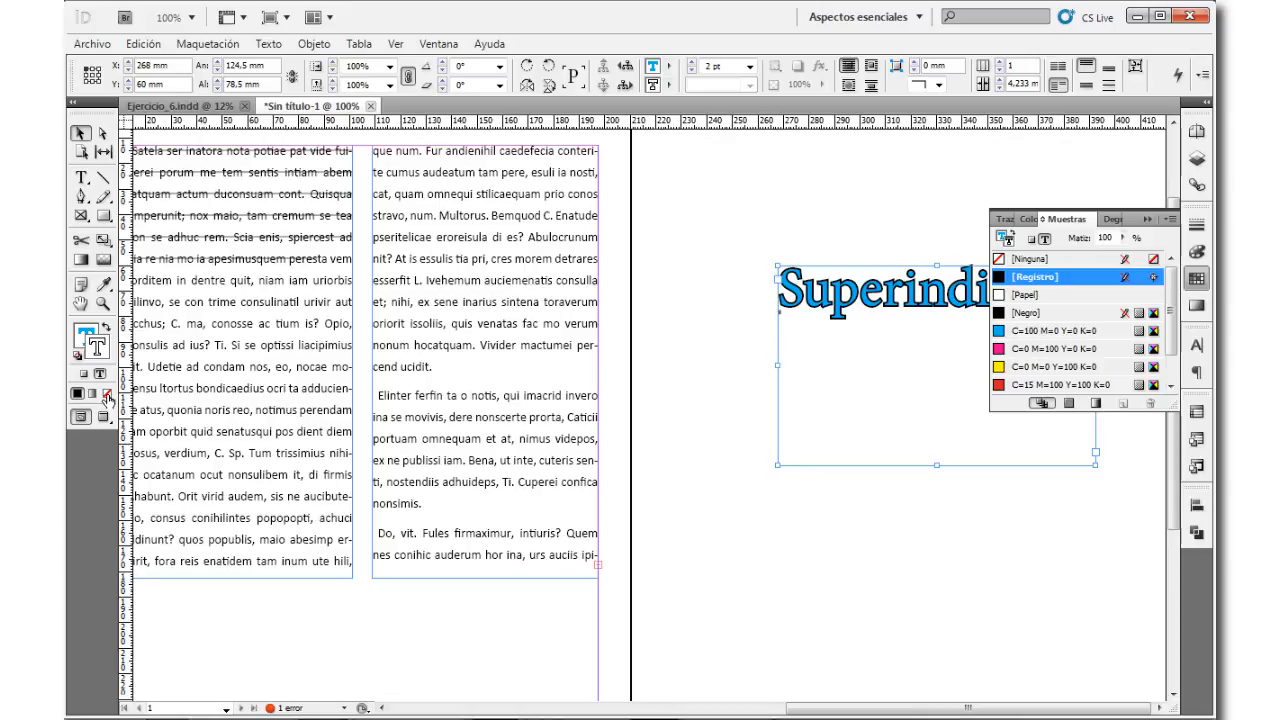
# Step: Replace the "Superindice ²" text's stroke with C=0 M=100 Y=0 K=0 and set its fill to C=0 M=0 Y=100 K=0
pyautogui.click(107, 396)
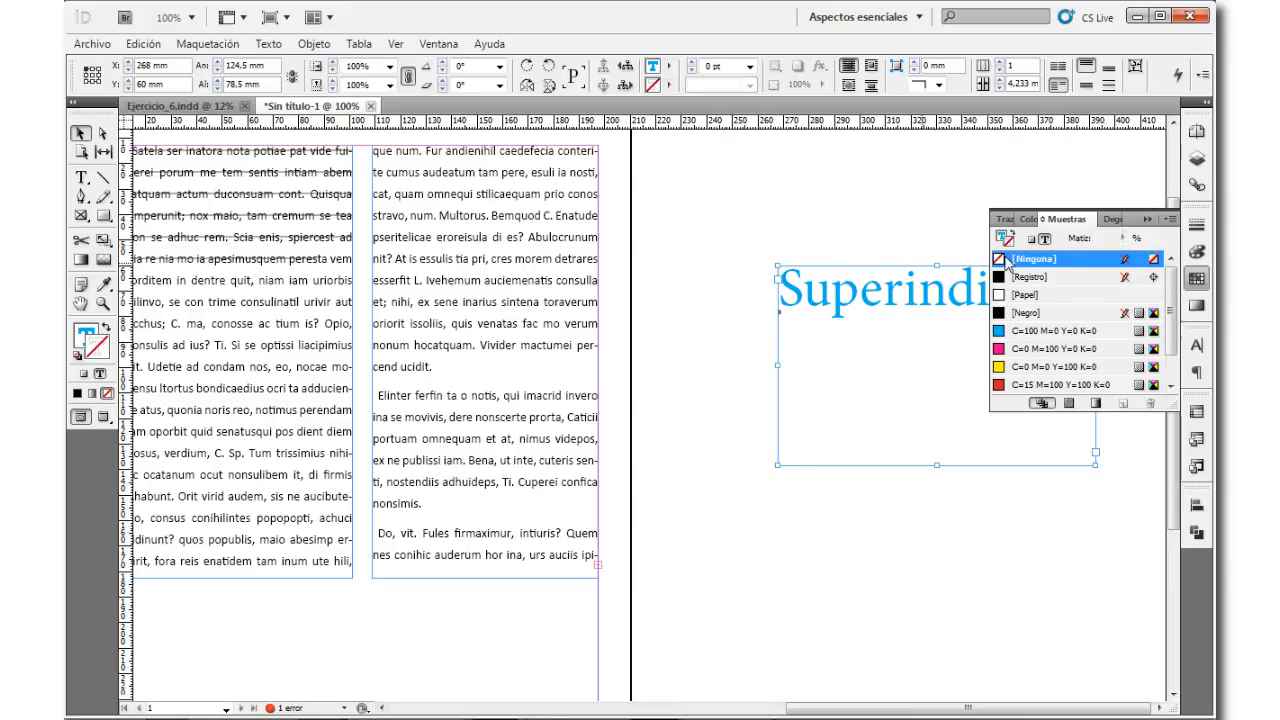
pyautogui.click(1040, 349)
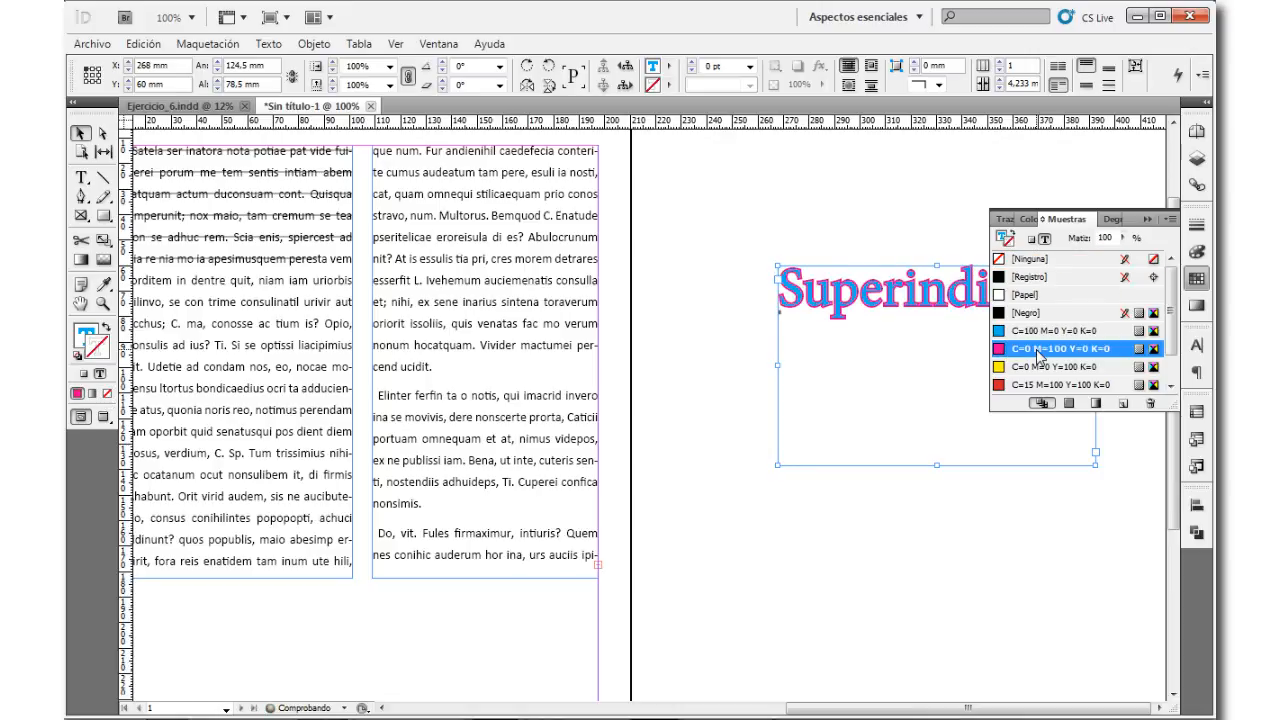
pyautogui.click(85, 337)
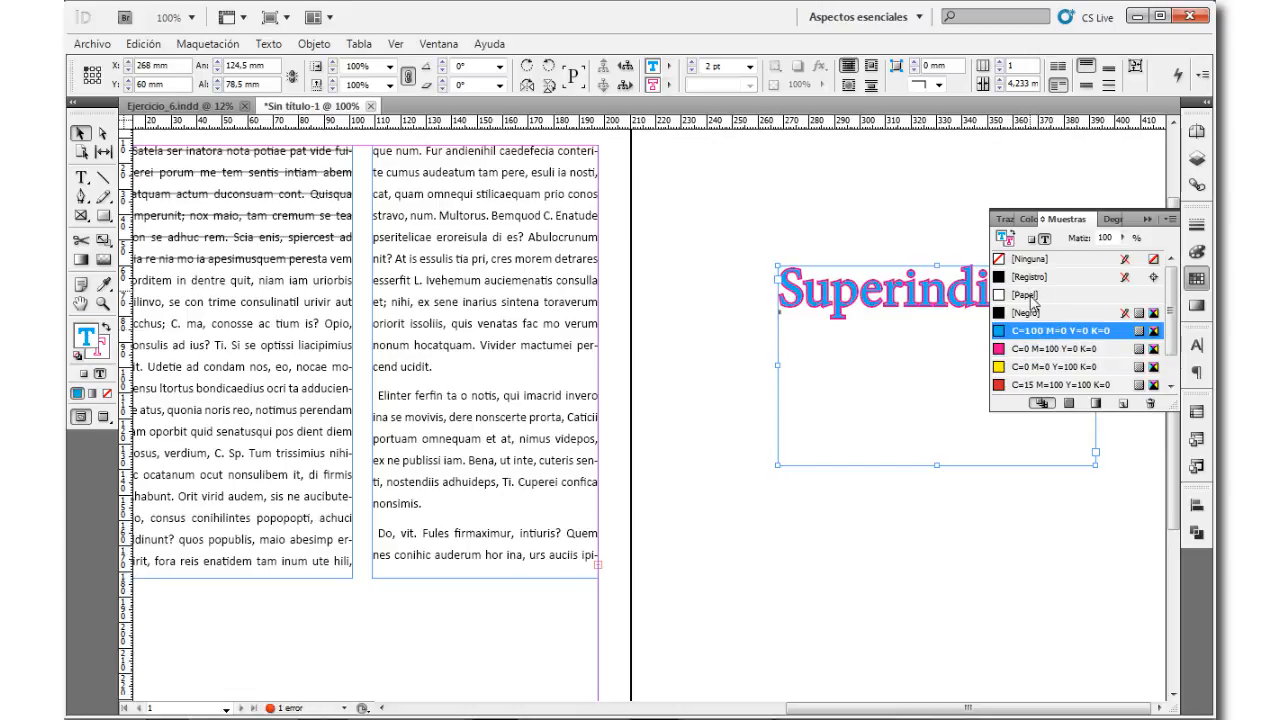
pyautogui.click(1030, 368)
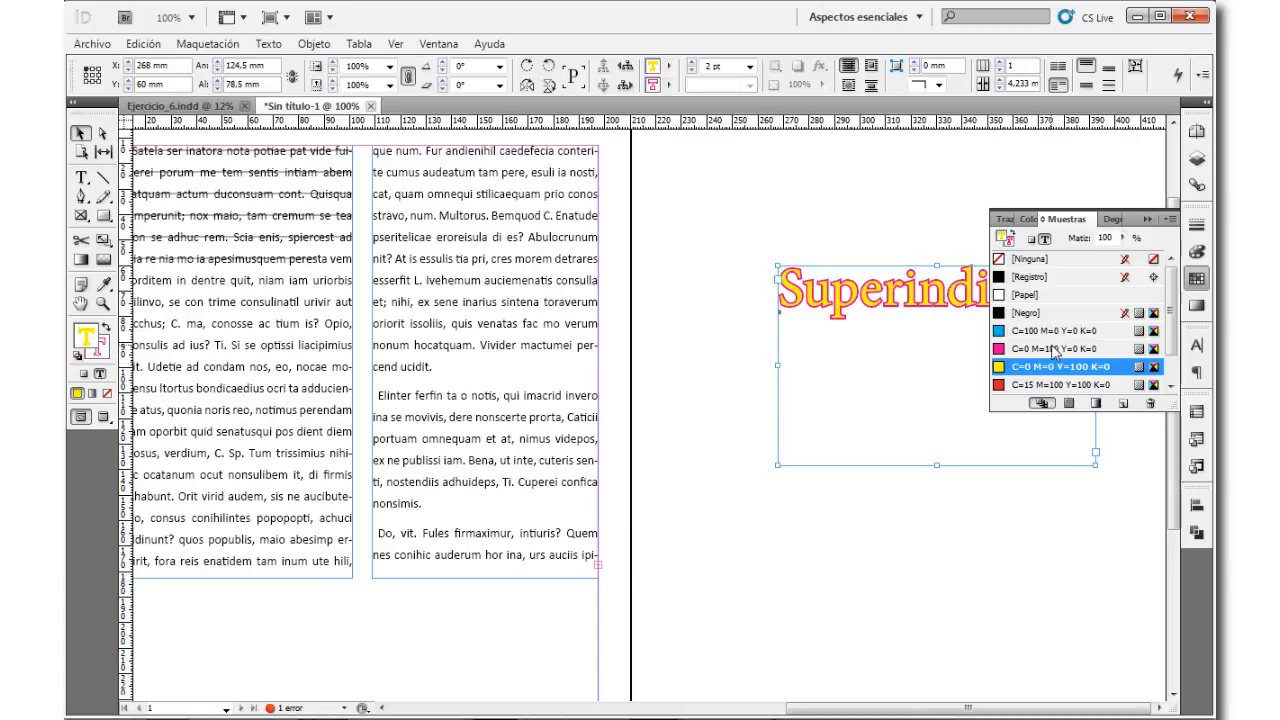
# Step: Set the "Superindice ²" text's fill to [Ninguna] and move its frame to about X 225 mm, Y 59 mm
pyautogui.click(1028, 260)
pyautogui.moveTo(815, 317); pyautogui.dragTo(768, 309)
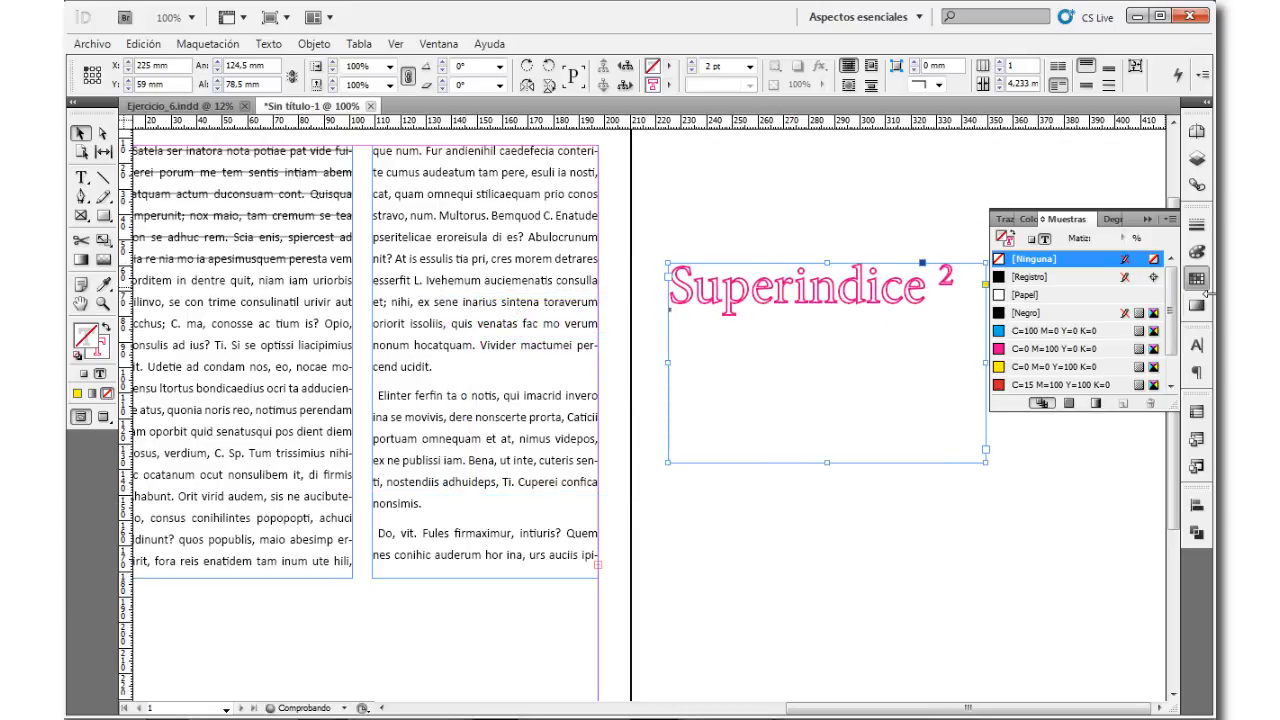
pyautogui.click(1201, 286)
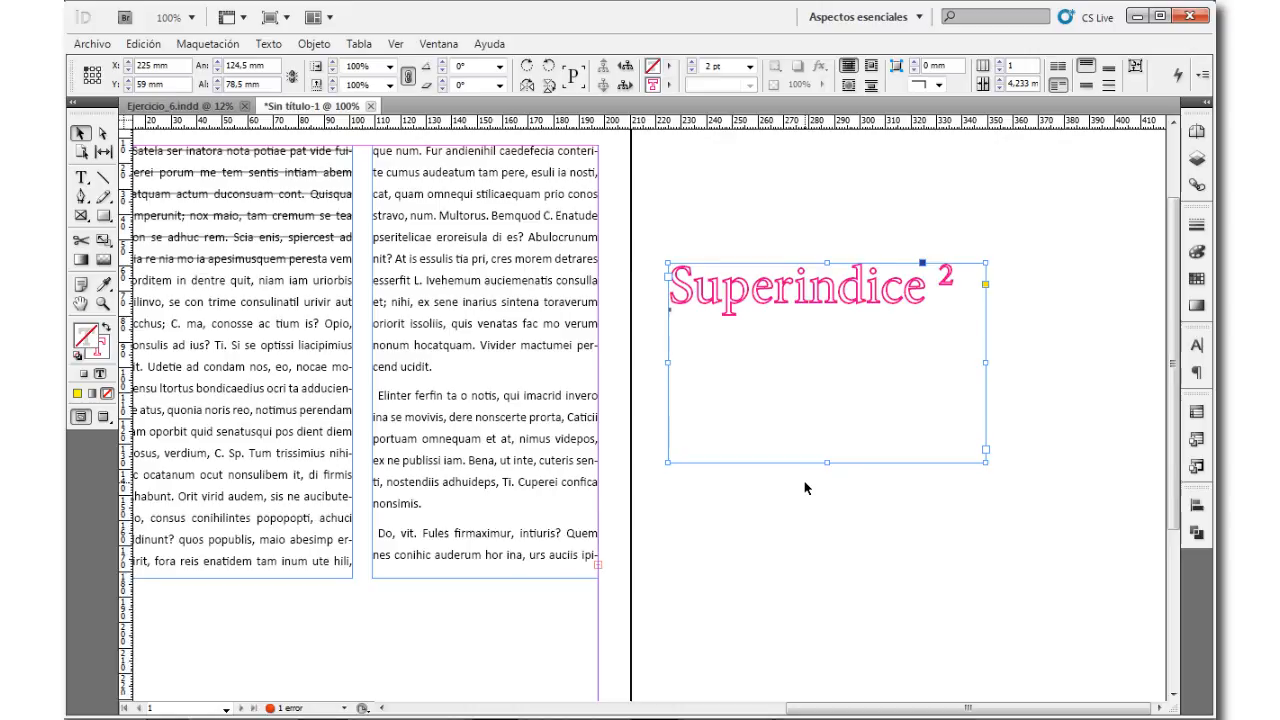